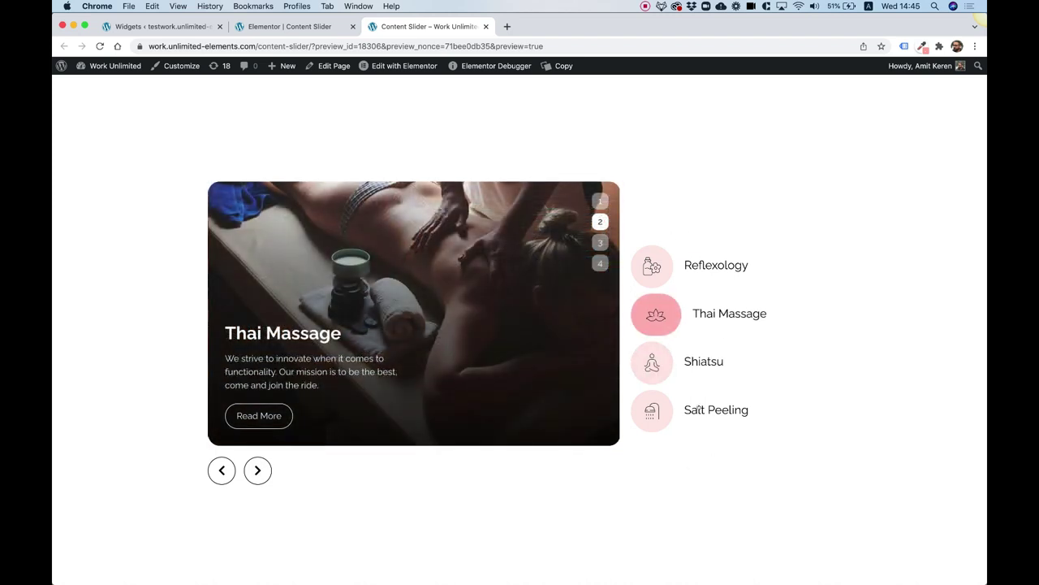
Step: Preview the demo slider, switching between Reflexology, Thai Massage, Shiatsu and Salt Peeling slides
click(657, 269)
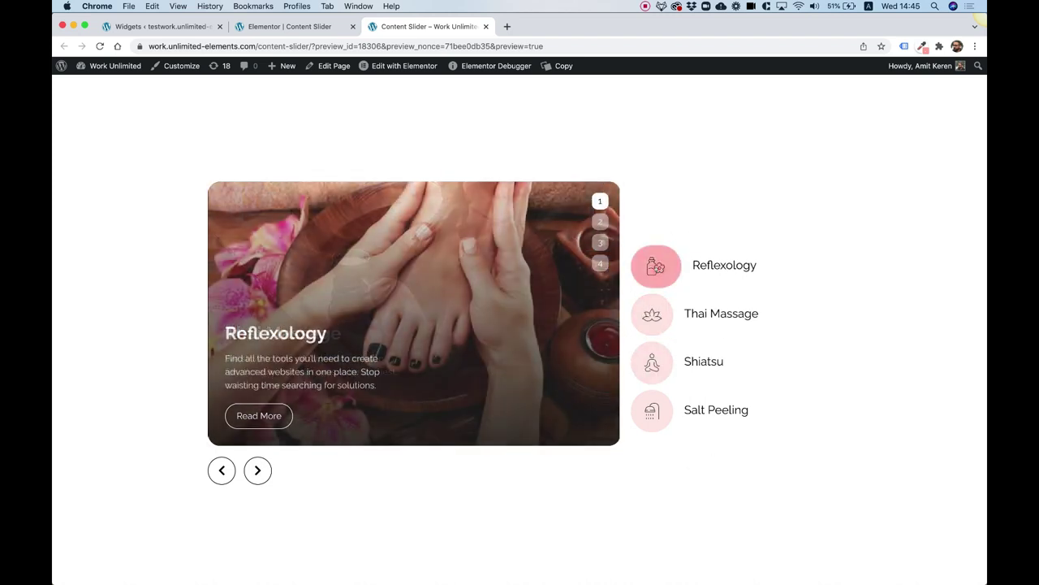
click(652, 319)
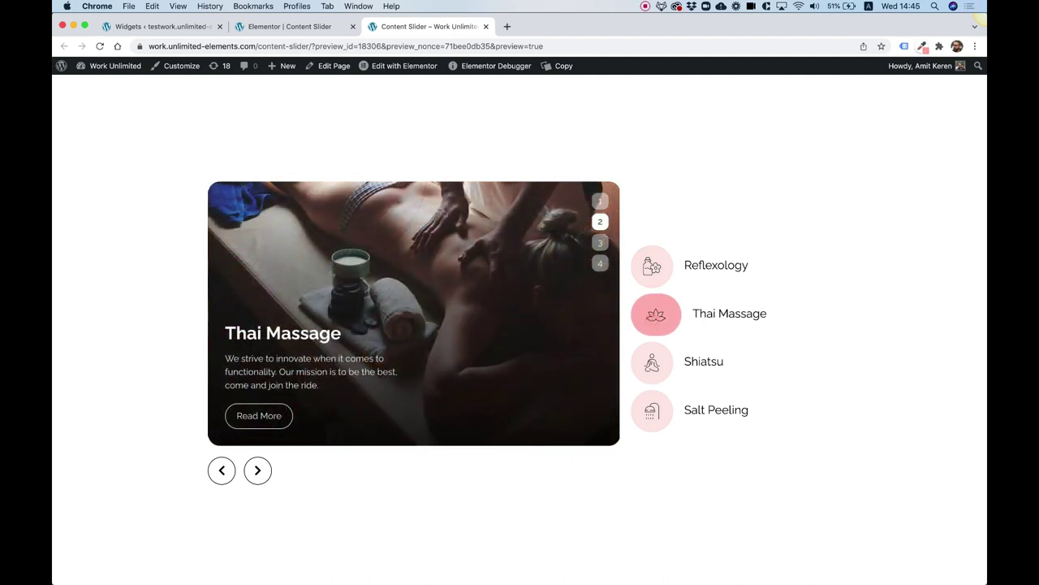
click(656, 362)
click(657, 400)
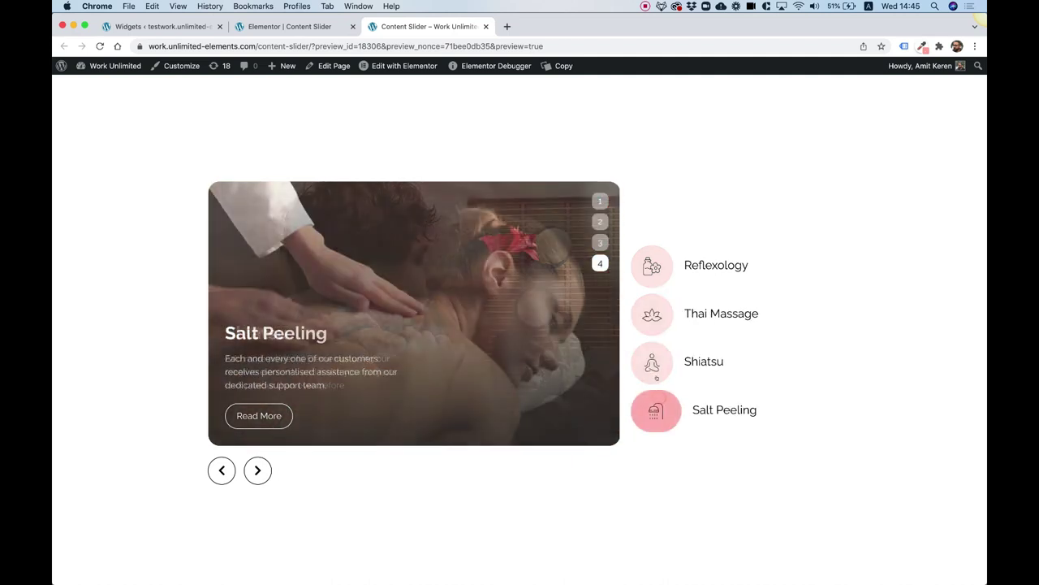
click(657, 382)
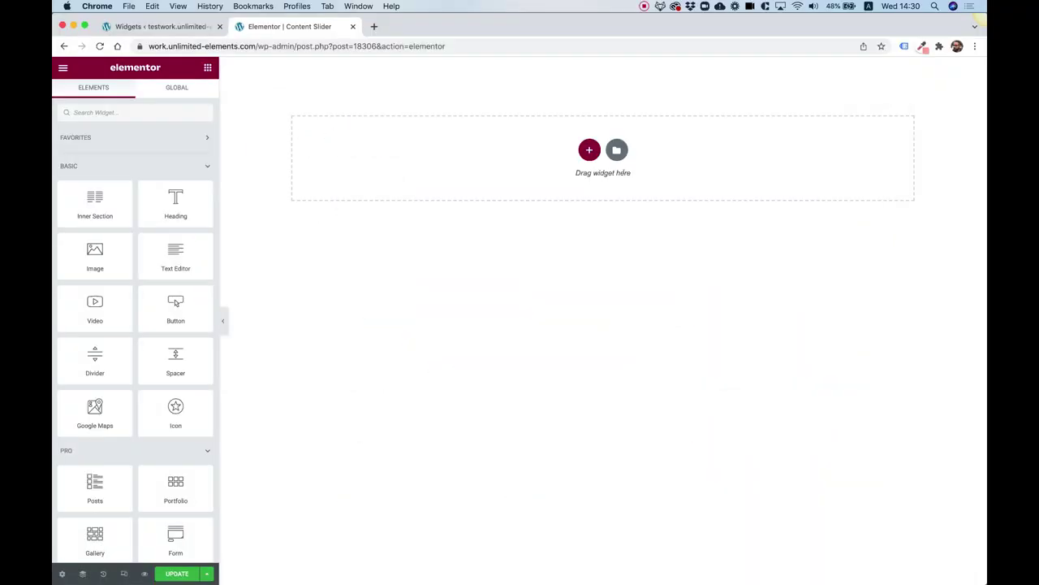
Step: Add a two-column section and place a Content Slider widget in its left column
click(588, 150)
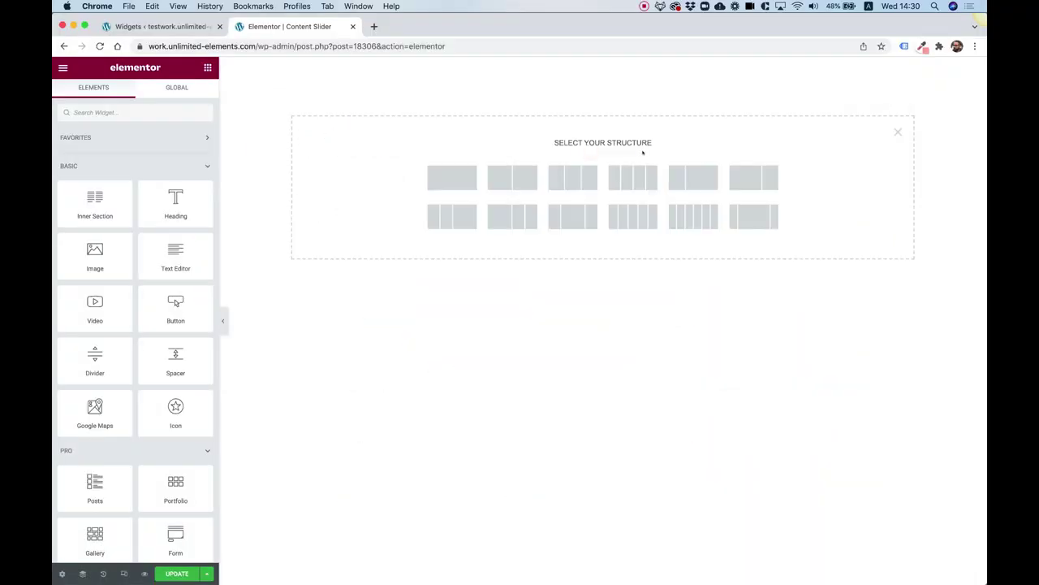
click(750, 174)
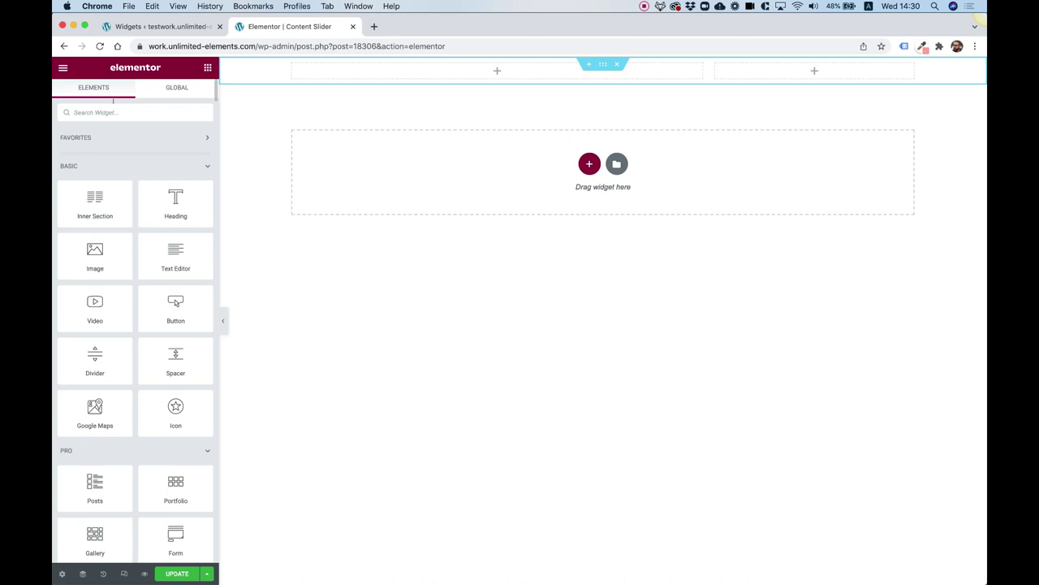
text(content slider)
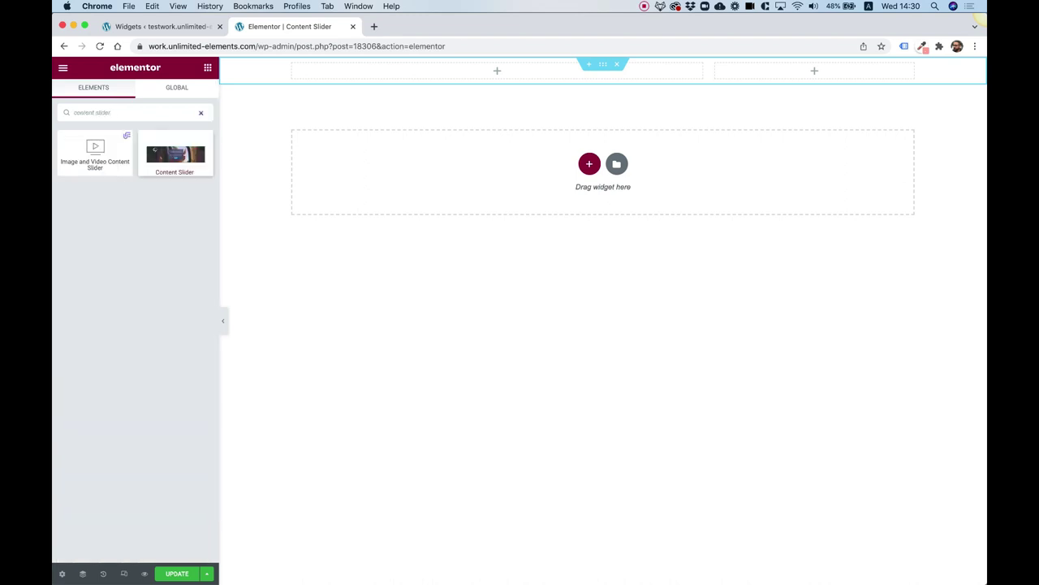
drag(176, 155, 358, 70)
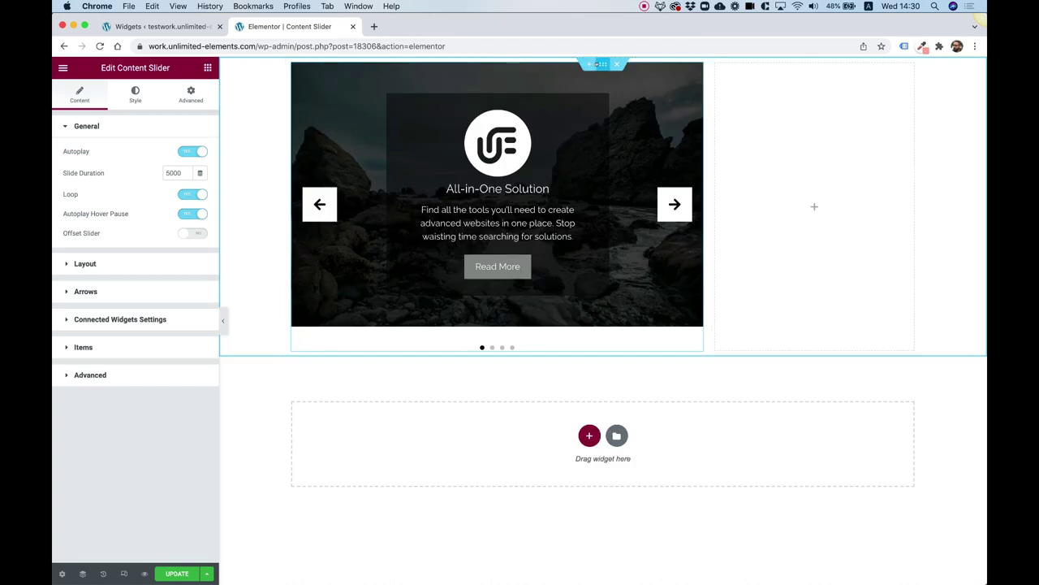
Step: Set the section's height to Fit To Screen and bring up the Content Slider's settings
click(598, 64)
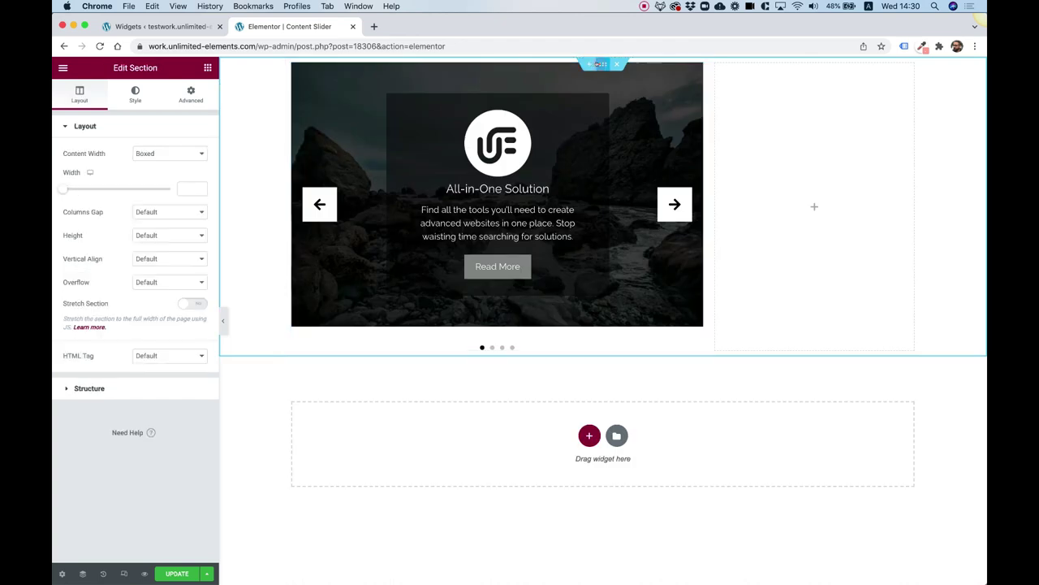
click(138, 236)
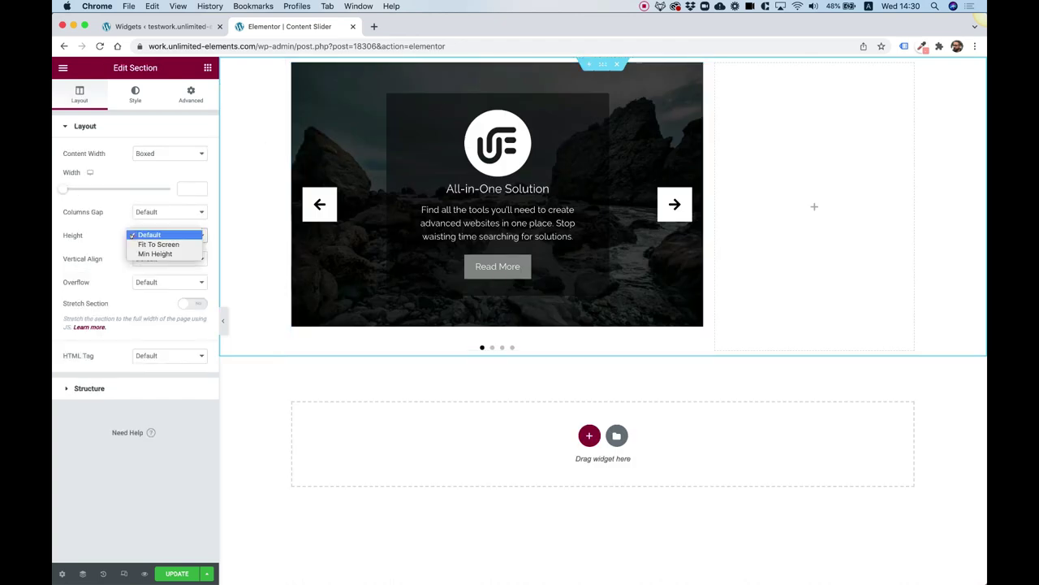
click(177, 246)
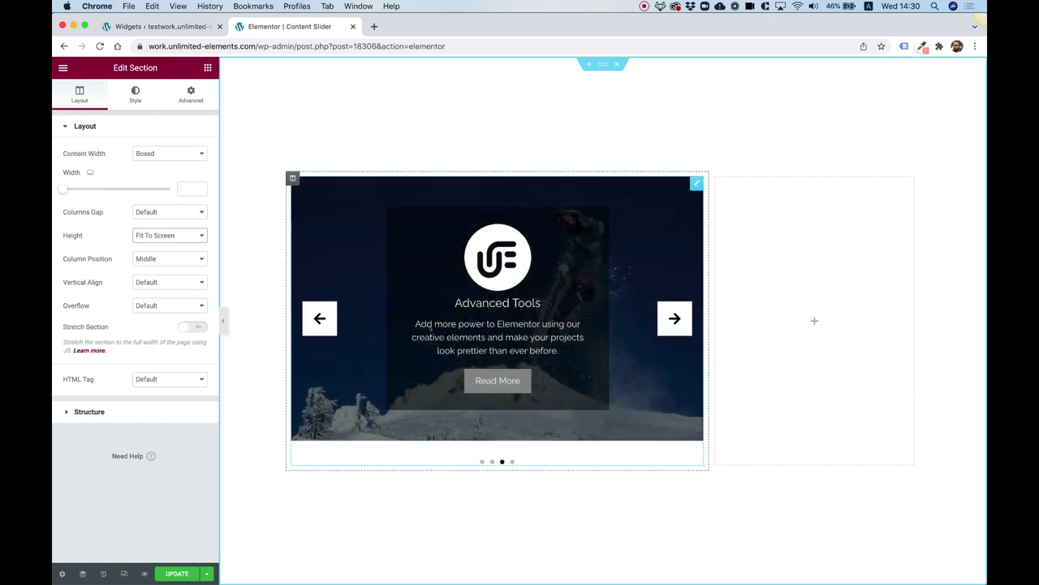
click(604, 275)
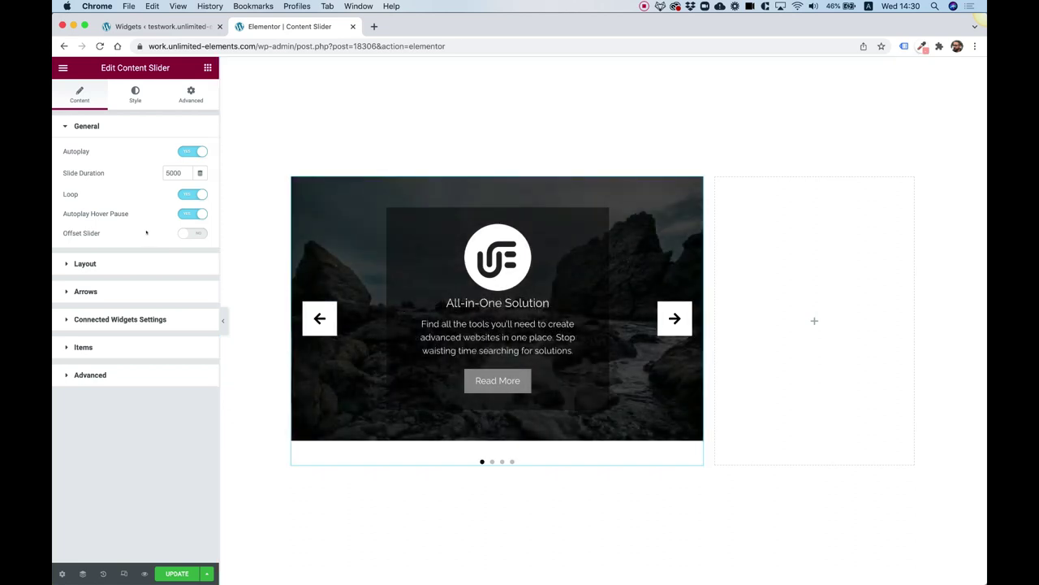
Step: Try Offset Slider mode, change Slide Margin from 20 to 10, then turn offset off
click(191, 233)
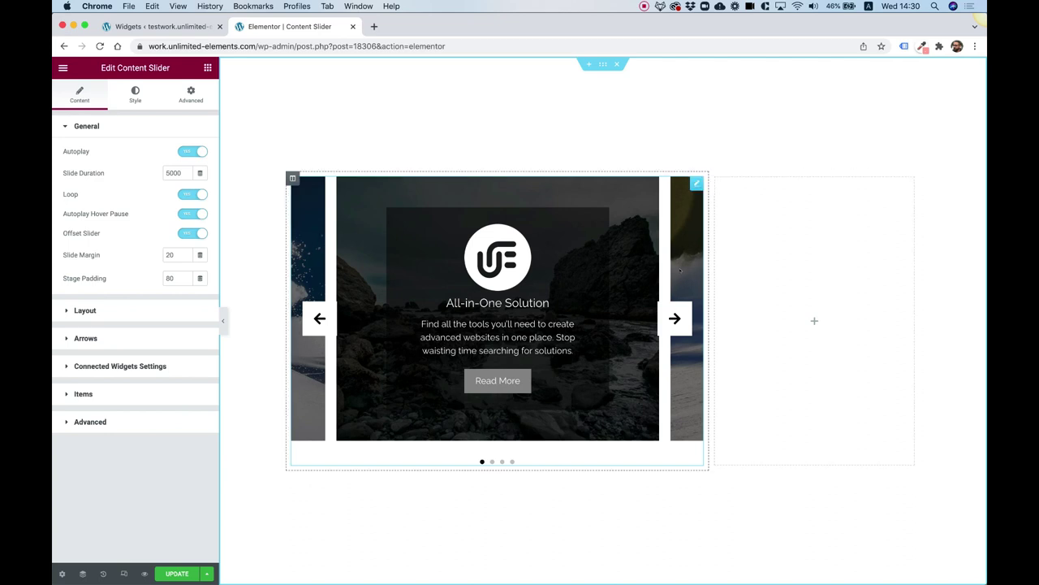
click(322, 316)
click(322, 316)
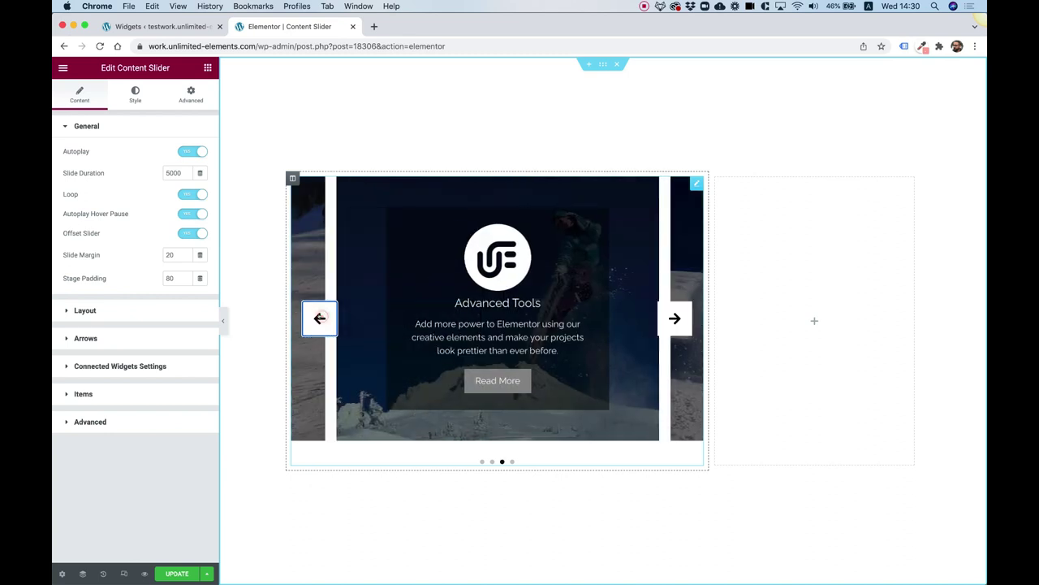
click(320, 318)
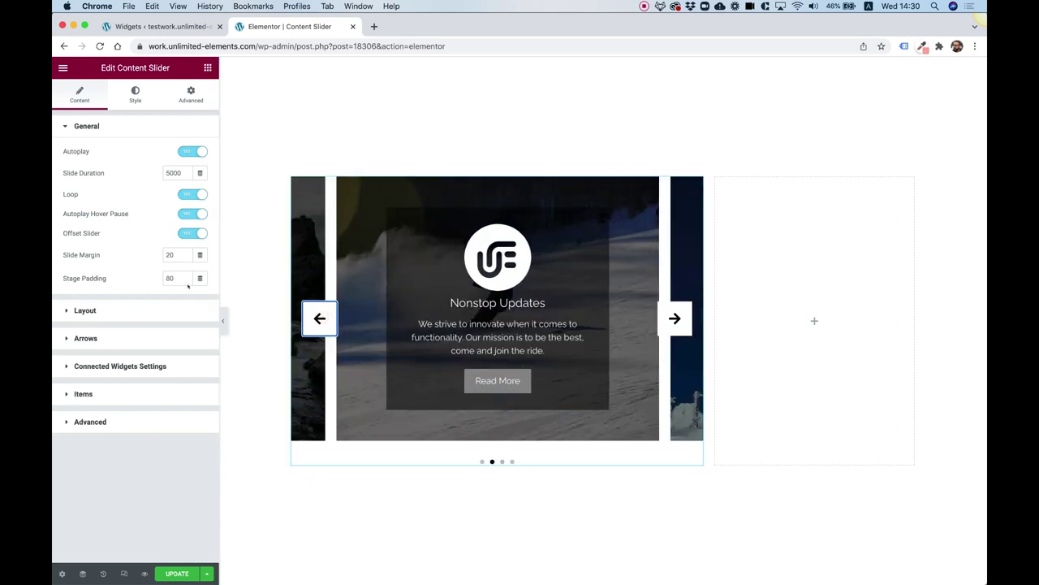
double_click(167, 254)
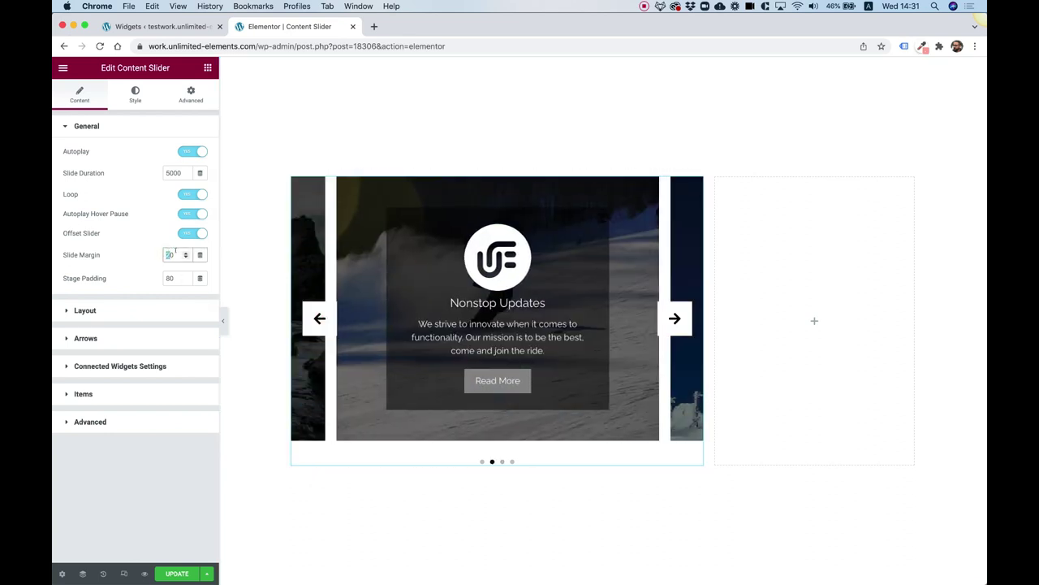
text(10)
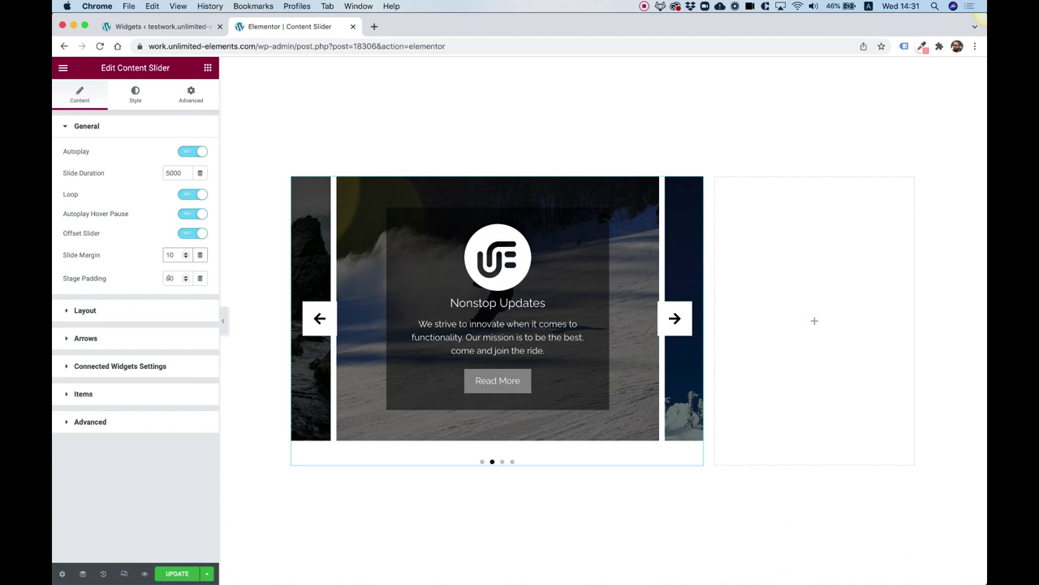
click(193, 234)
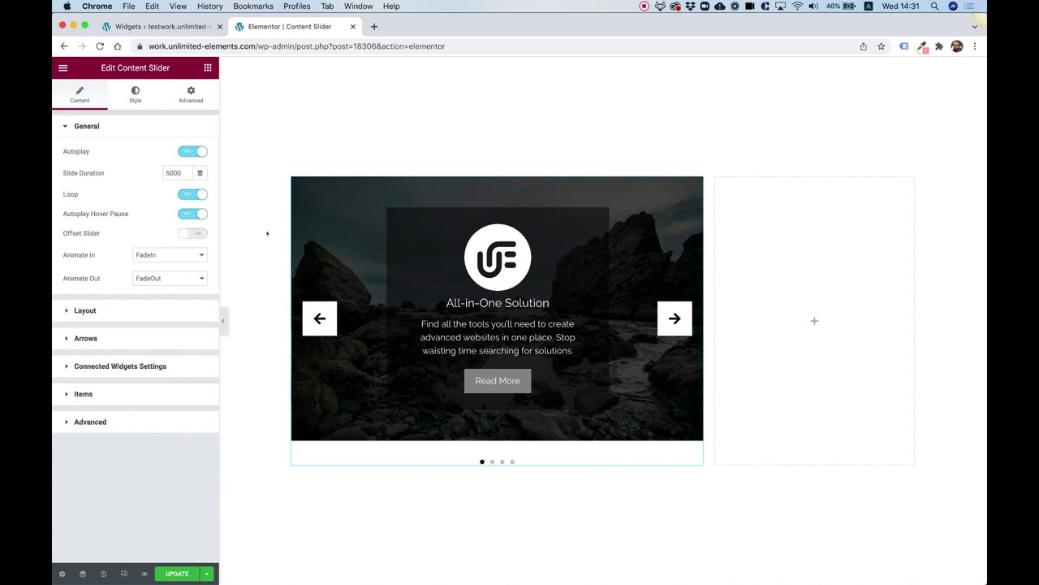
click(142, 255)
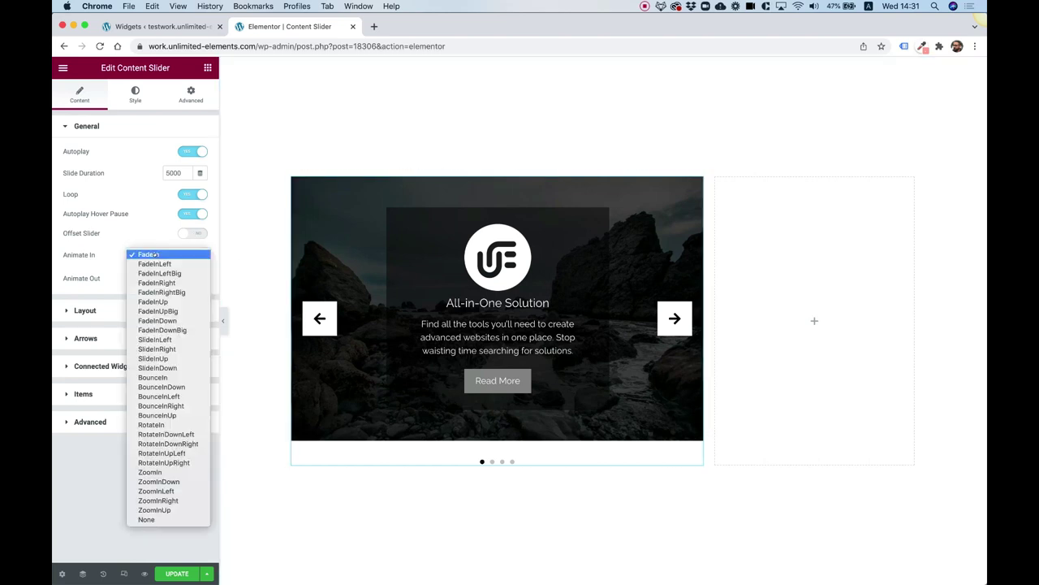
click(150, 255)
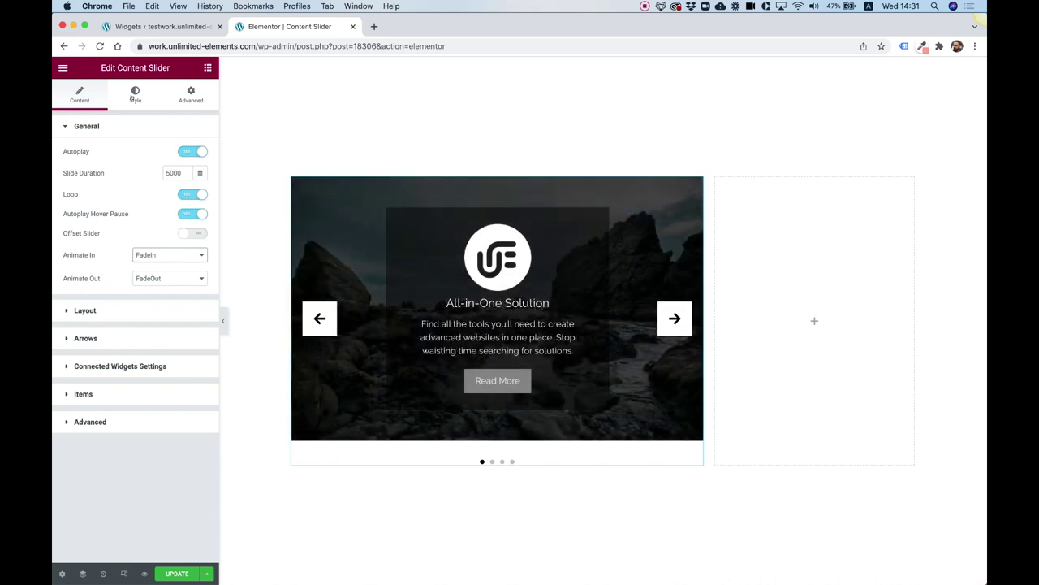
Step: Set the first item's background image to the slide-1 foot-massage photo
click(93, 391)
click(101, 280)
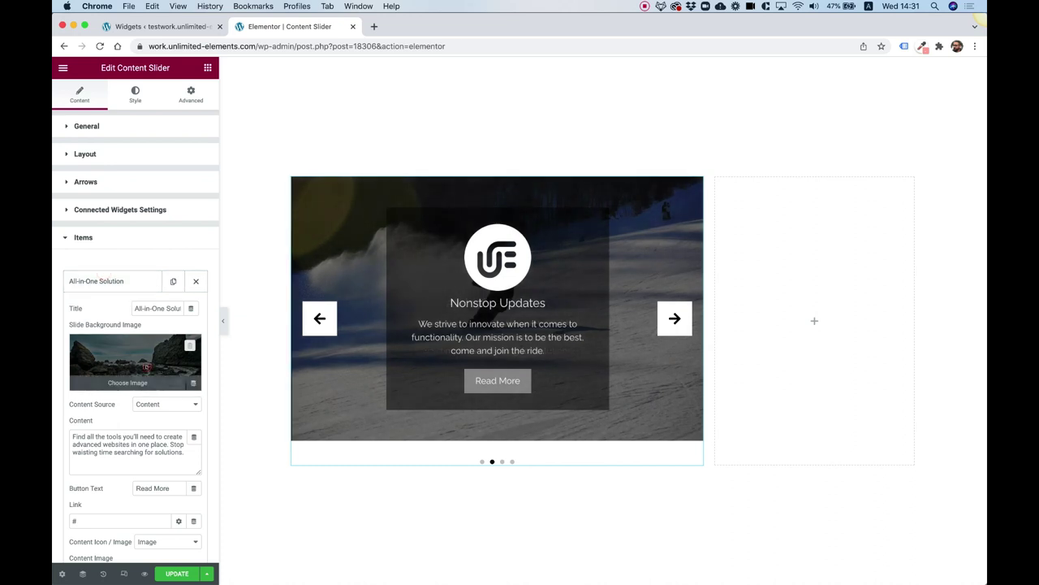
click(145, 366)
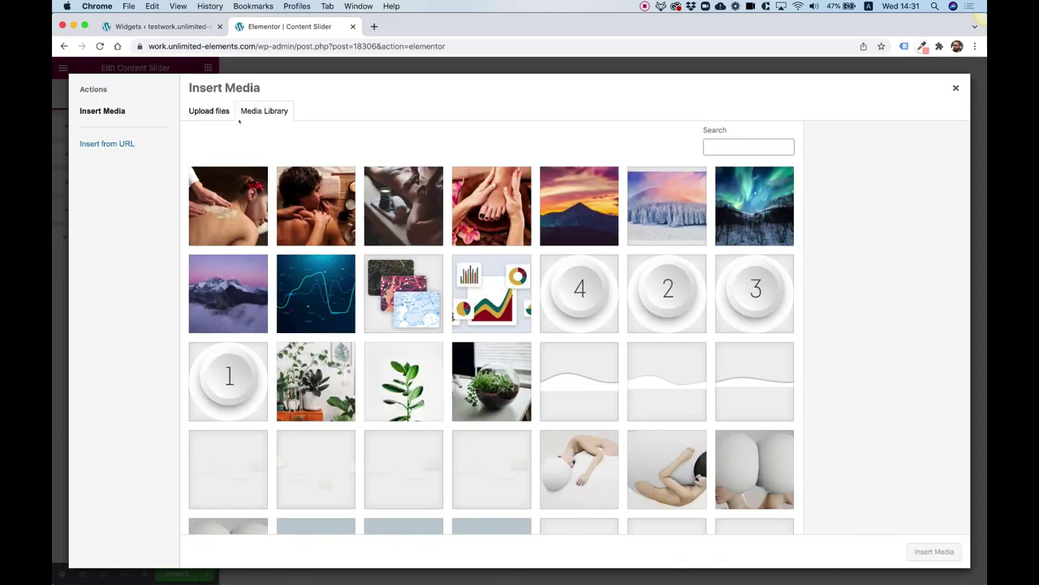
click(499, 203)
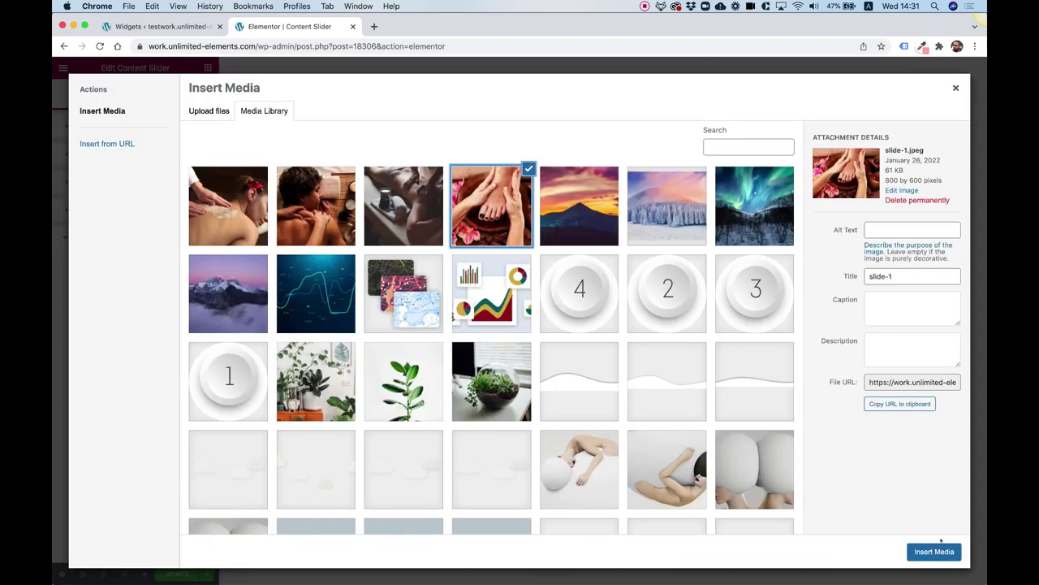
click(934, 551)
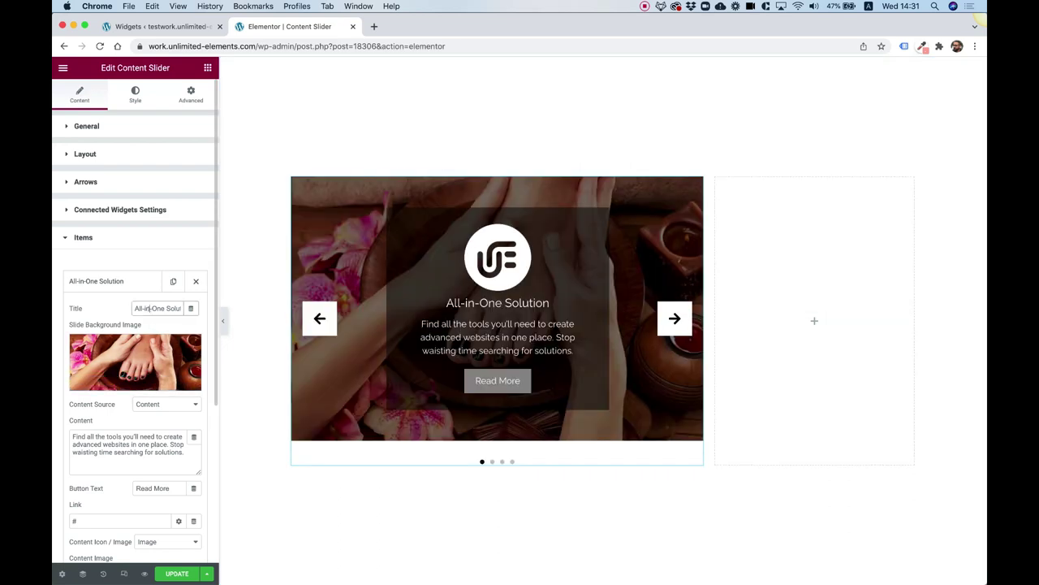
Step: Retitle the first item Reflexology and set its Content Icon / Image to None
triple_click(148, 309)
text(Re)
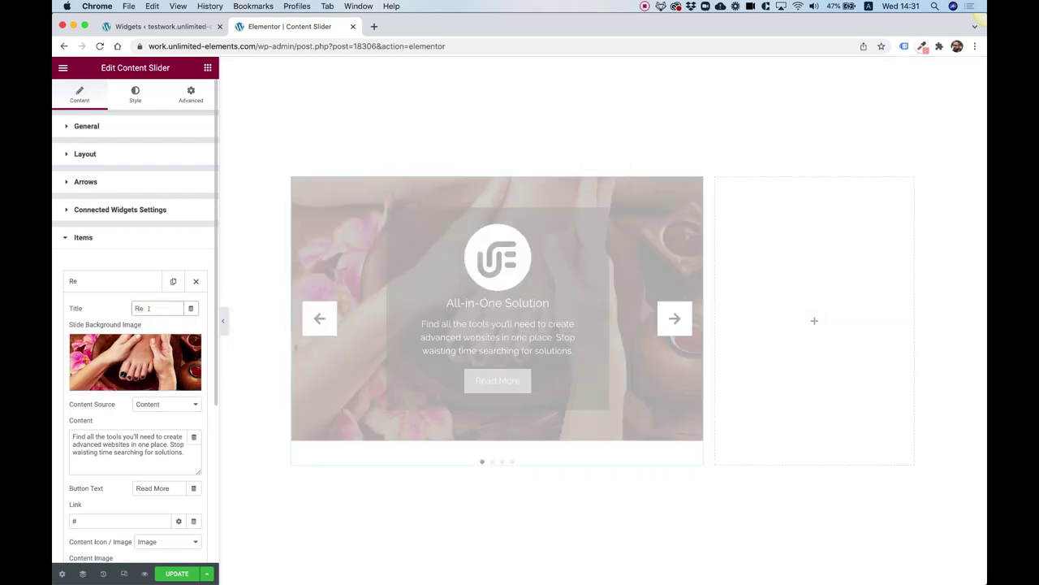
text(flexo)
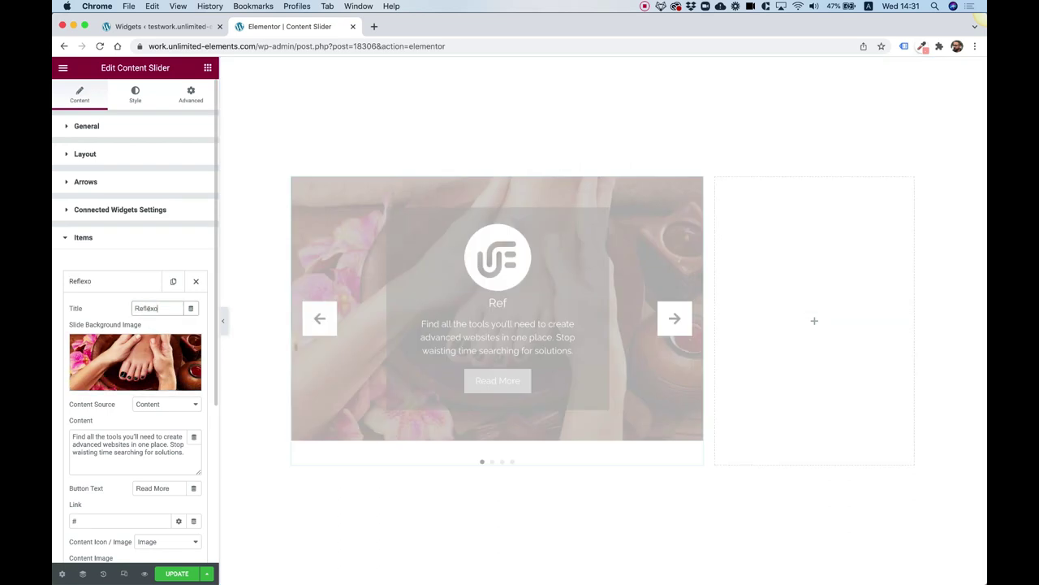
text(logy)
scroll(148, 429, down, 3)
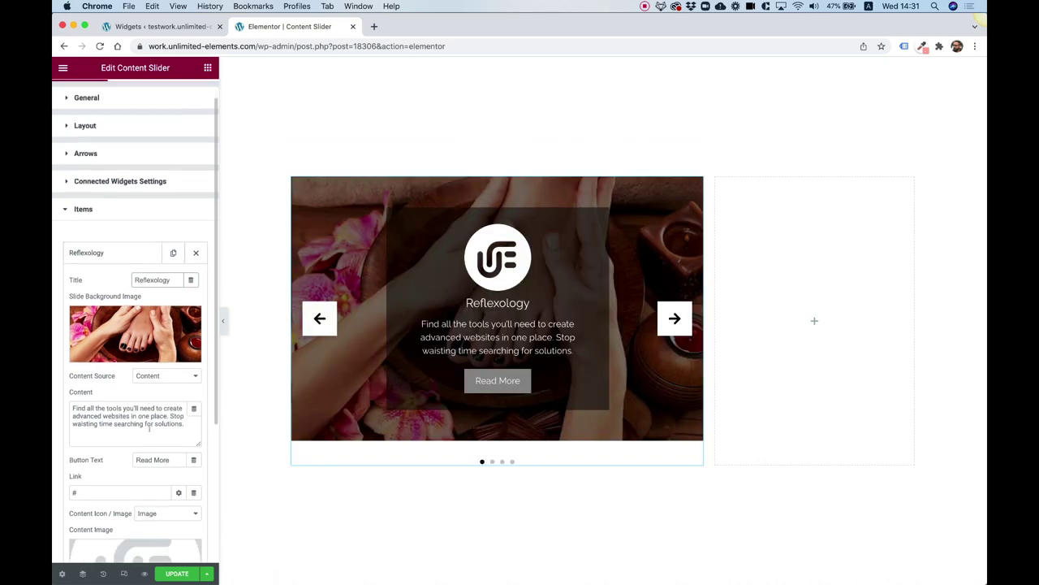
scroll(149, 429, down, 1)
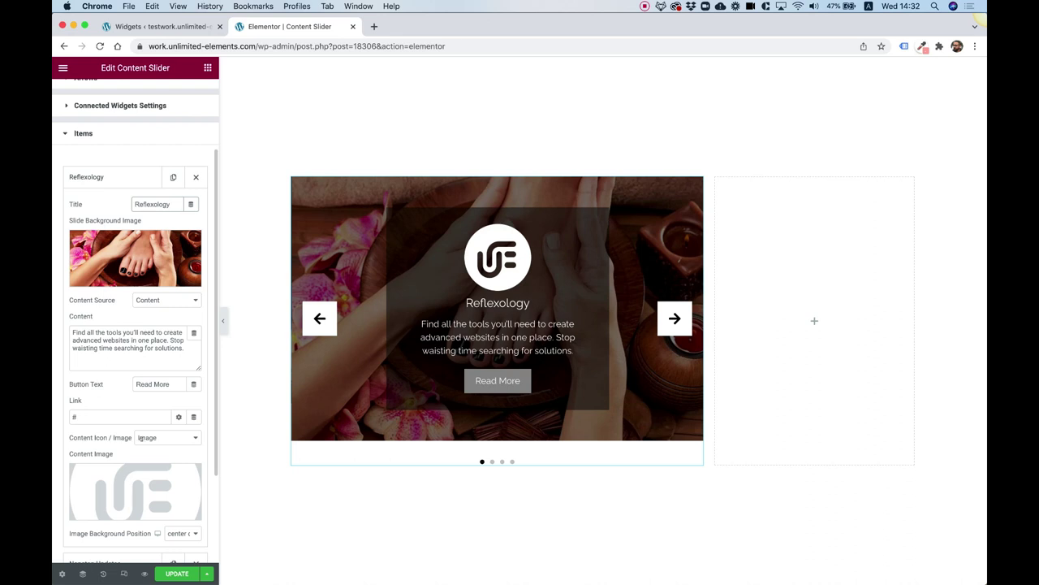
click(164, 437)
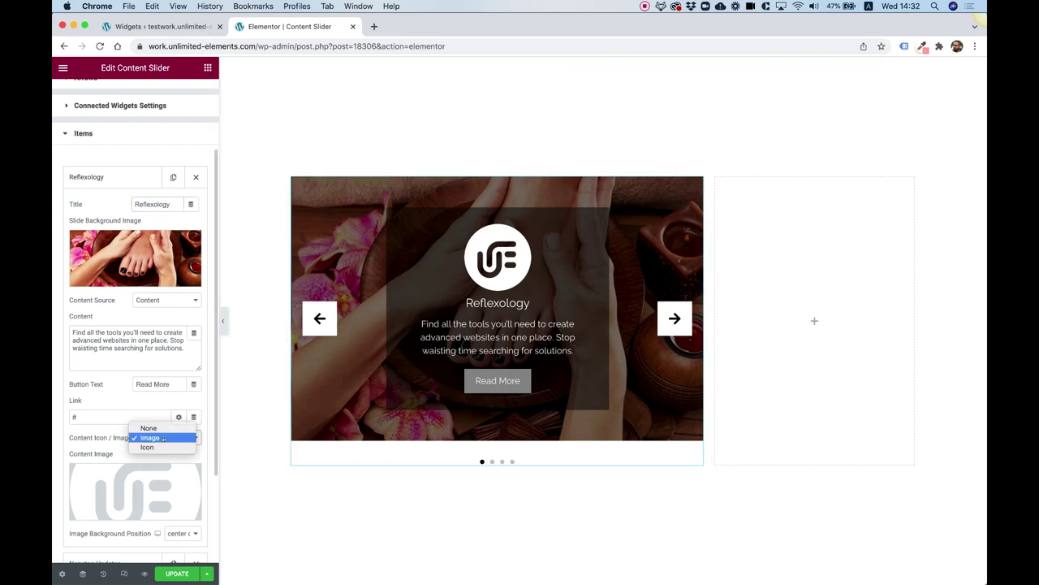
click(152, 428)
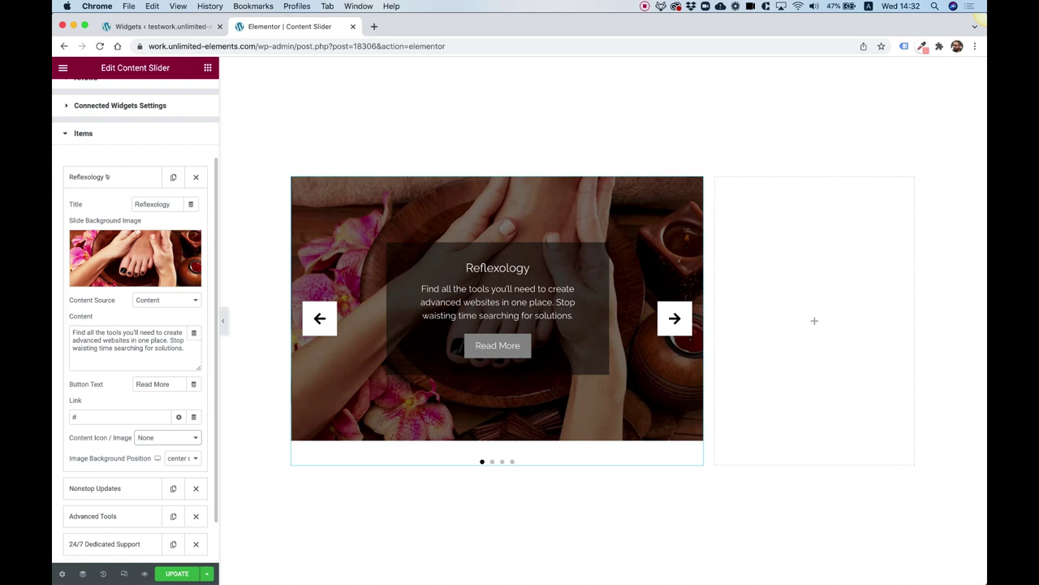
click(97, 177)
Step: Give the second item the slide-2 background, title Thai Massage, and no content icon
click(98, 204)
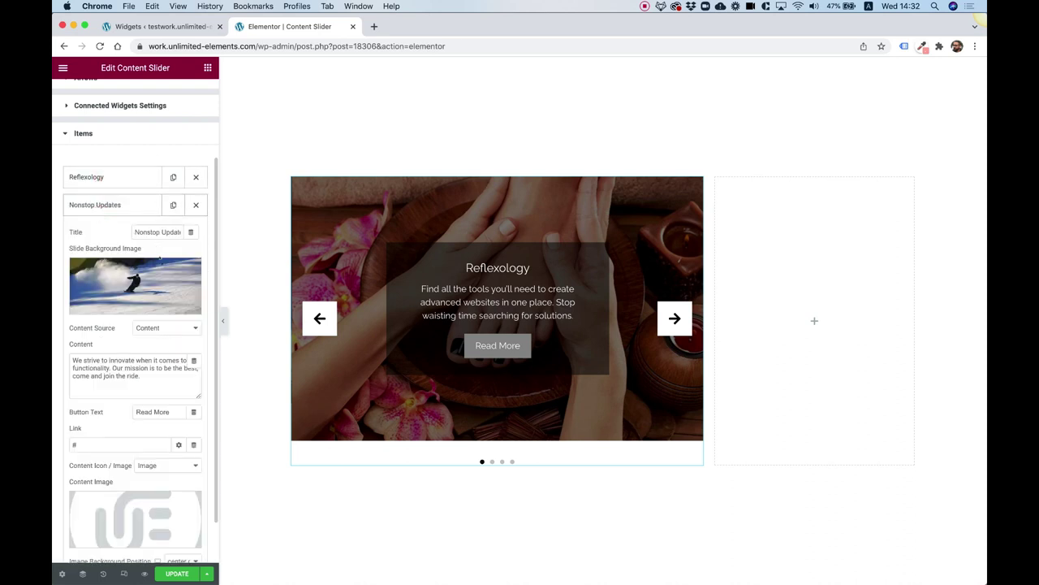
click(151, 273)
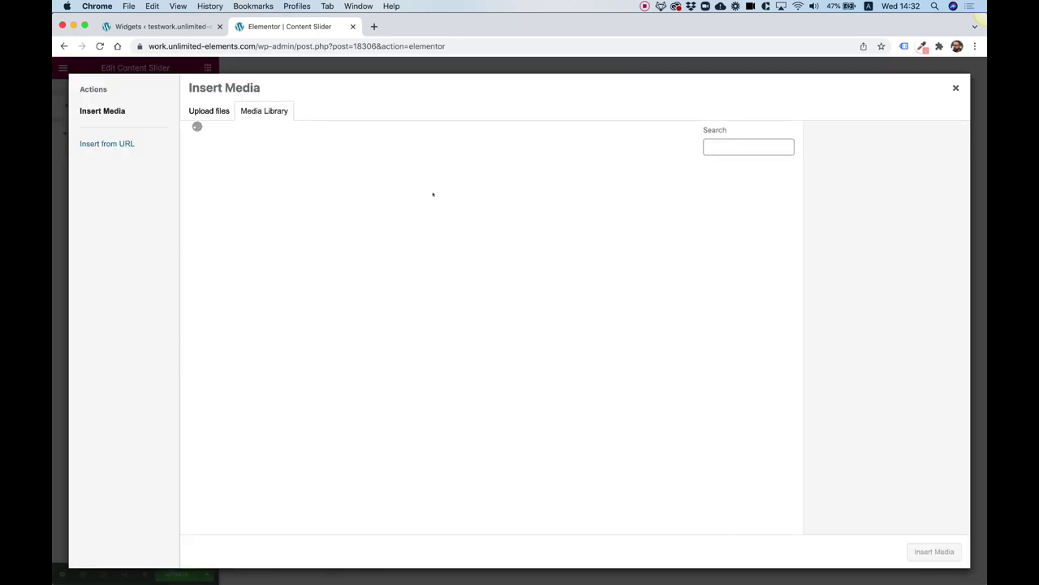
click(430, 193)
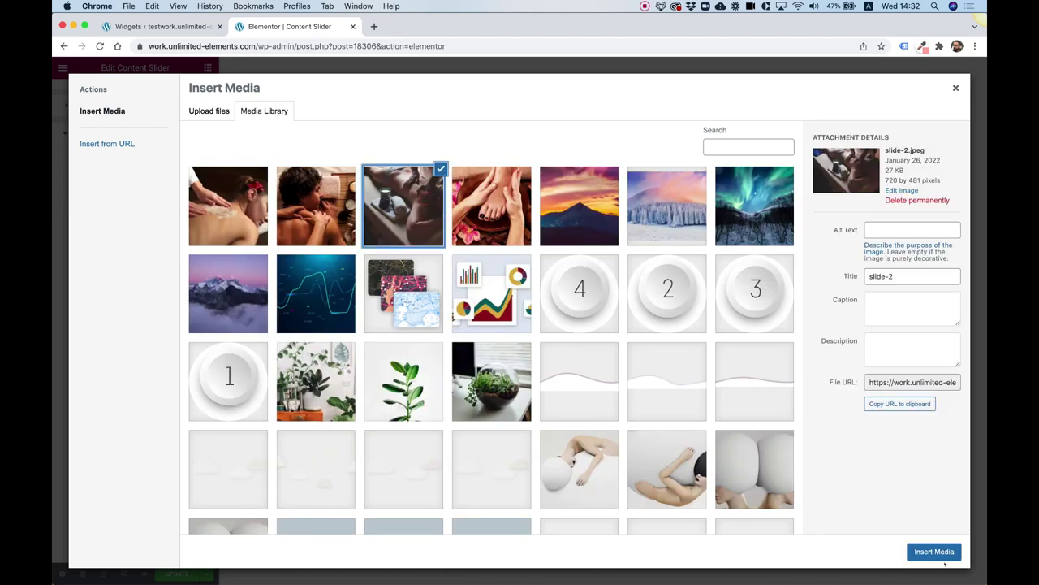
click(934, 551)
triple_click(153, 231)
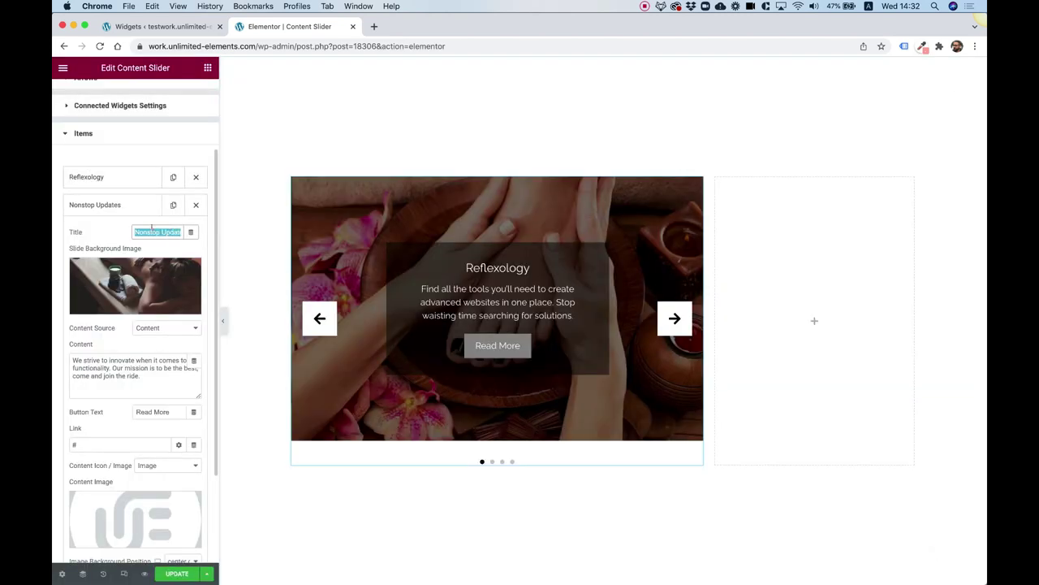
text(Thai Massage)
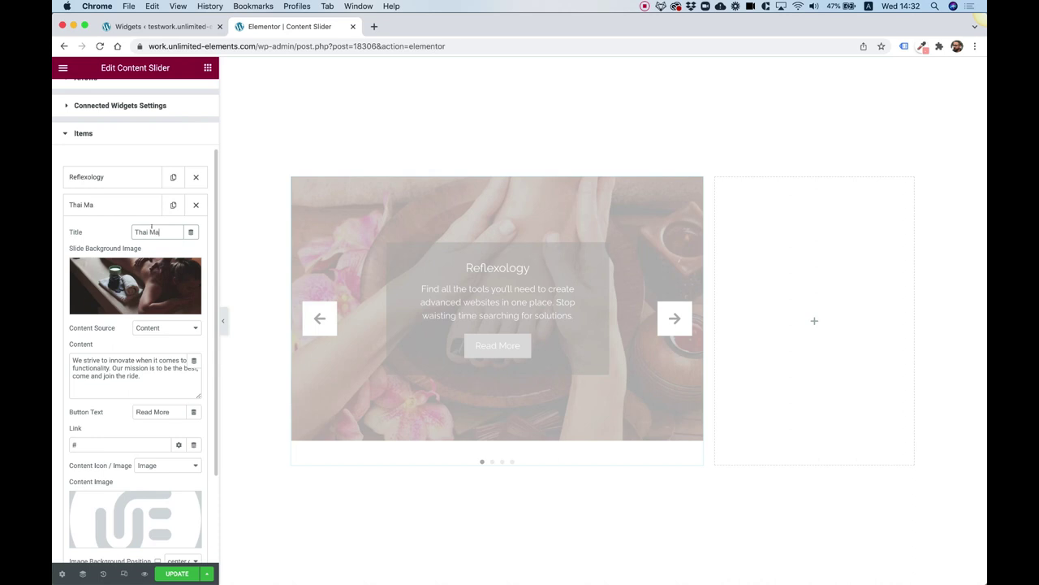
click(166, 466)
click(149, 456)
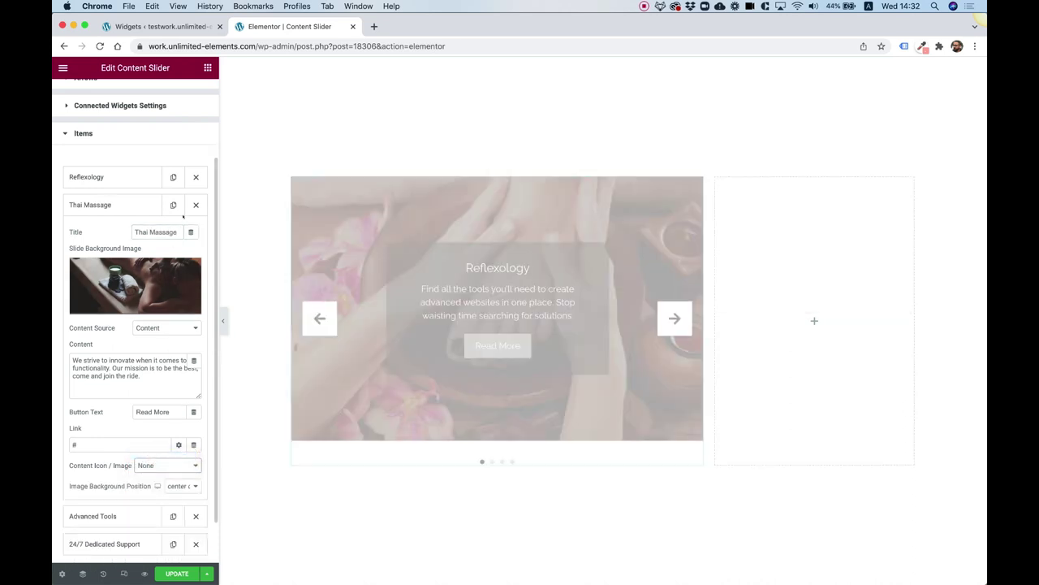
click(120, 210)
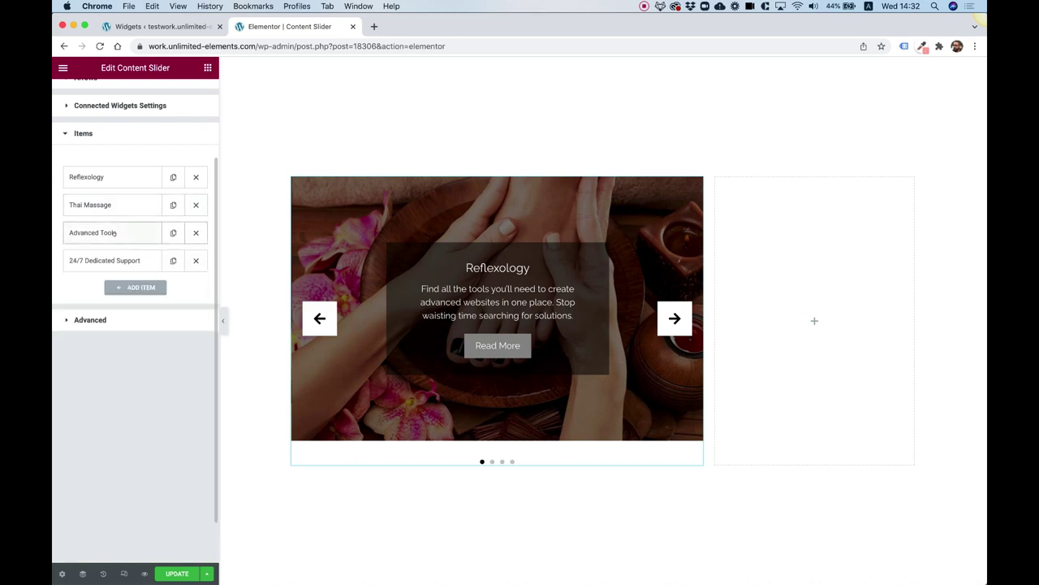
Step: Give the third item the slide-3 shoulder-massage background and title Shiatsu
click(114, 232)
click(150, 307)
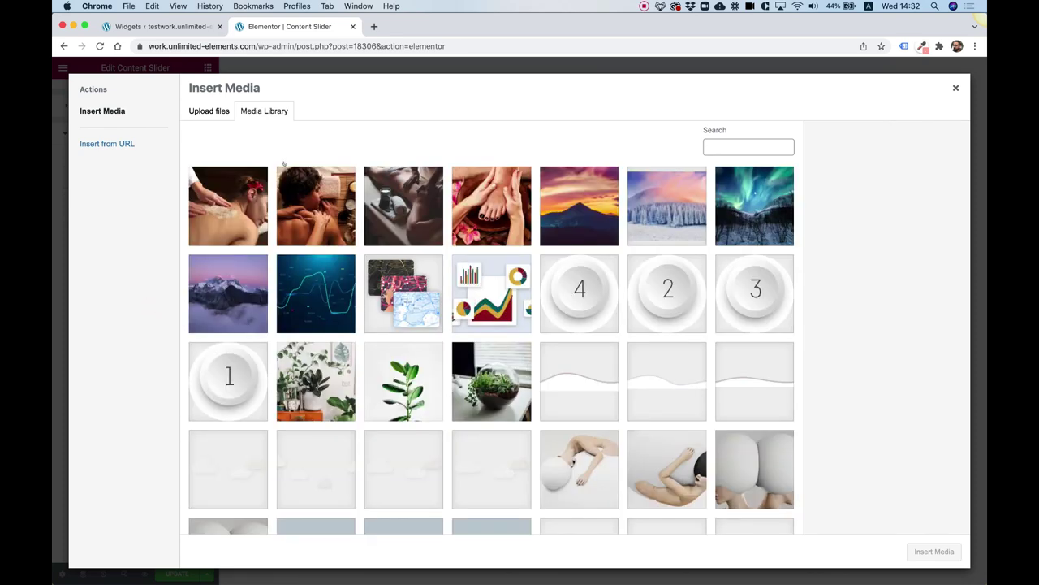
click(316, 205)
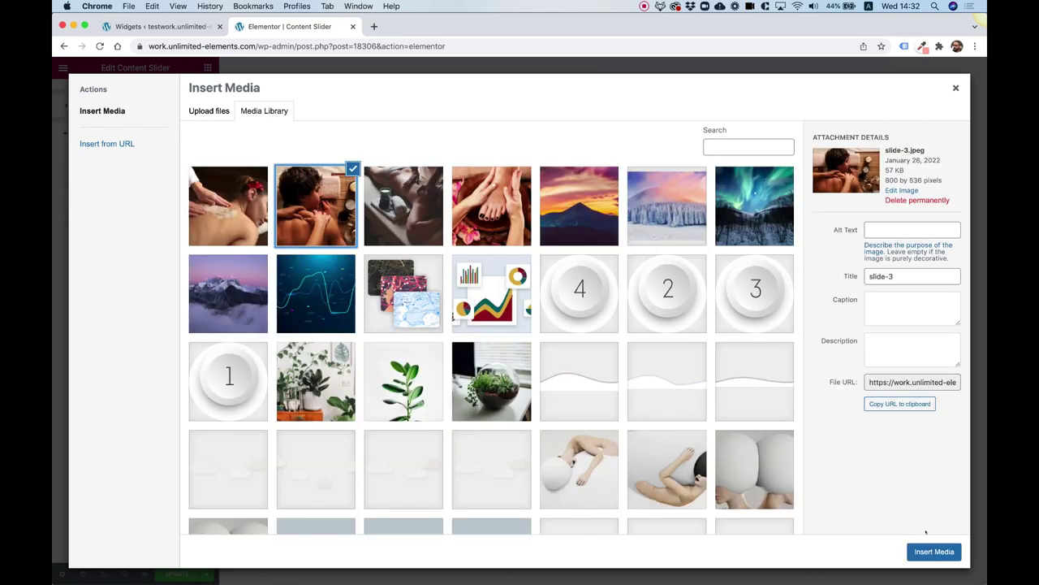
click(933, 551)
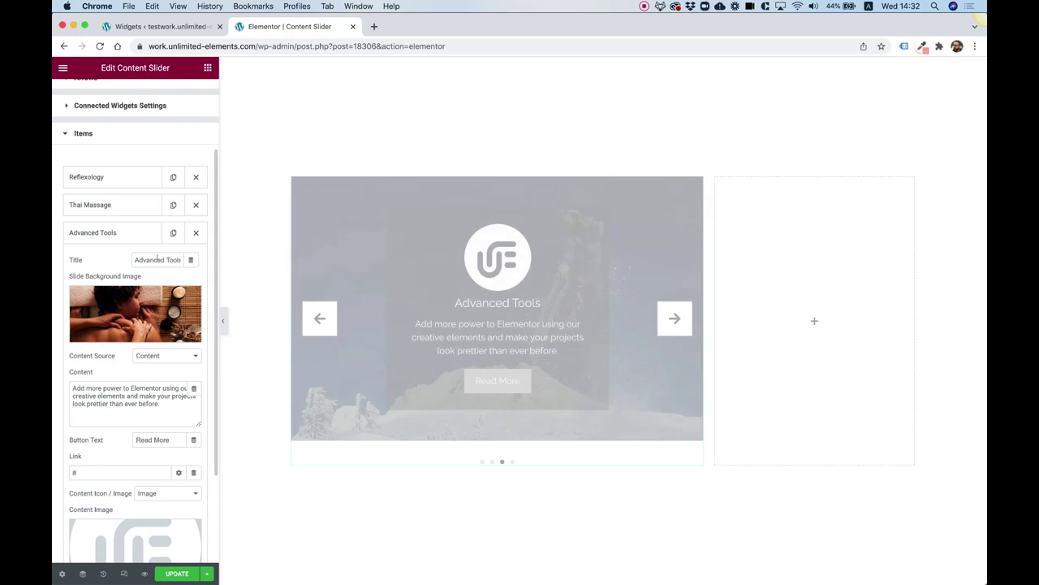
triple_click(158, 258)
text(S)
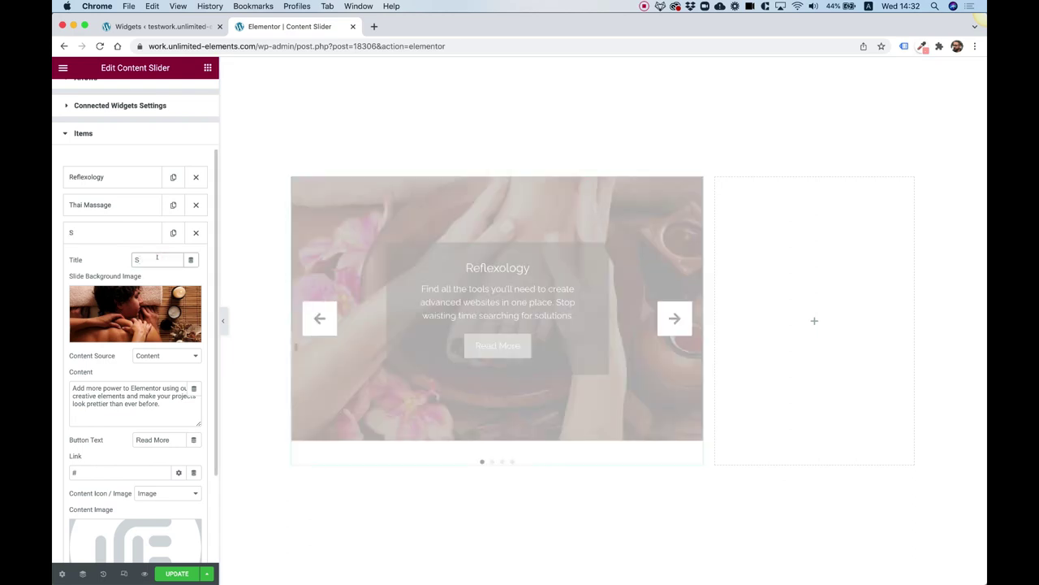
text(Siatsu)
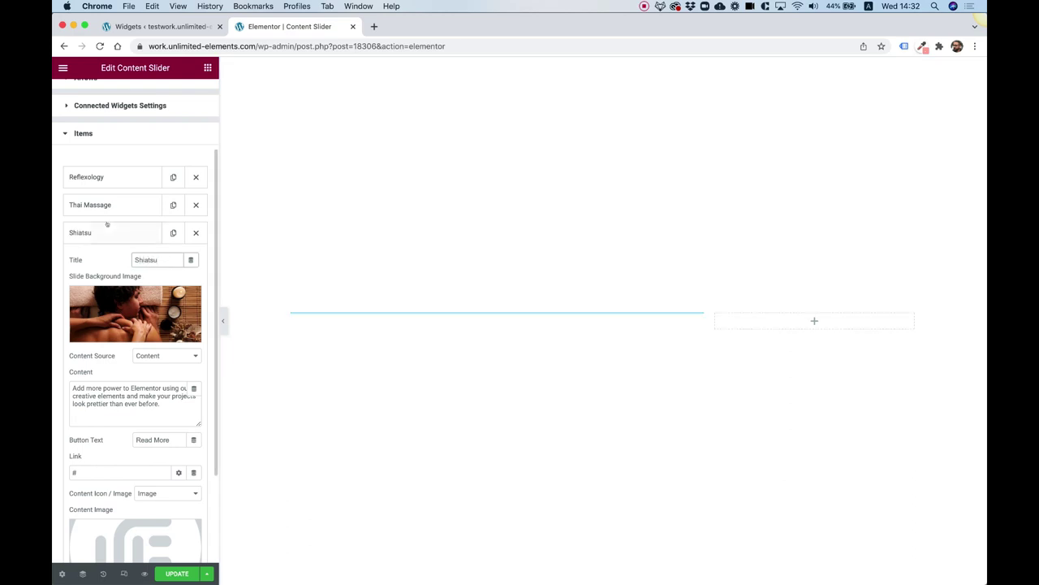
click(107, 231)
Step: Give the fourth item the red-flower back-massage background and title Salt Peeling
click(106, 258)
click(139, 345)
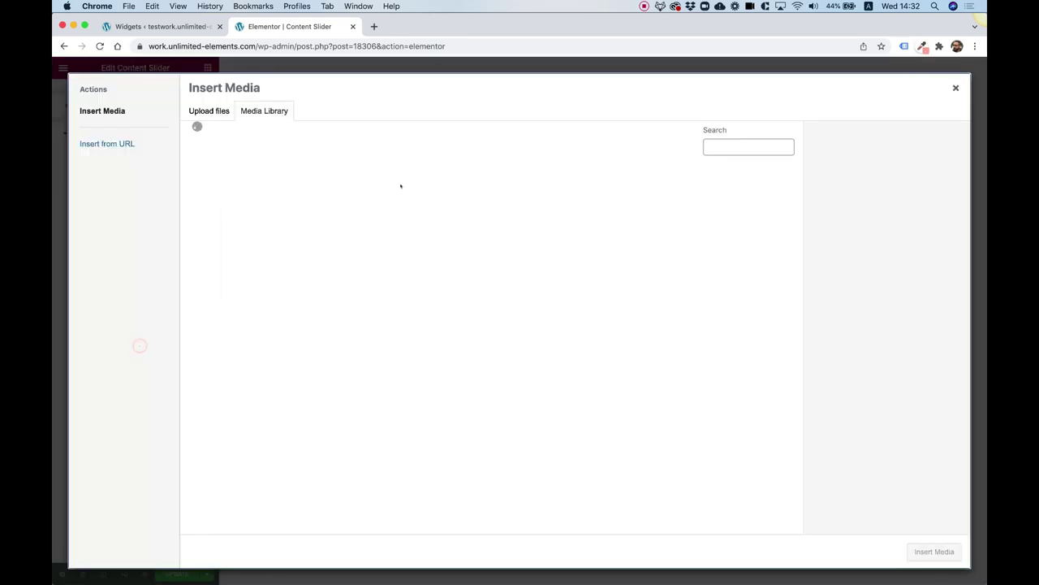
click(244, 203)
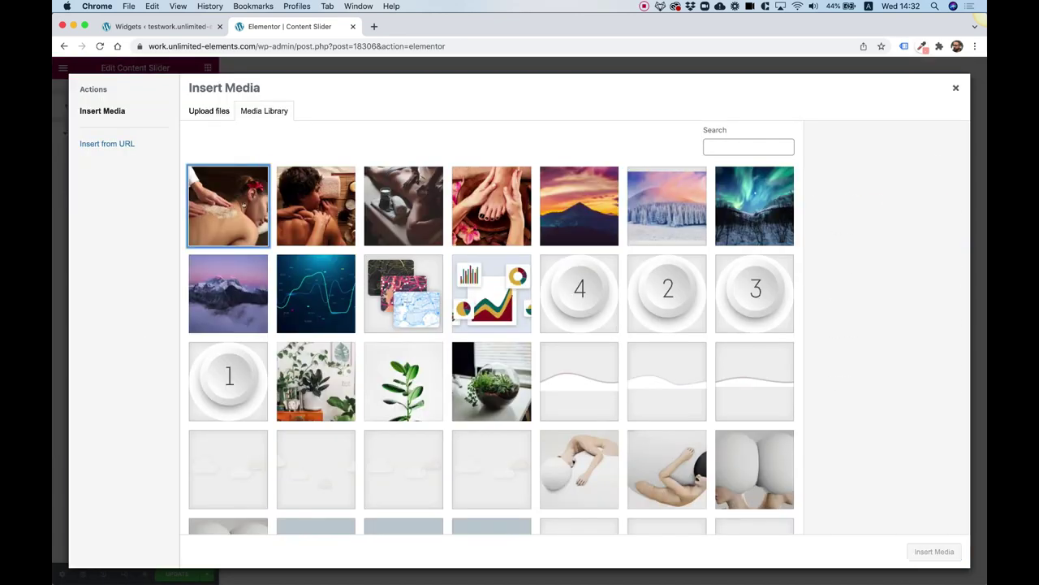
click(934, 551)
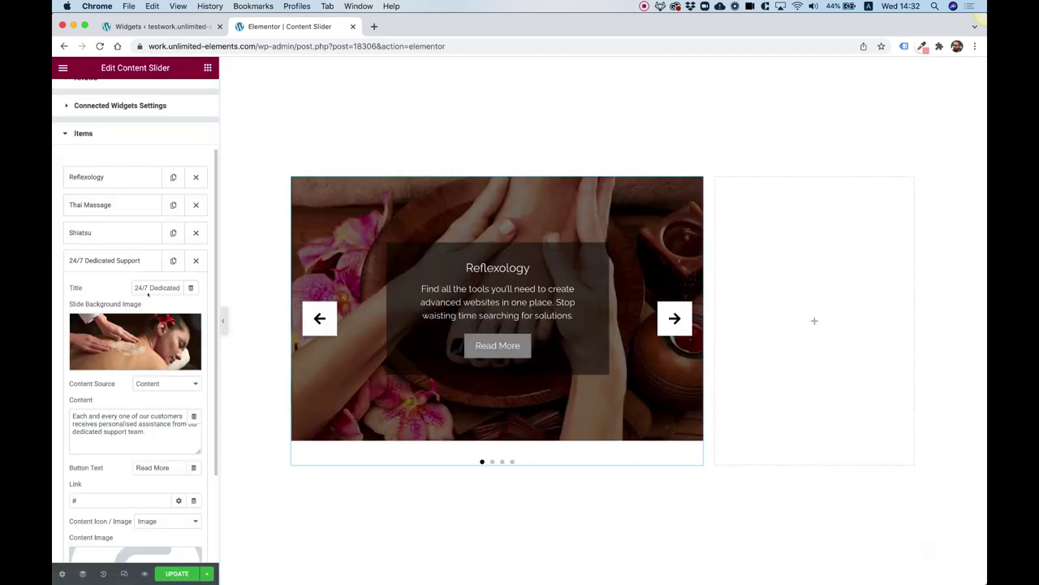
click(150, 287)
key(super+a)
text(Sal)
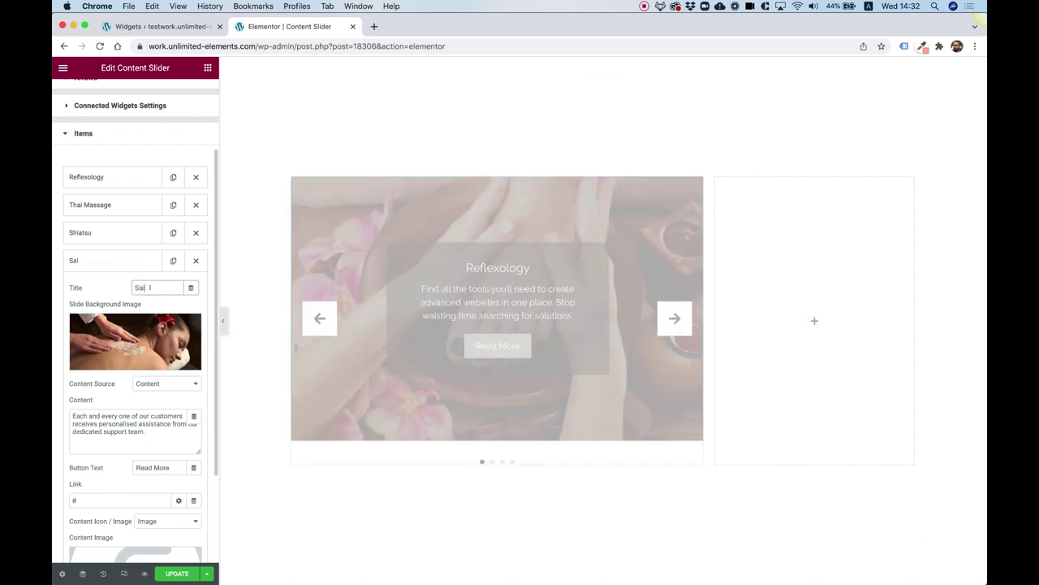
text(t Peeling)
Step: Set Content Icon / Image to None for both the Shiatsu and Salt Peeling items
click(122, 233)
click(167, 494)
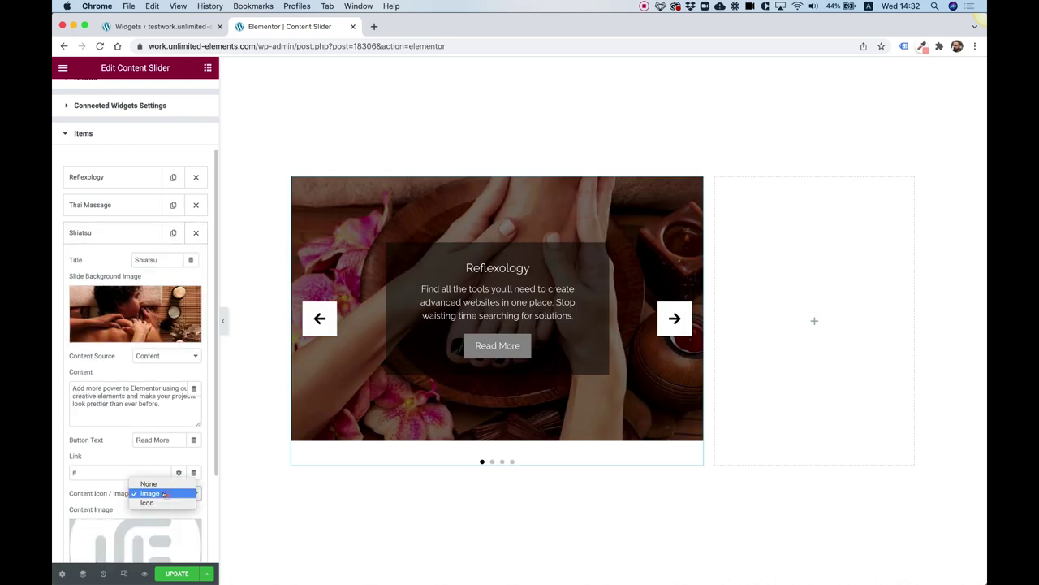
click(150, 480)
click(94, 203)
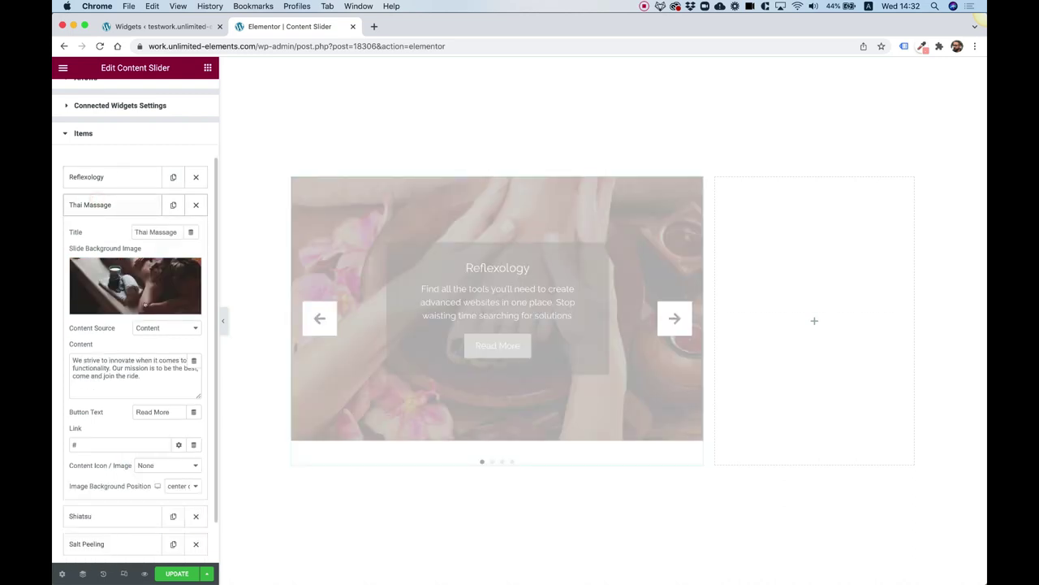
click(112, 205)
click(112, 258)
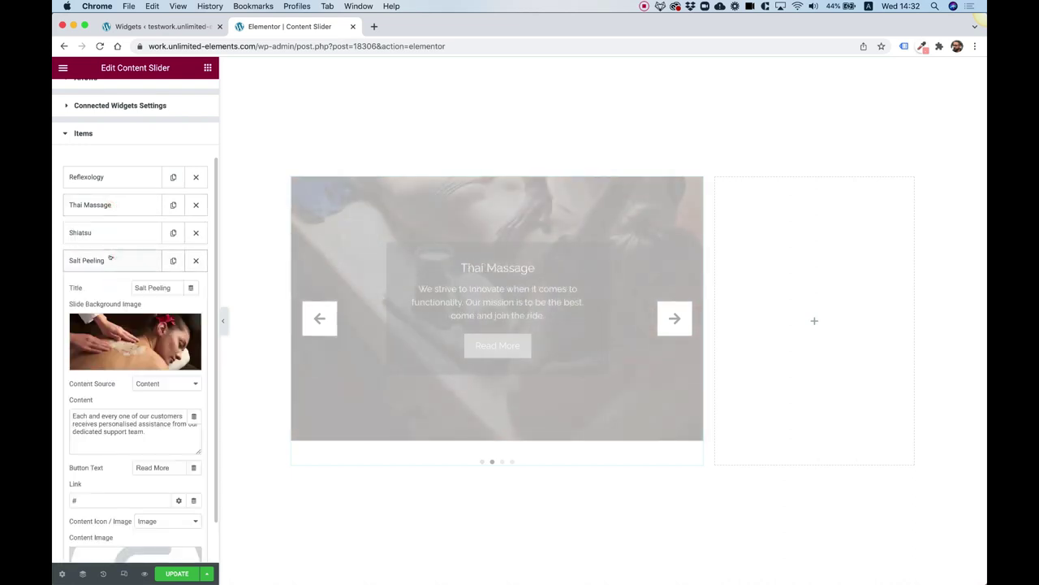
click(161, 521)
click(157, 510)
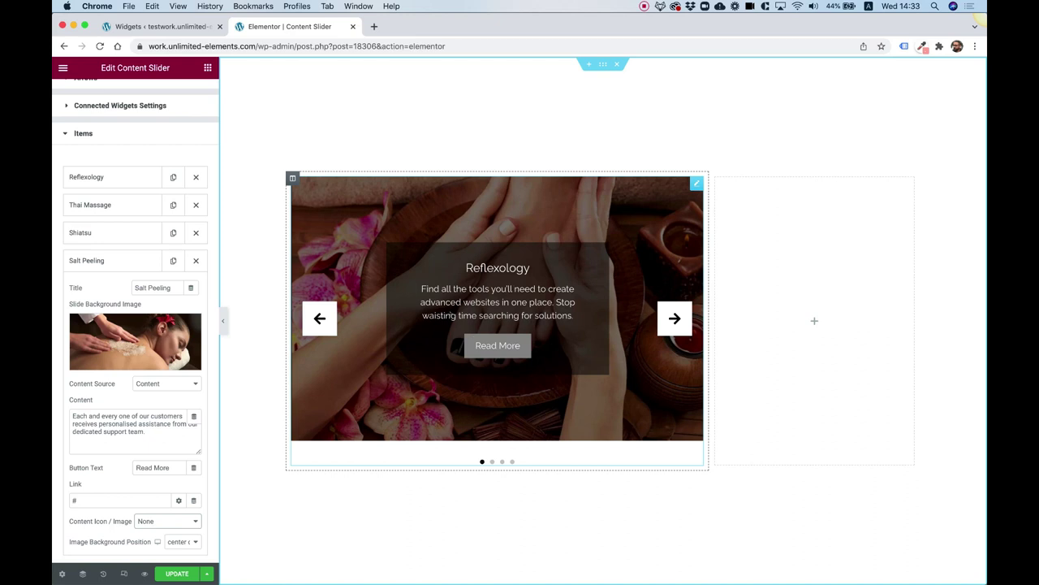
scroll(132, 171, up, 3)
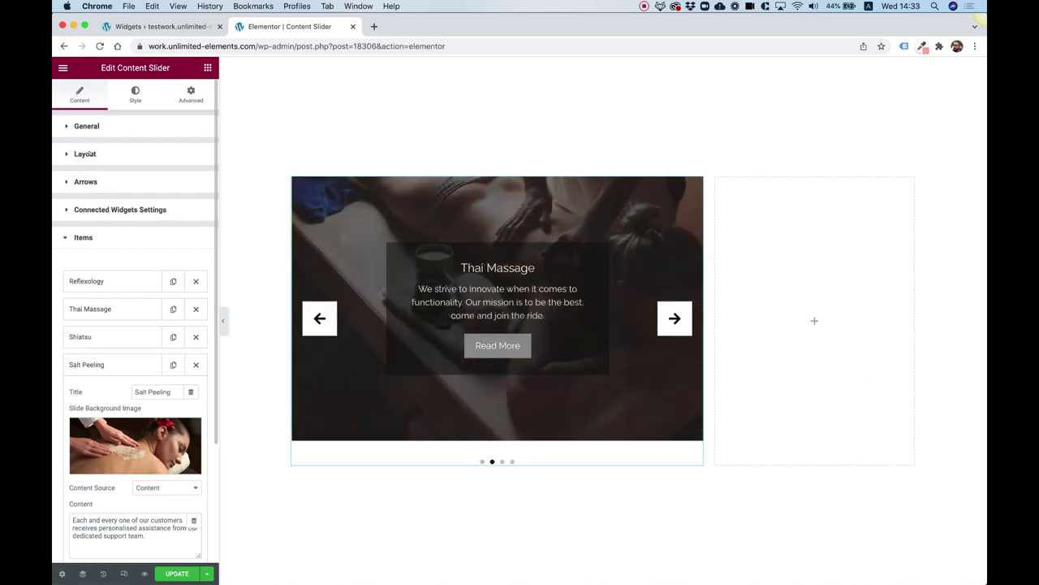
Step: Keep Show Button on after toggling it, and turn off Show Dots and Show Arrows
click(90, 153)
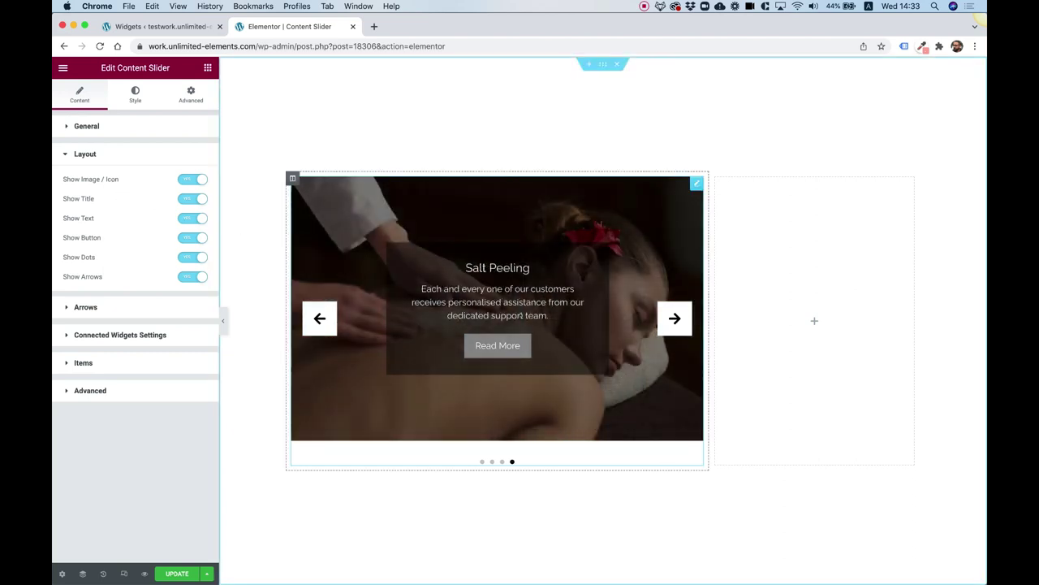
click(192, 238)
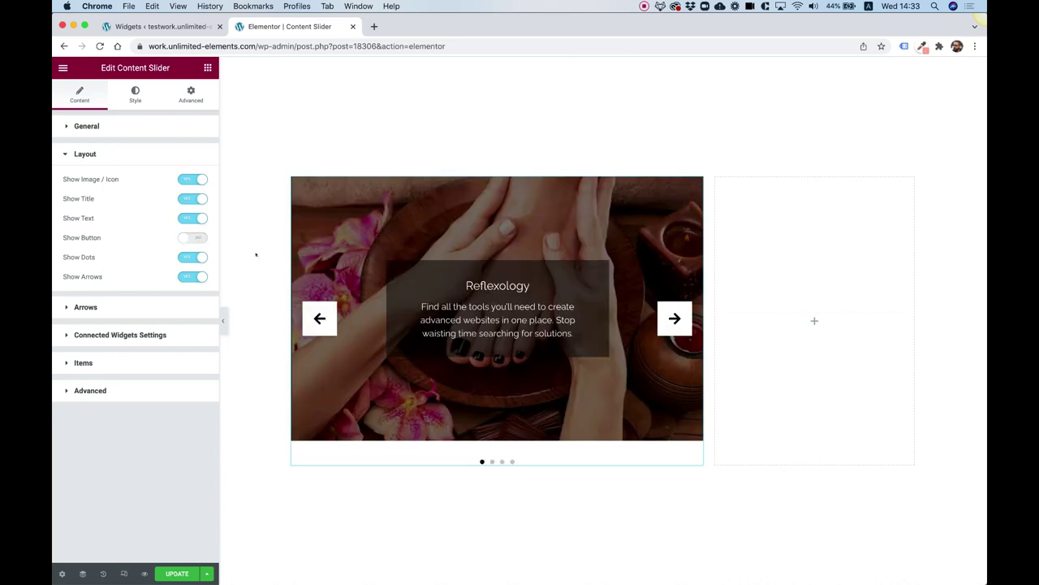
click(193, 237)
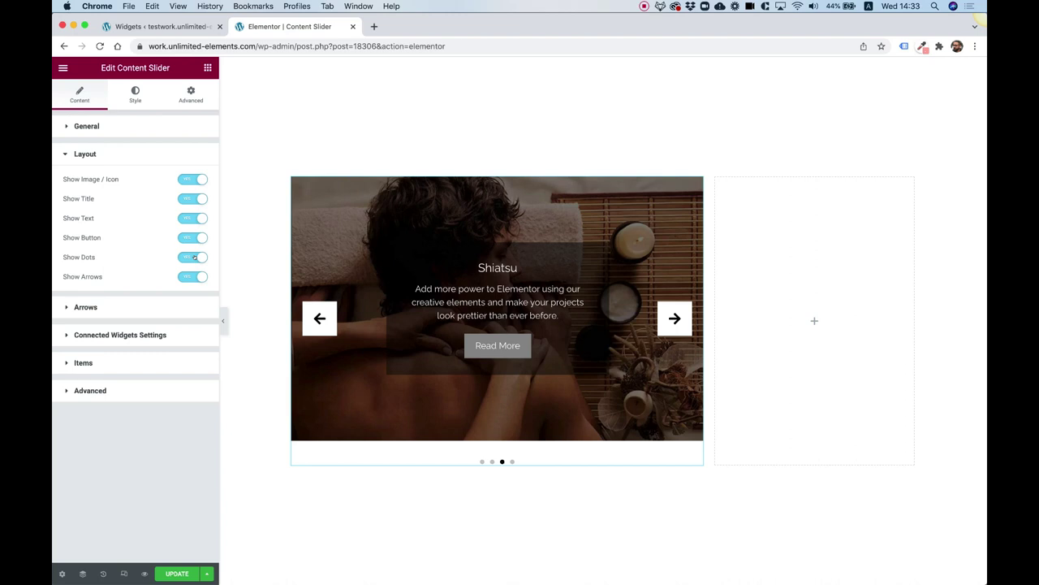
click(194, 257)
click(194, 276)
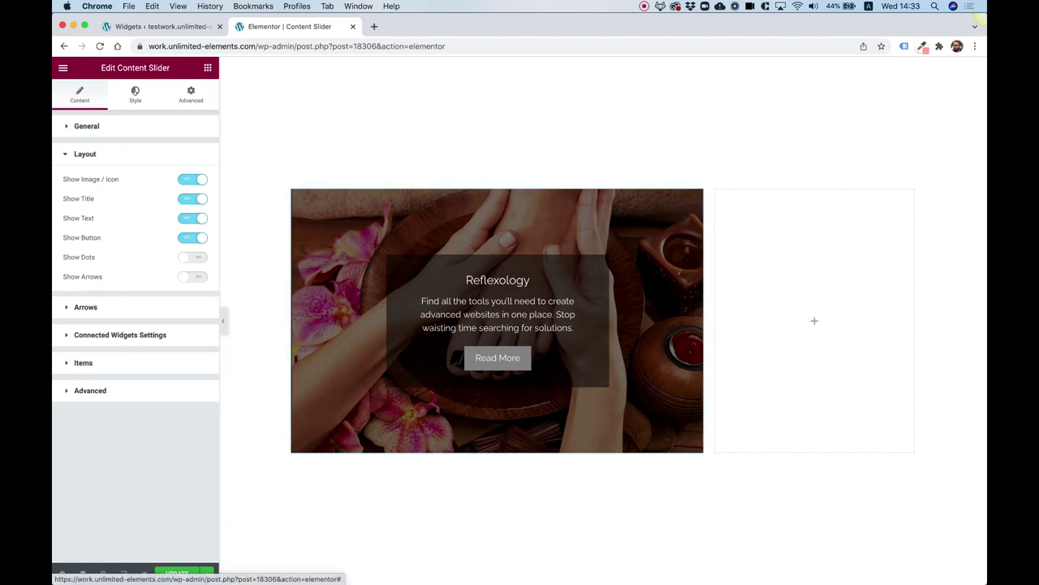
click(135, 93)
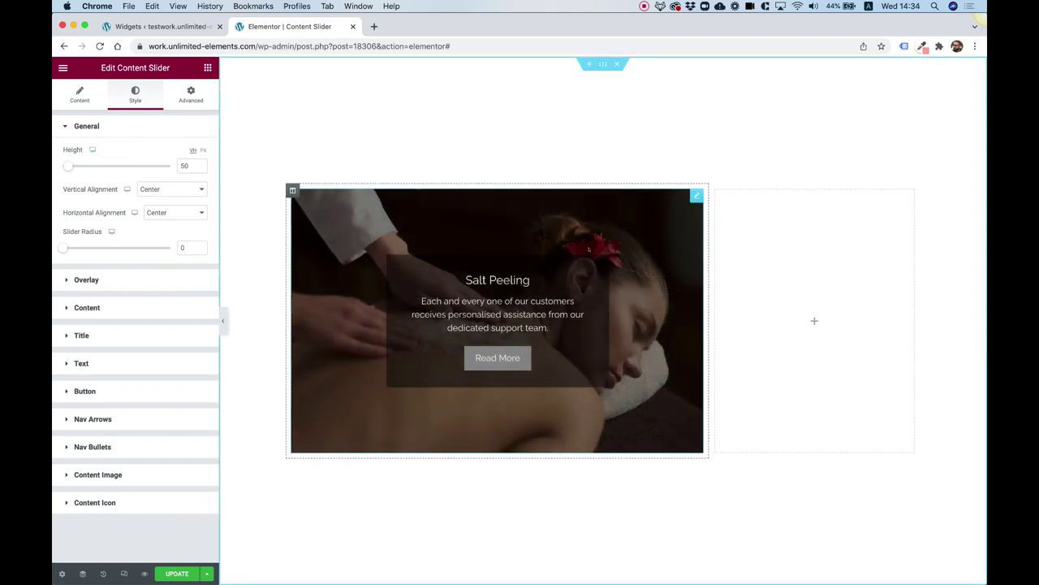
Step: Set Vertical Alignment to End, Horizontal Alignment to Start, and Slider Radius to 20
click(163, 189)
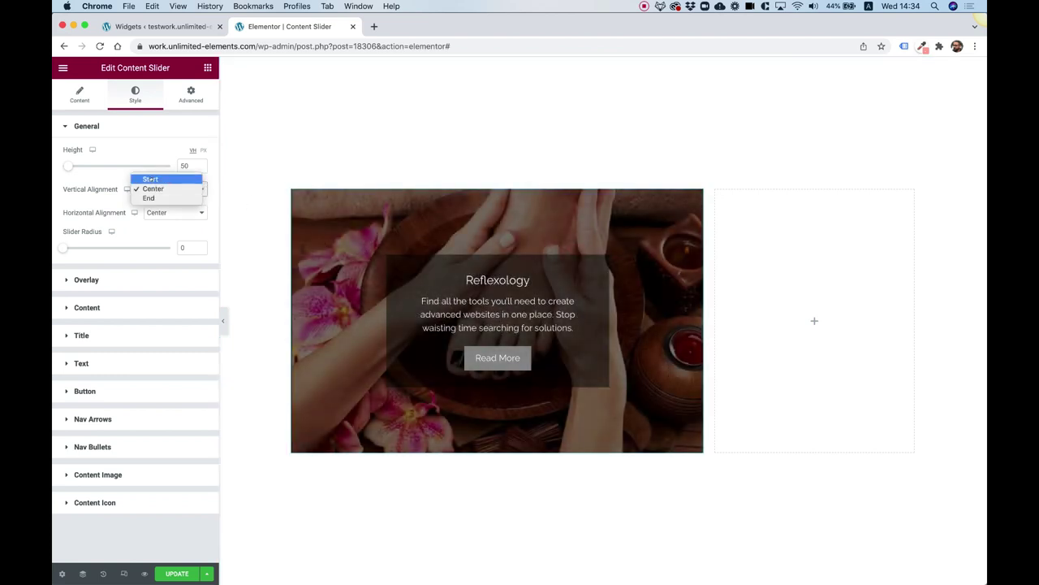
click(150, 179)
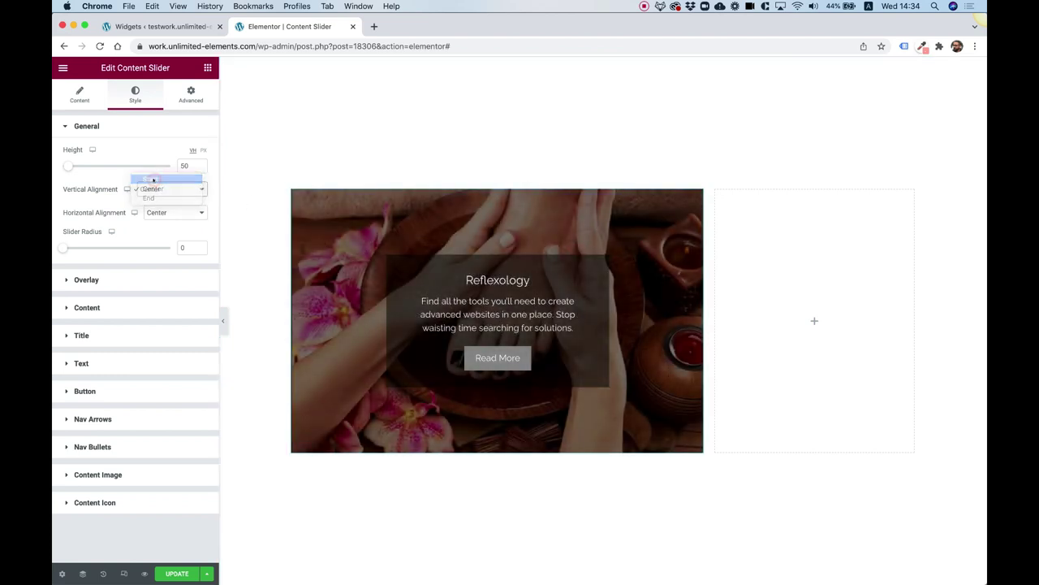
click(152, 188)
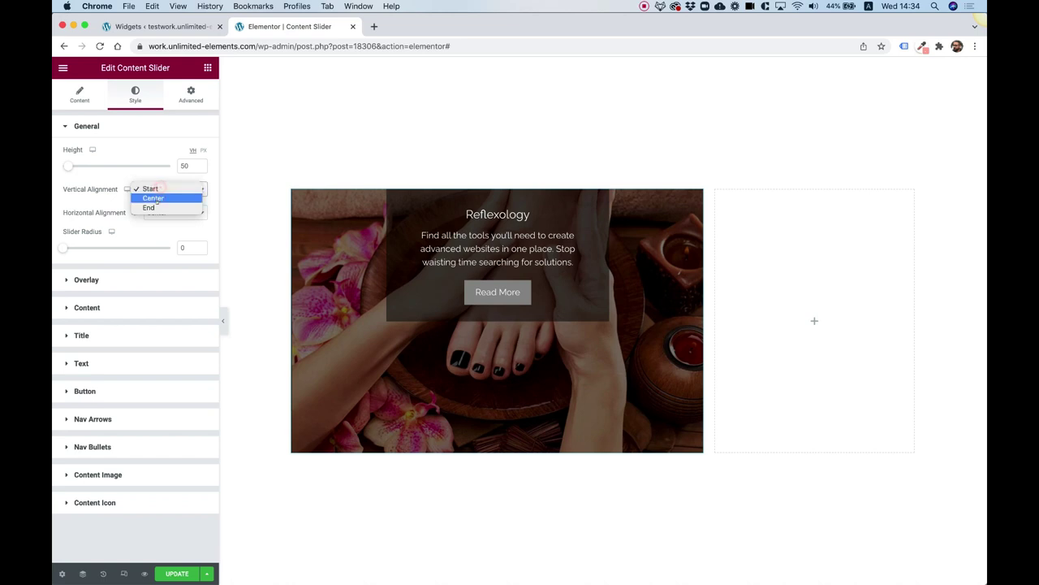
click(157, 207)
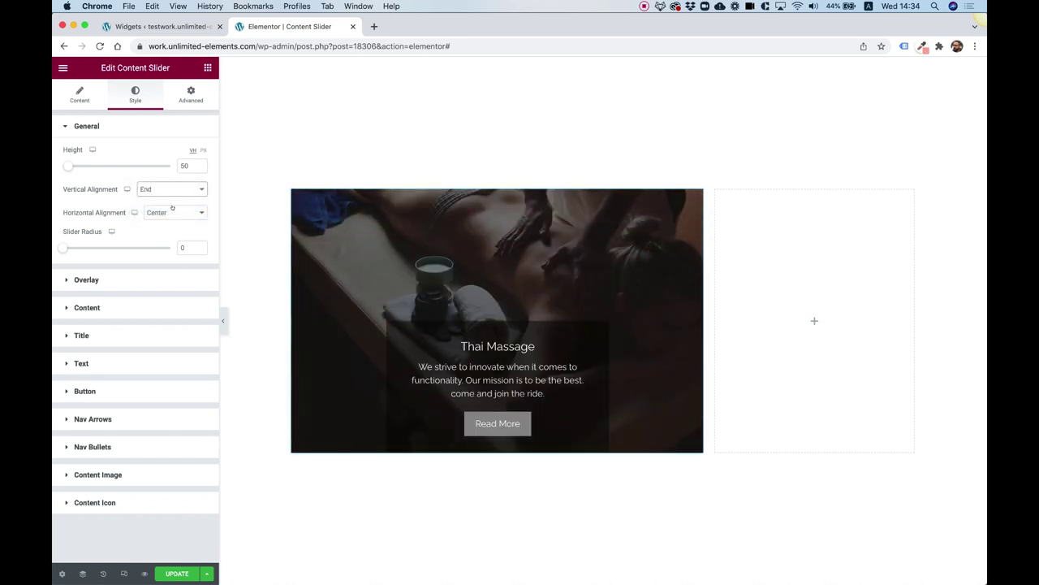
click(159, 211)
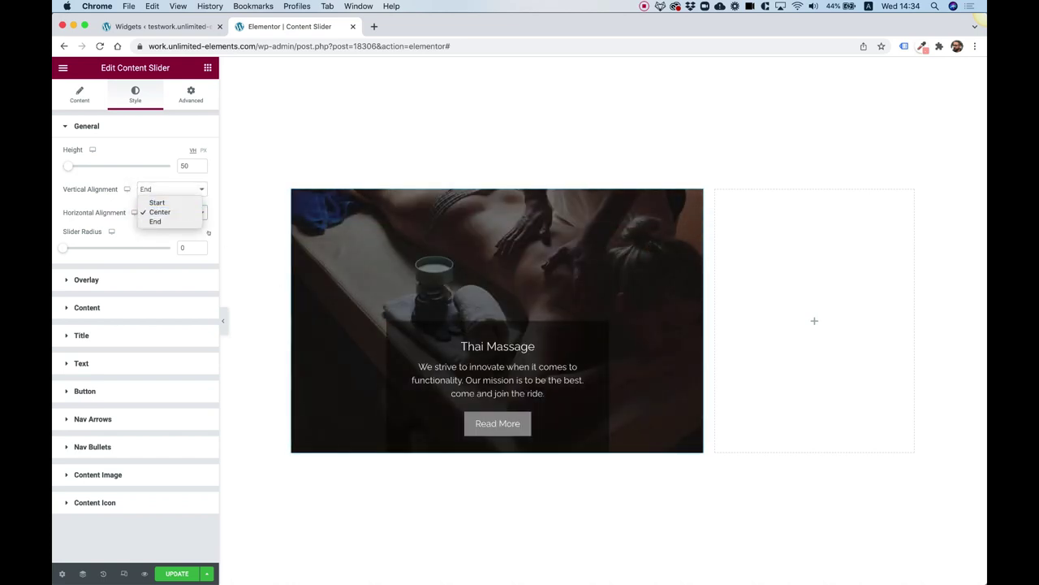
click(157, 202)
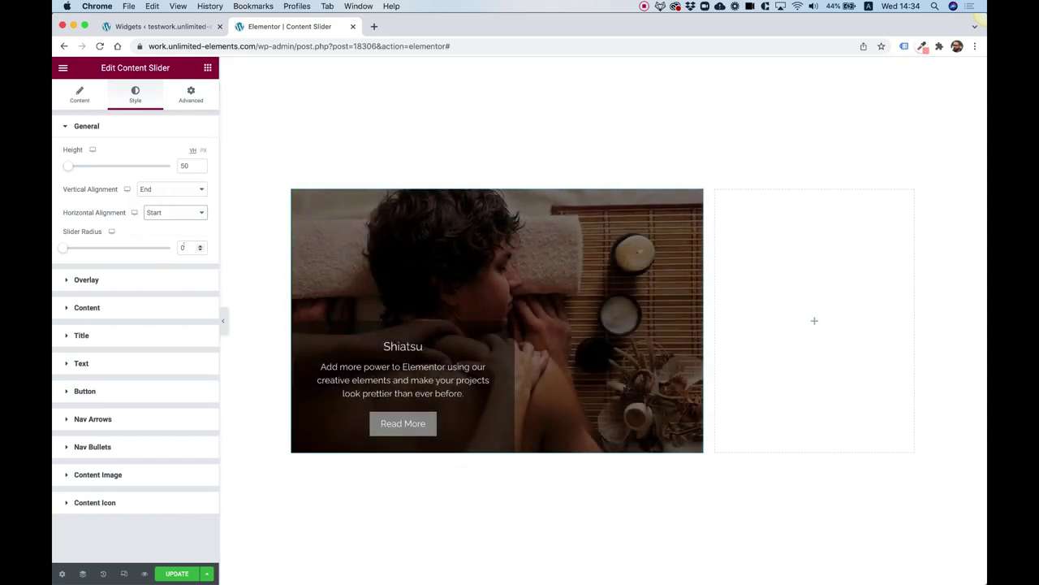
click(182, 247)
text(20)
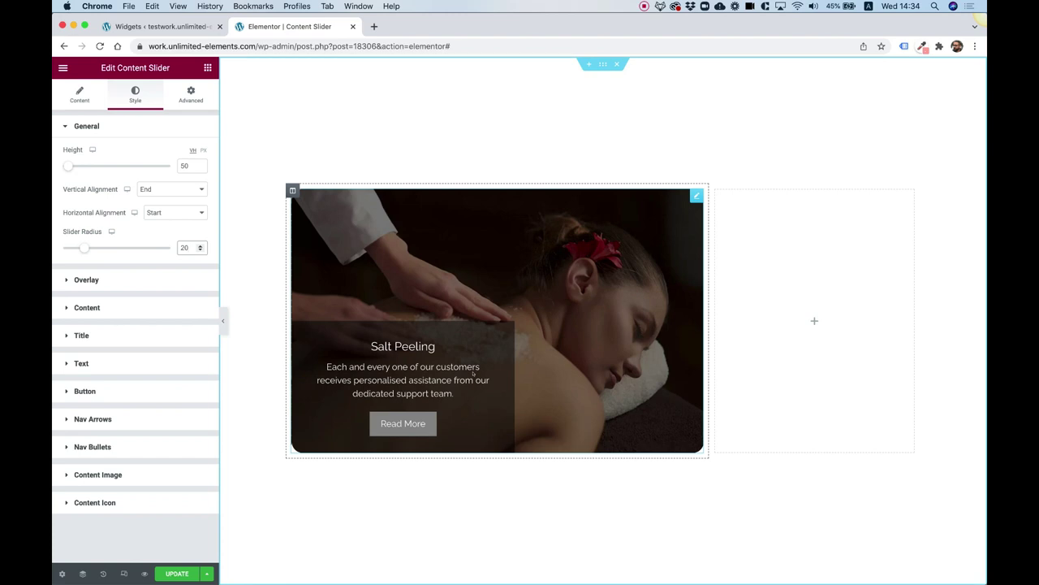
Step: Switch the slider overlay type to Gradient
click(86, 279)
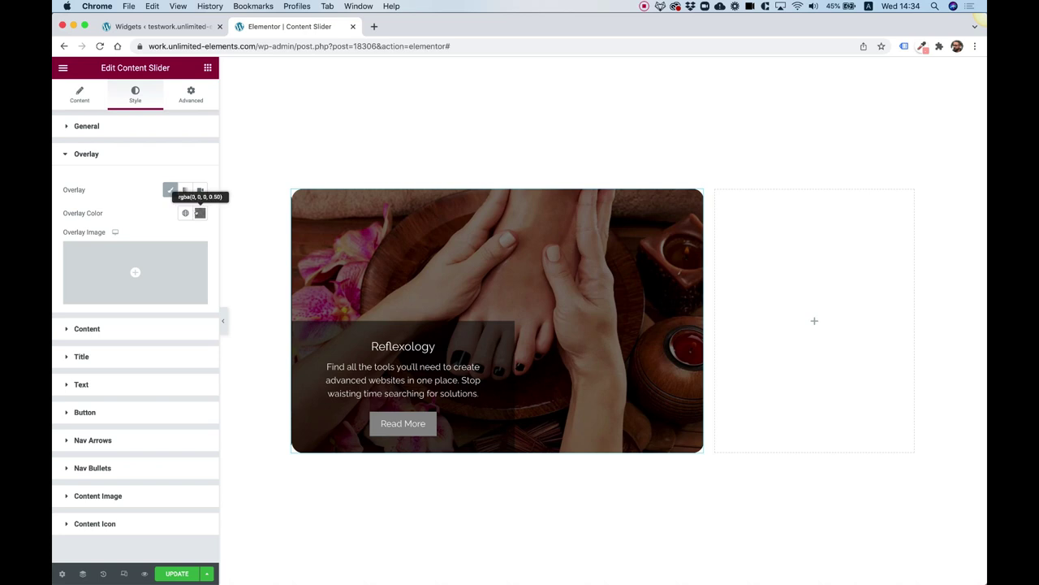
click(200, 213)
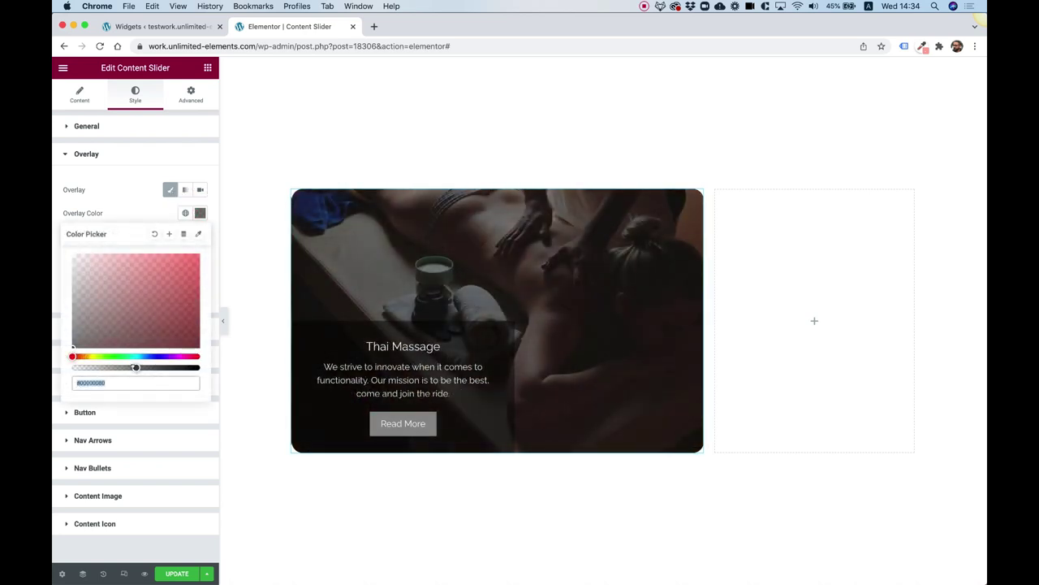
click(136, 208)
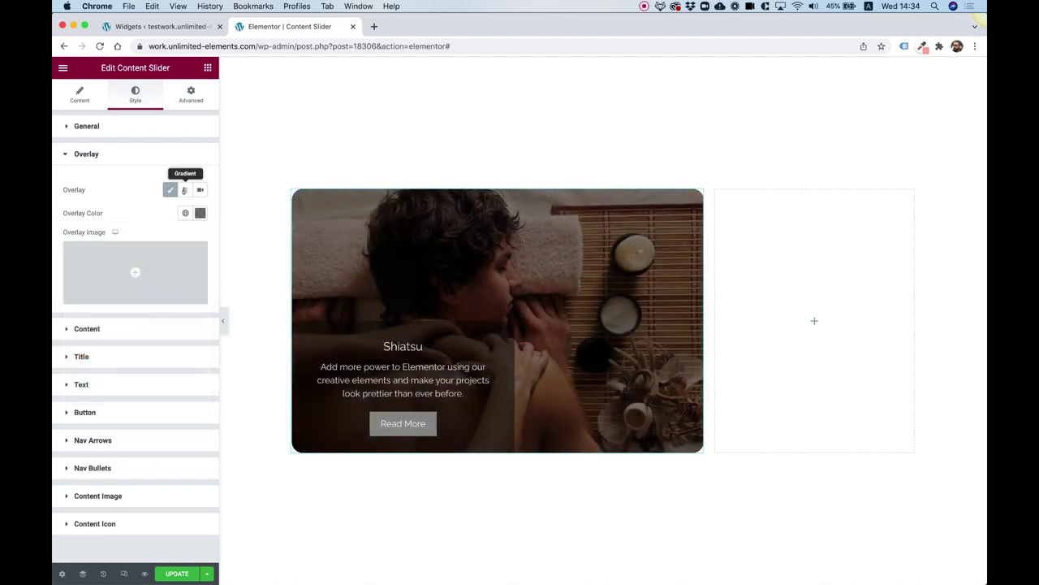
click(184, 190)
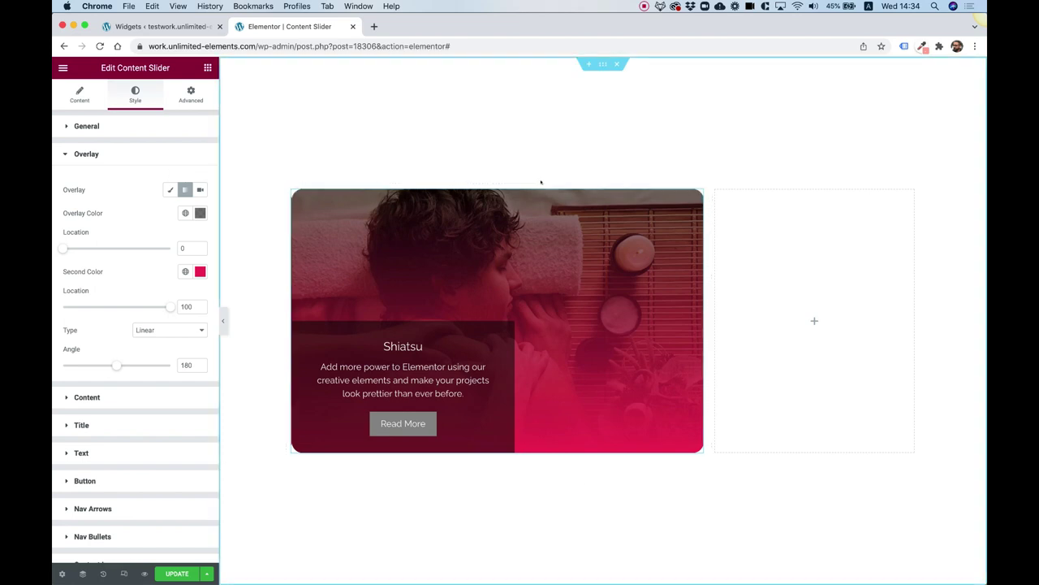
Step: Set the gradient's second colour to #000000 at about 82% alpha and the first colour's alpha to 0
click(200, 271)
text(#000000)
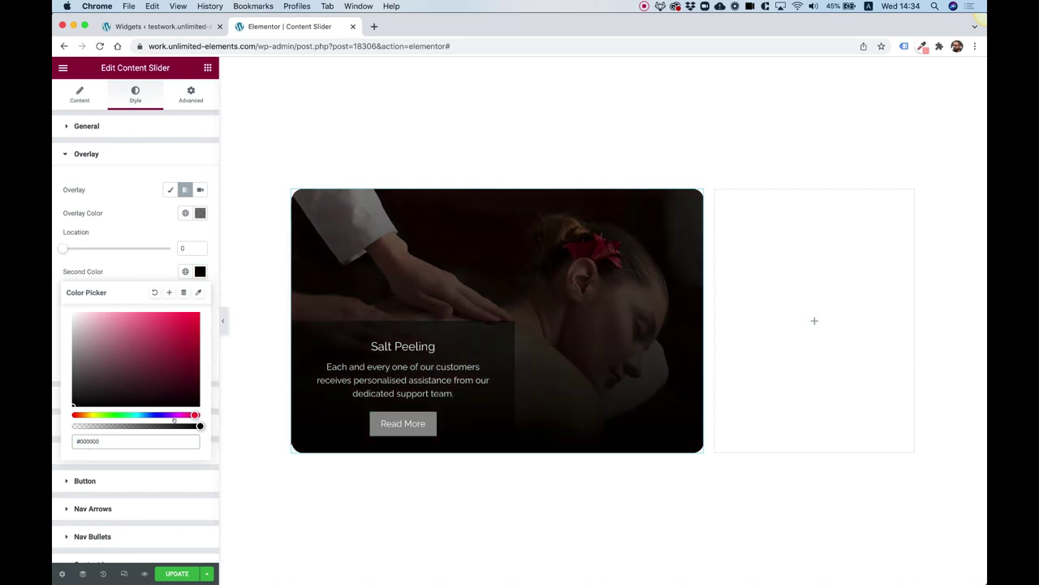
drag(200, 426, 175, 426)
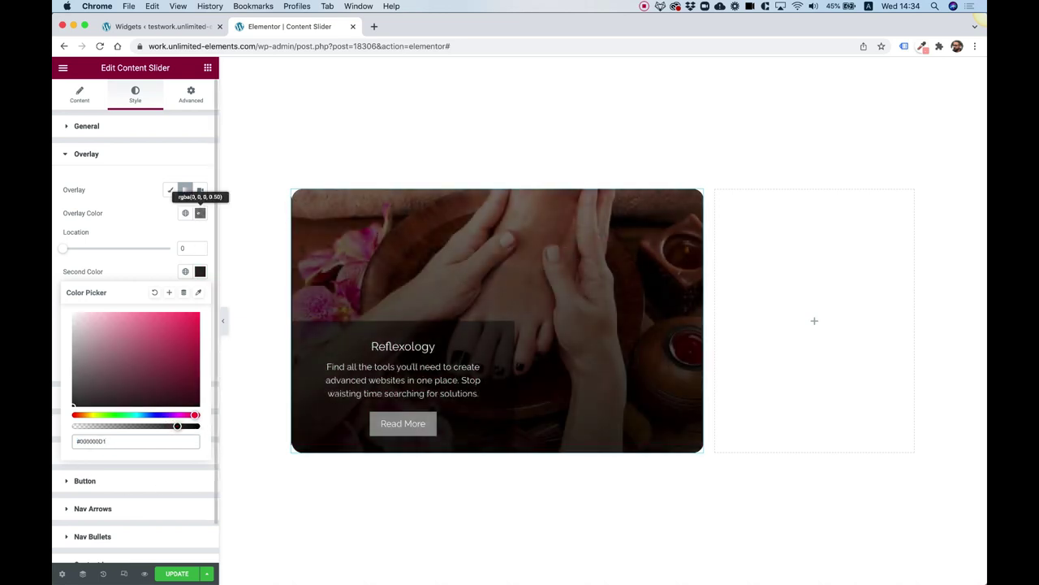
click(200, 213)
drag(136, 367, 65, 366)
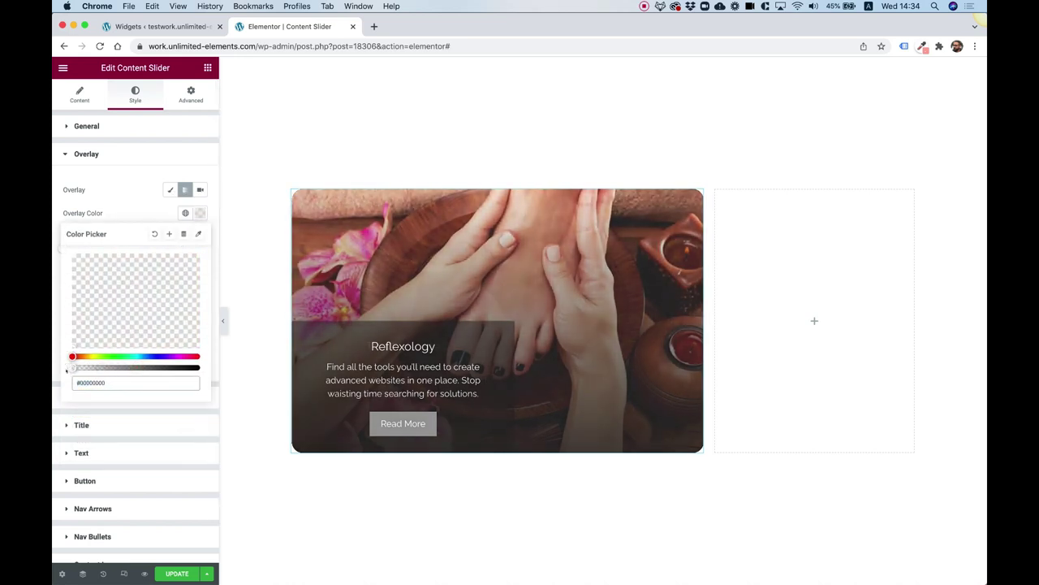
click(55, 363)
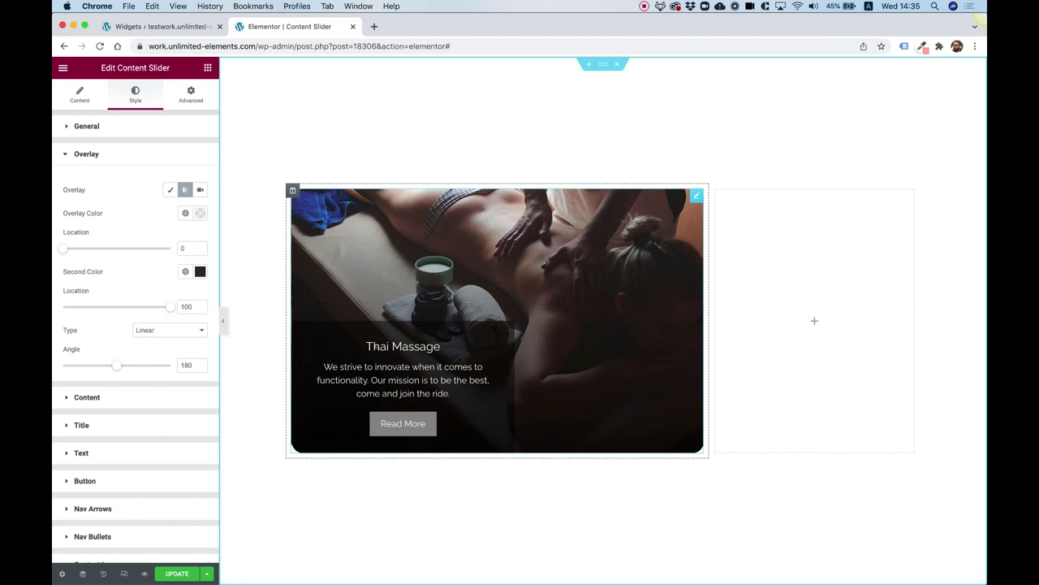
click(136, 398)
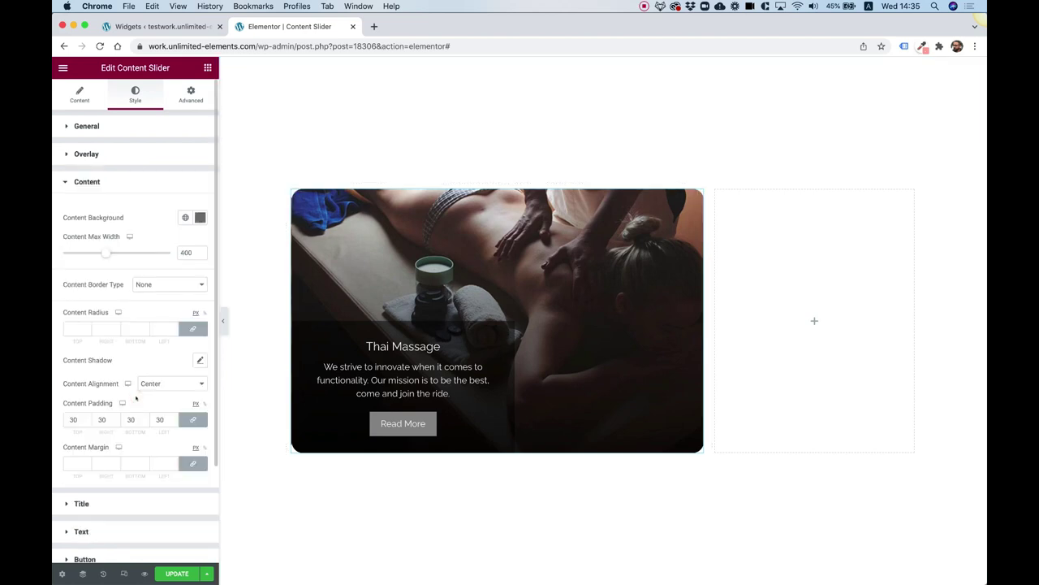
Step: Remove the dark Content Background colour and set Content Alignment to Left
click(199, 218)
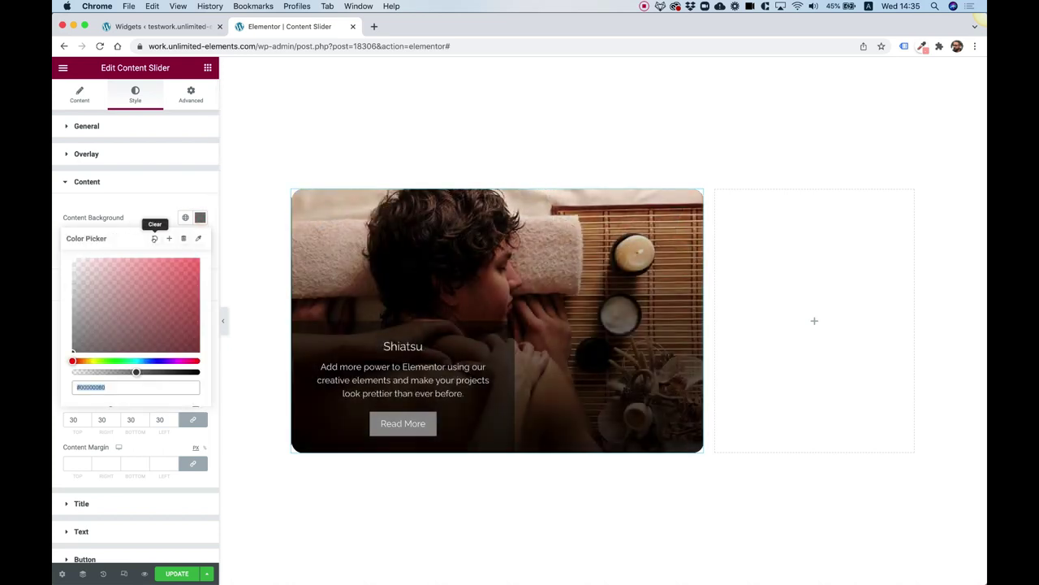
click(154, 239)
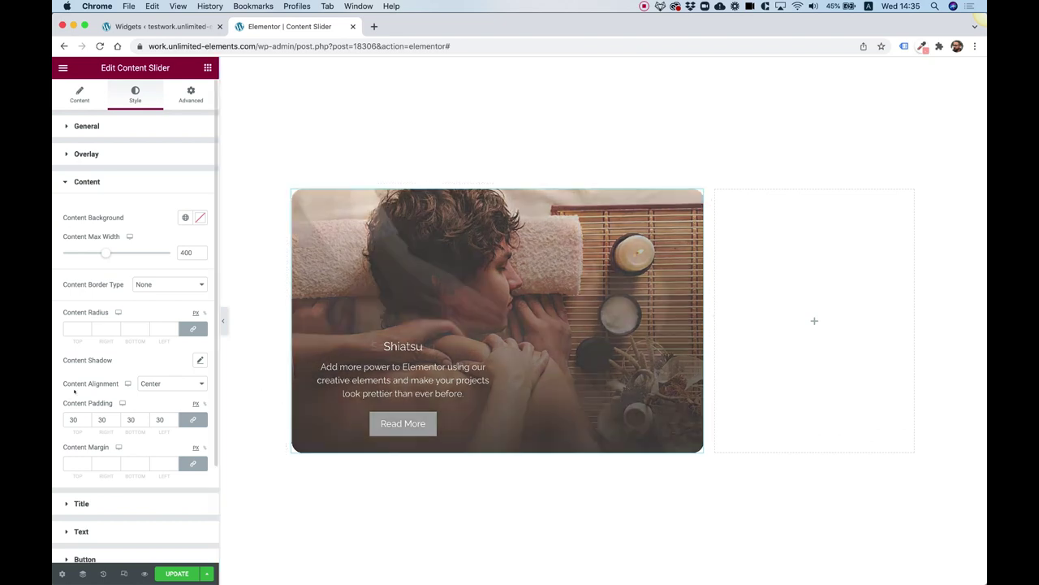
click(168, 382)
click(150, 373)
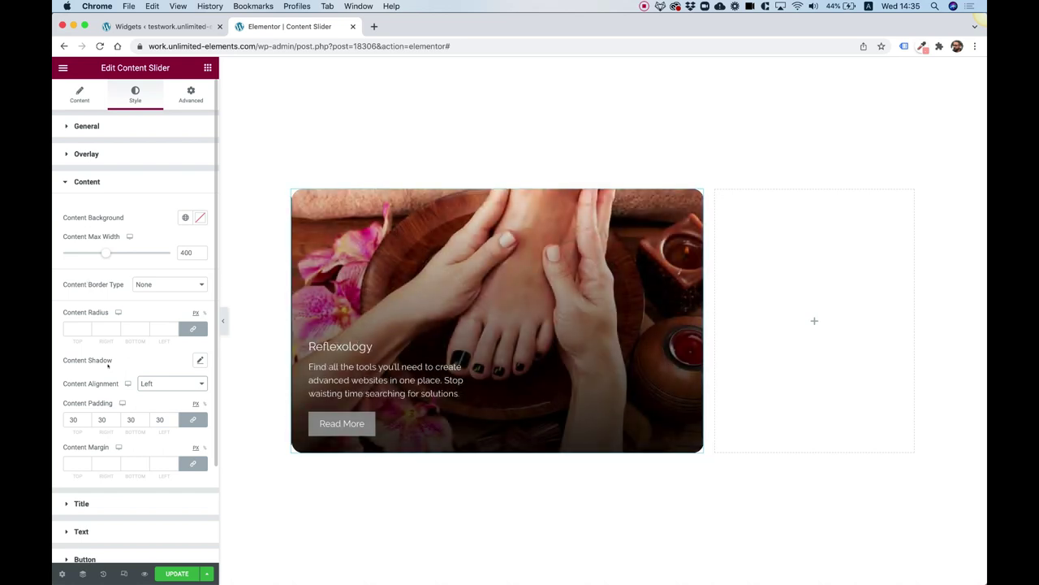
scroll(108, 367, down, 3)
Step: Set the Read More button radius to 100 and clear its grey background fill
click(101, 439)
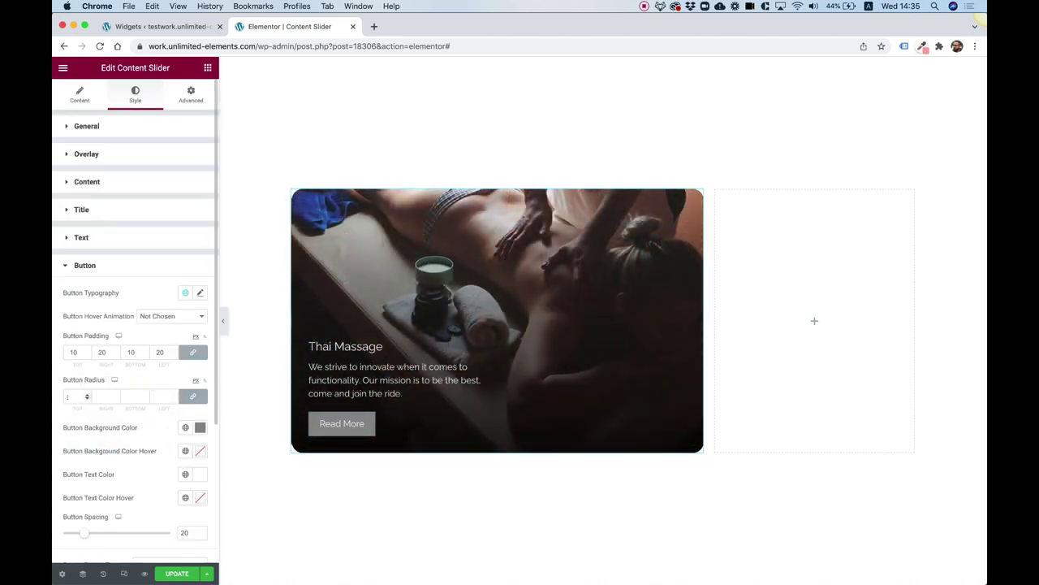
click(70, 397)
text(100)
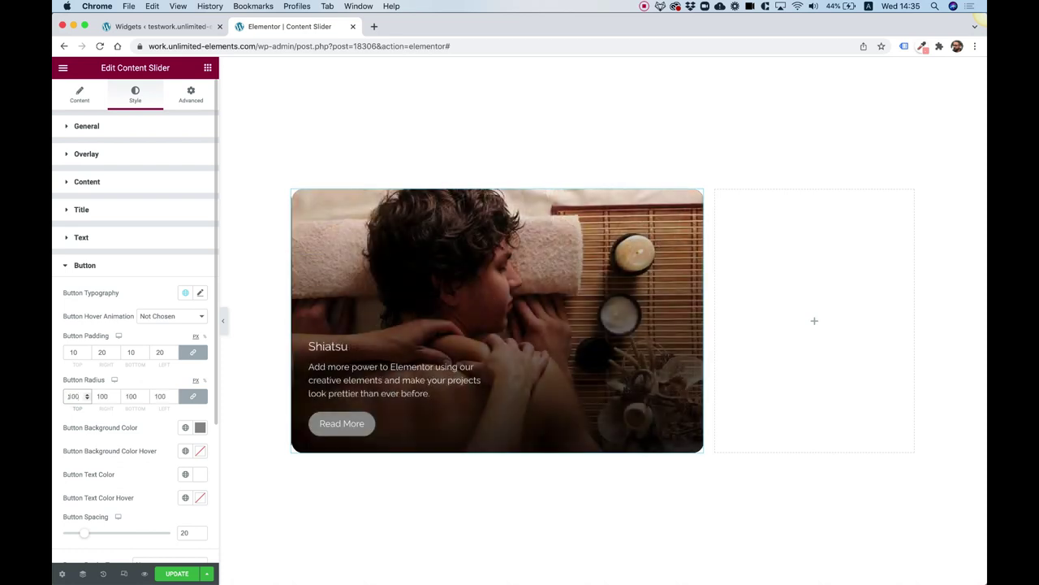
click(200, 427)
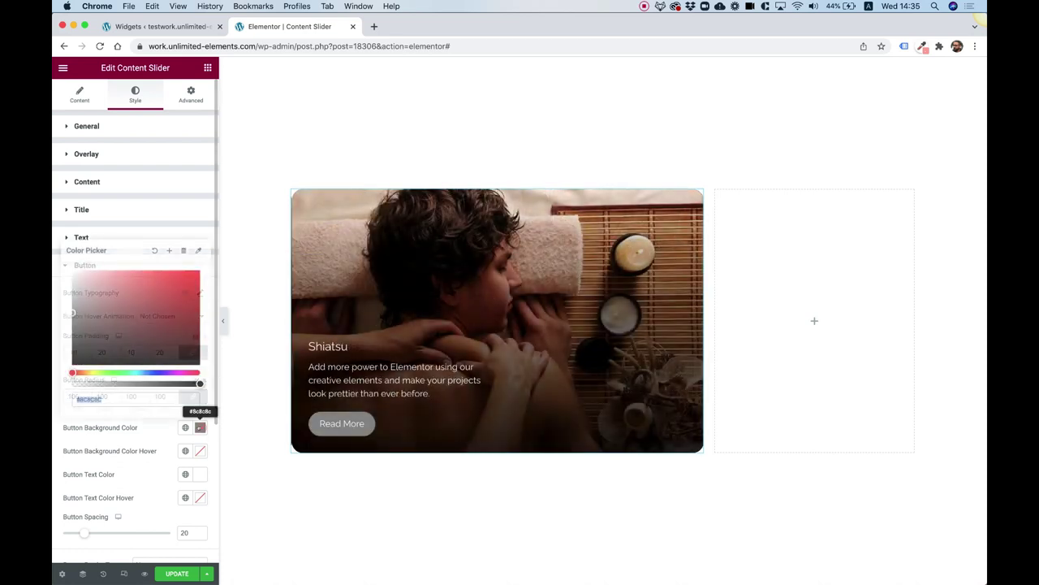
click(152, 251)
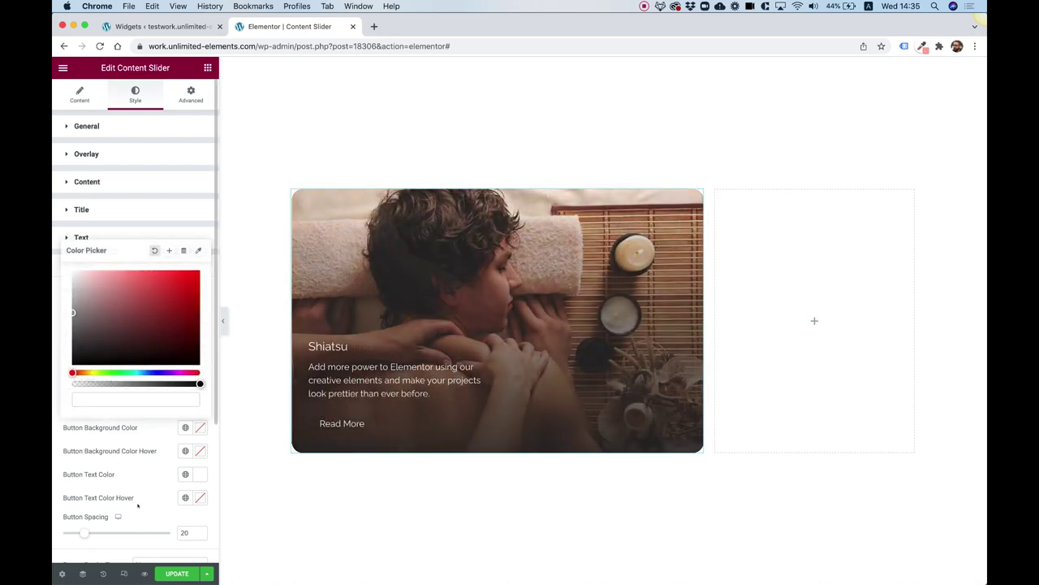
scroll(137, 501, down, 1)
click(63, 399)
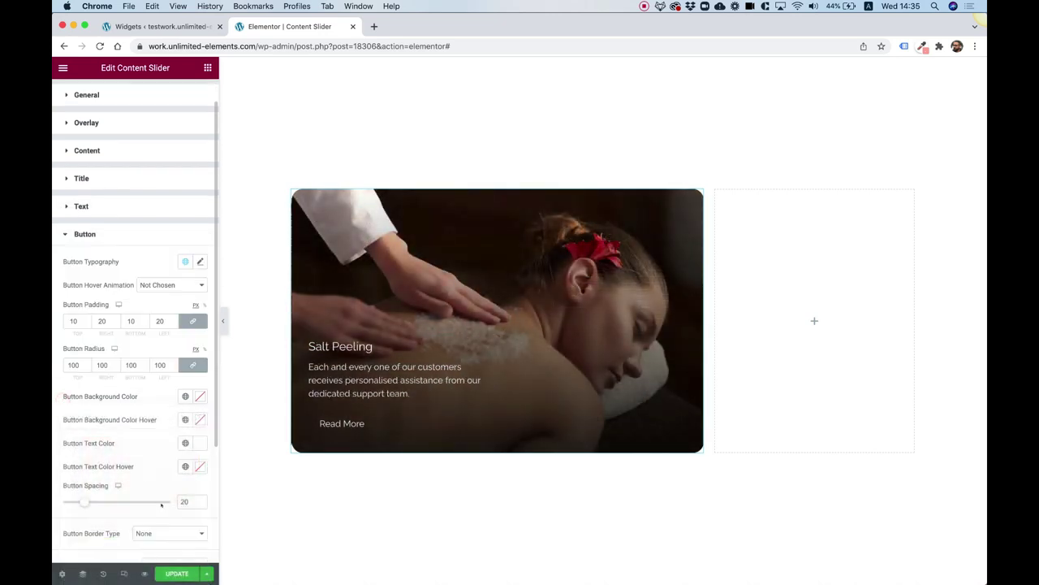
Step: Give the Read More button a solid border with width 1
click(155, 525)
click(155, 540)
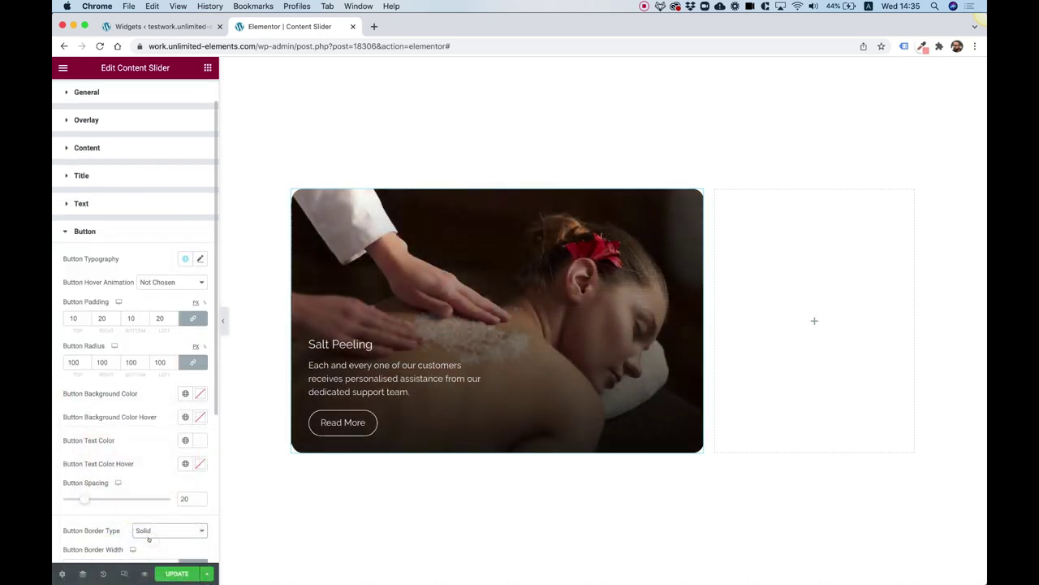
scroll(143, 461, down, 2)
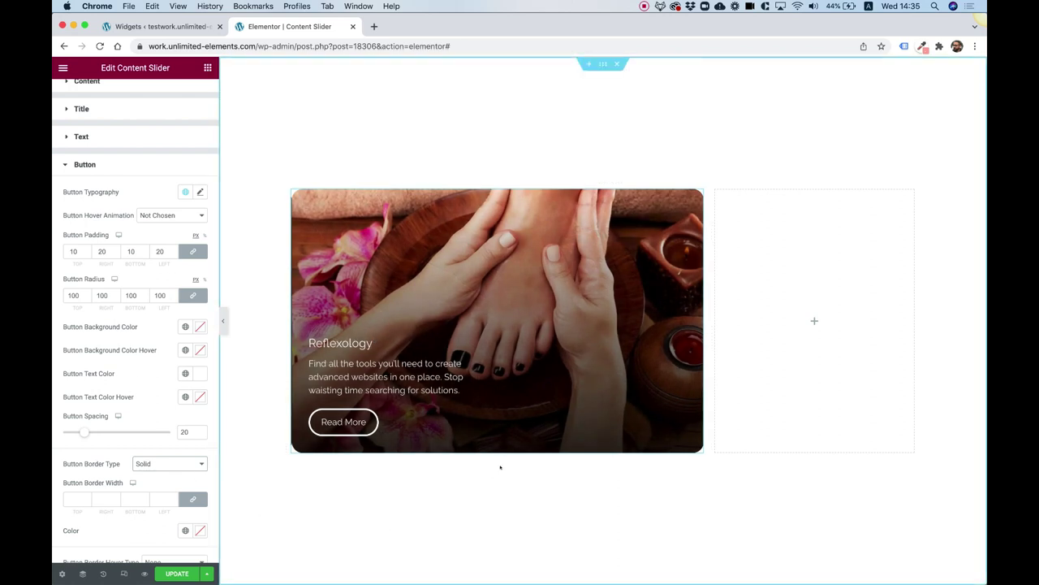
click(76, 495)
text(1)
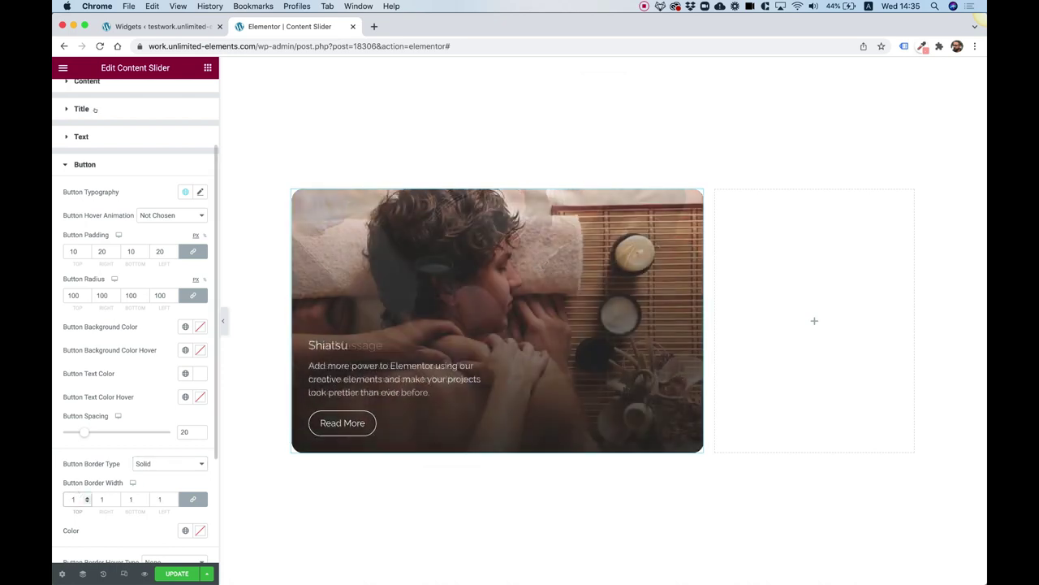
click(122, 109)
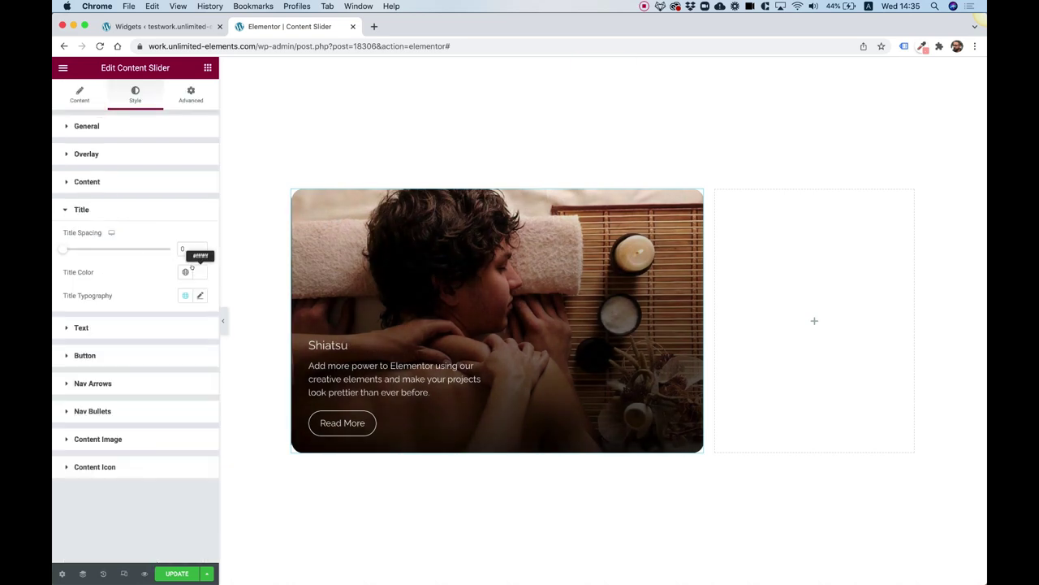
Step: Set the slide title typography to size 32 and weight 700, then return to Content settings
click(200, 296)
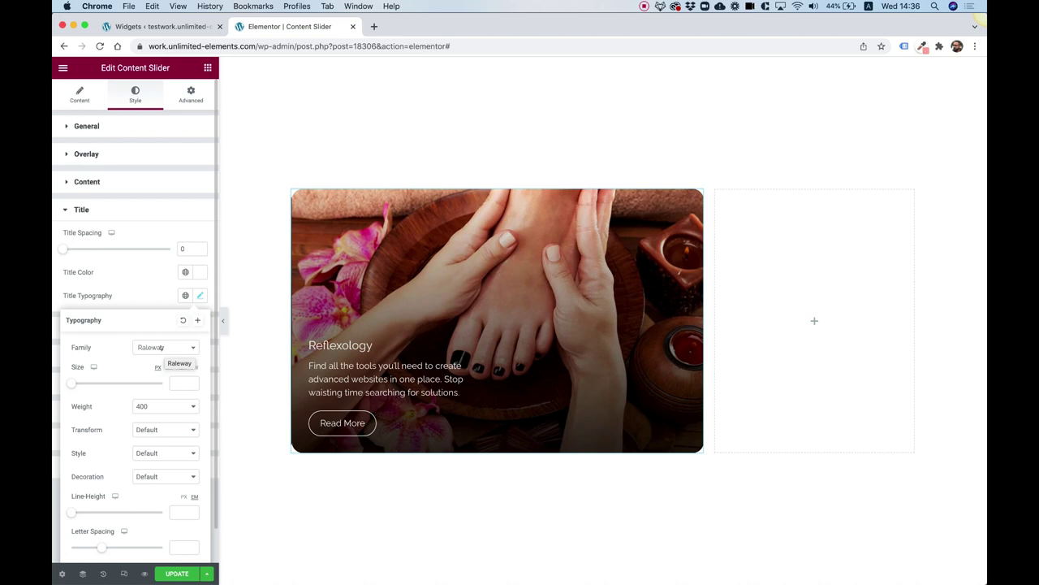
click(178, 382)
text(32)
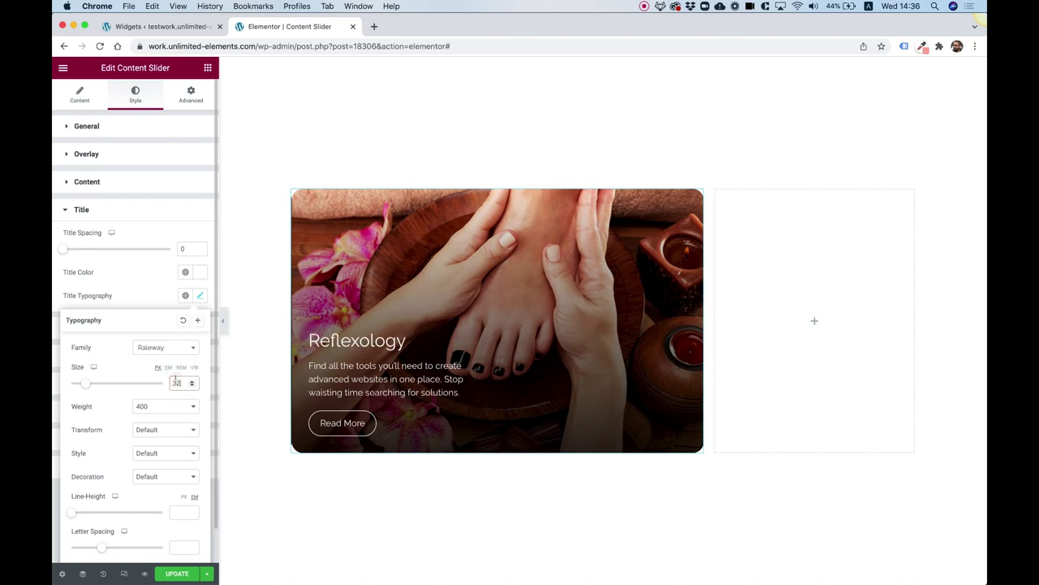
click(163, 409)
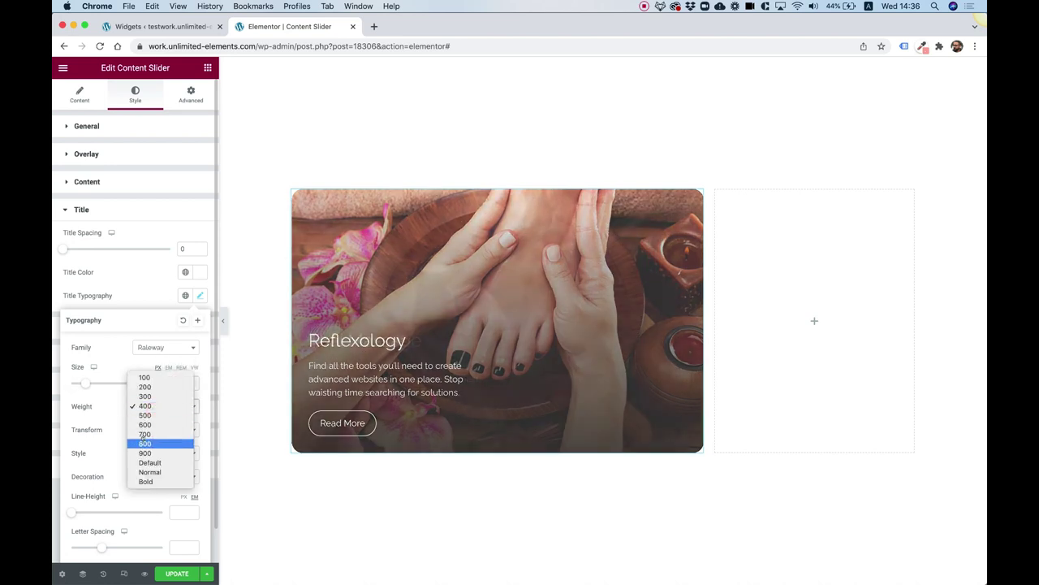
click(145, 434)
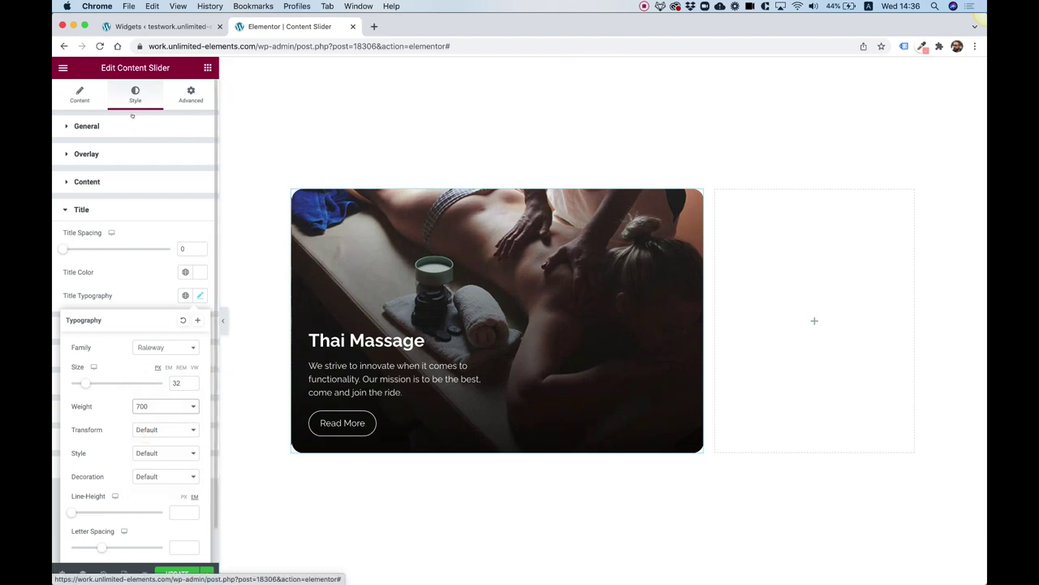
click(79, 95)
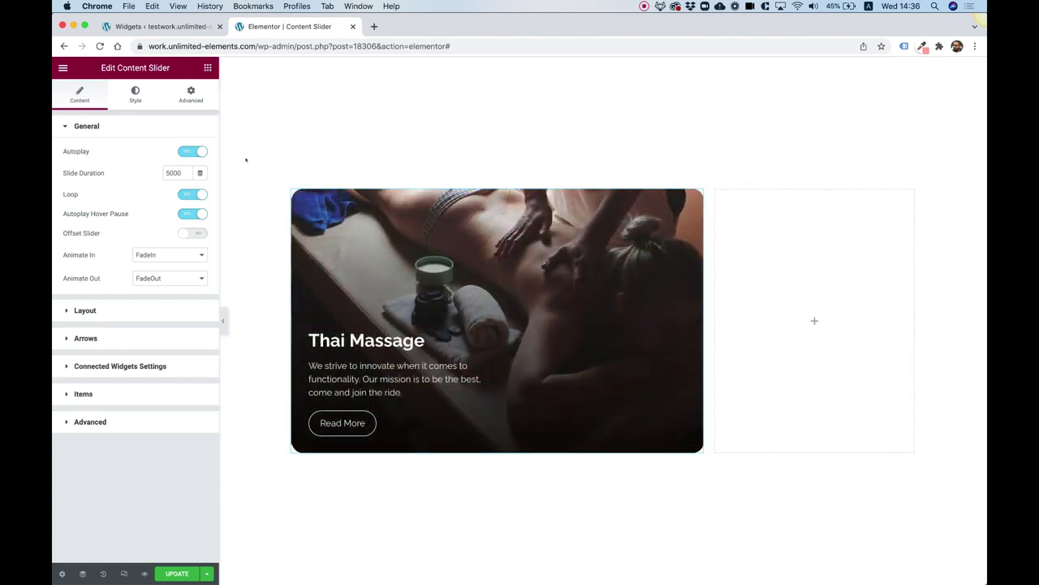
Step: Turn on Sync and Enable Remote Connection for the slider, then return to the widget library
click(96, 366)
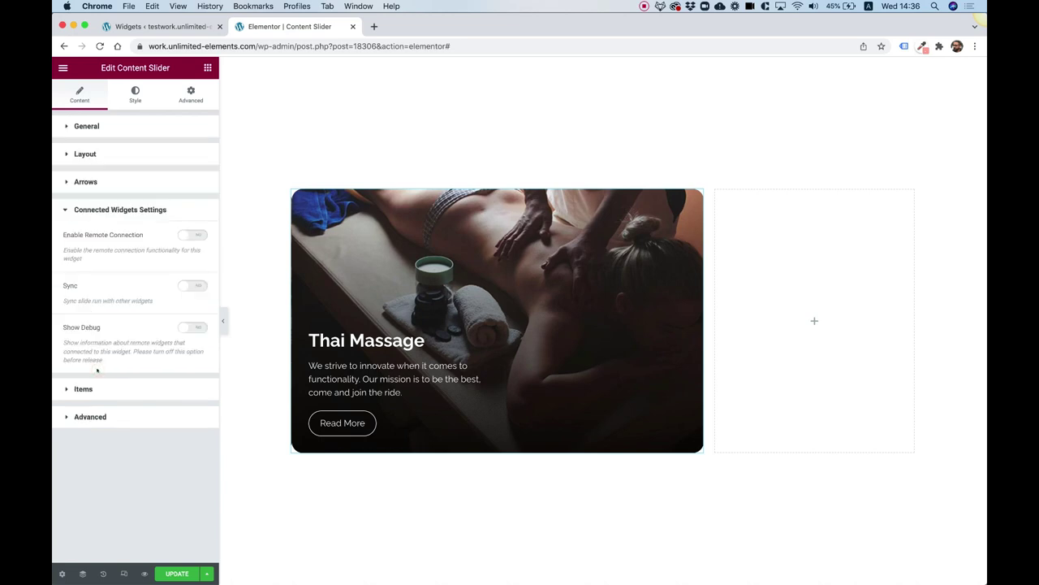
click(192, 285)
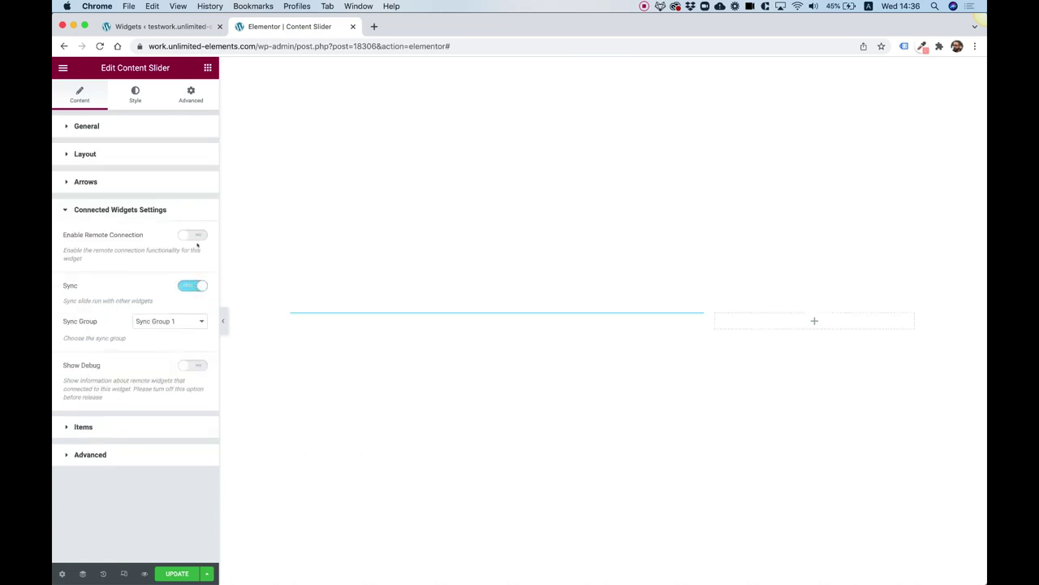
click(196, 236)
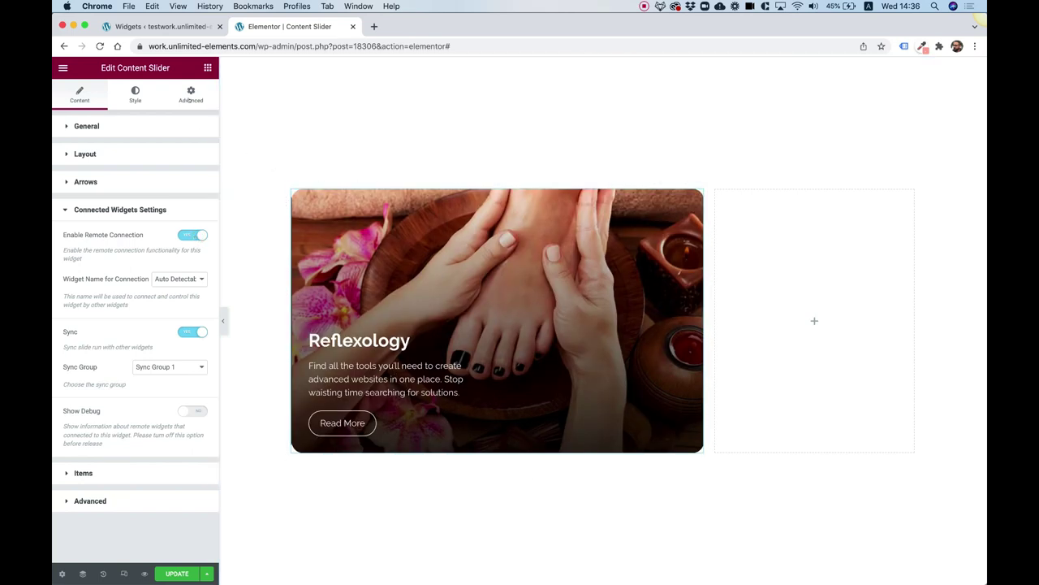
click(206, 67)
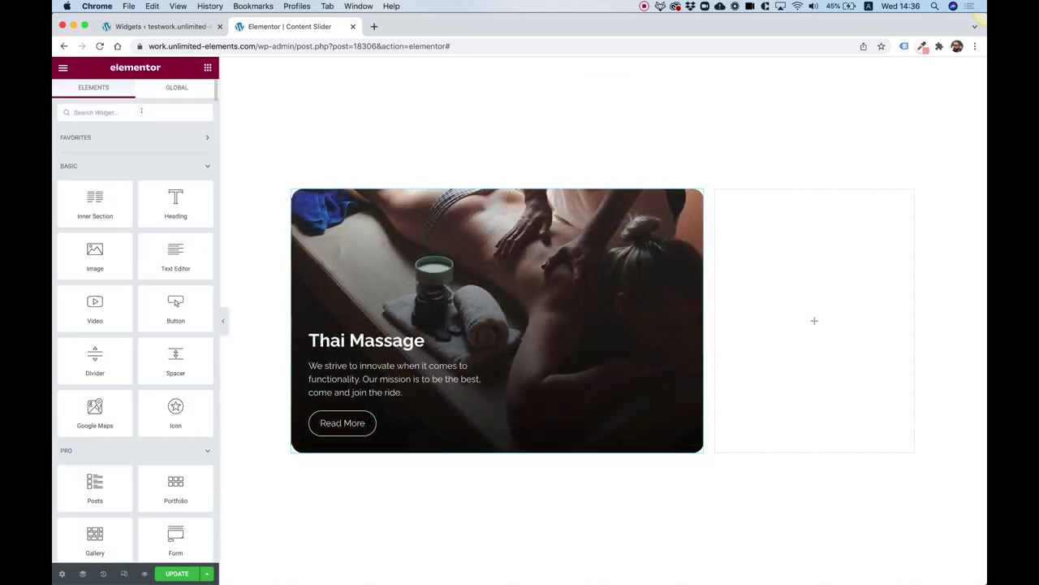
Step: Search 'icon bull' and drop an Icon Bullets widget into the empty right column
click(141, 111)
text(icon bull)
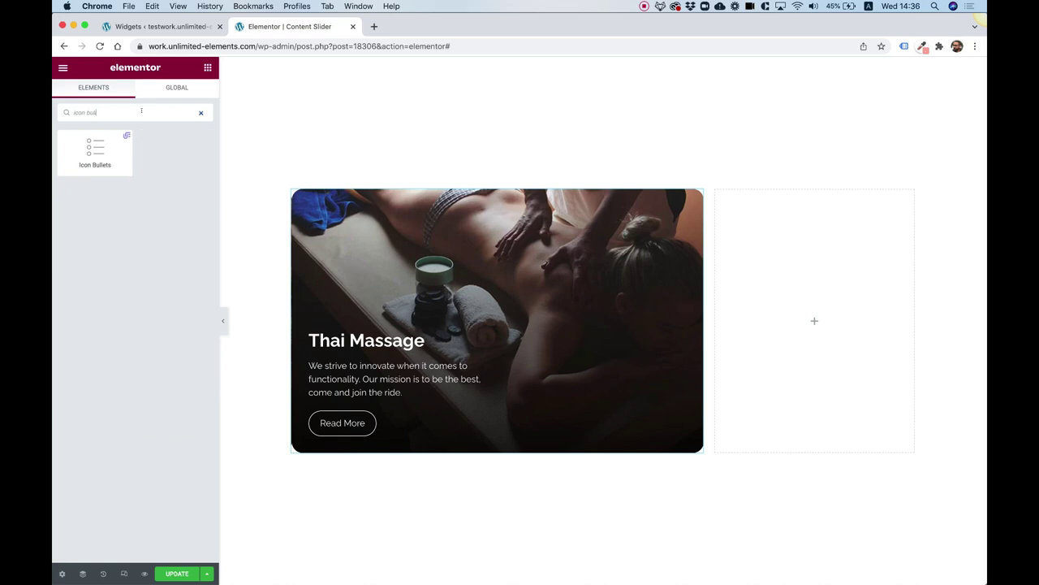
drag(95, 151, 753, 291)
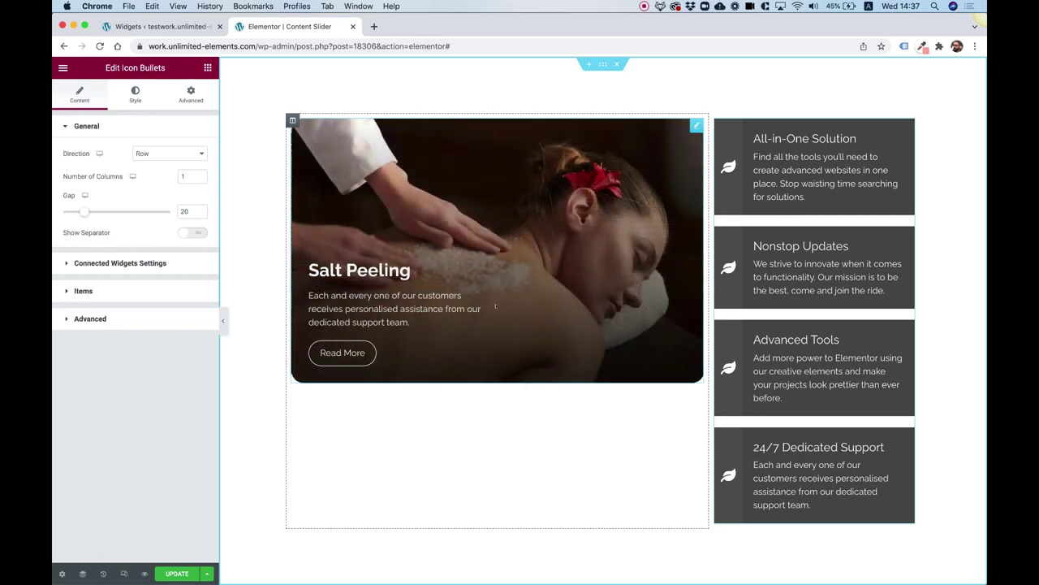
Step: Turn on Sync and Enable Remote Connection for the Icon Bullets widget
click(106, 264)
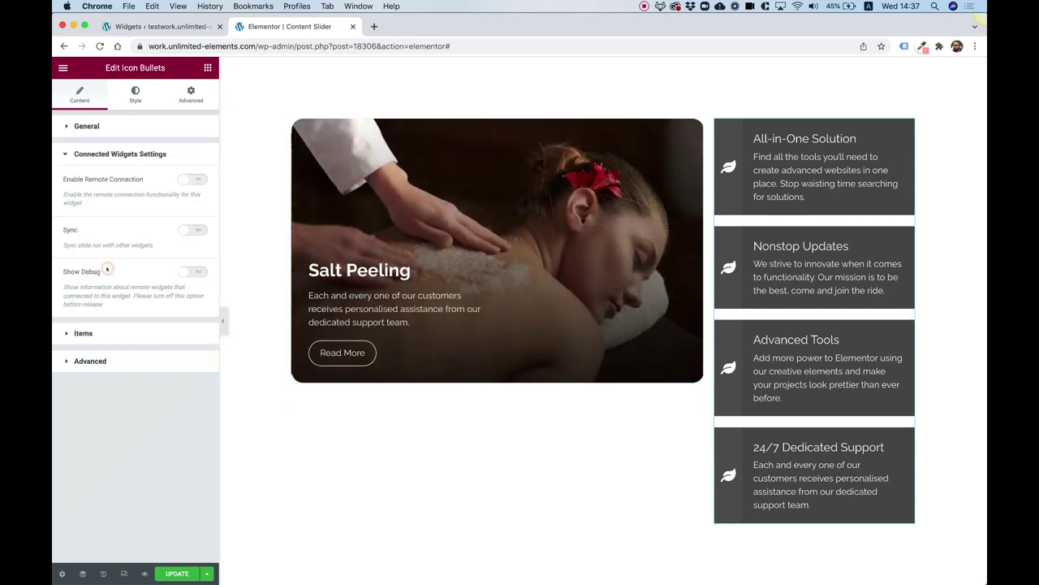
click(192, 231)
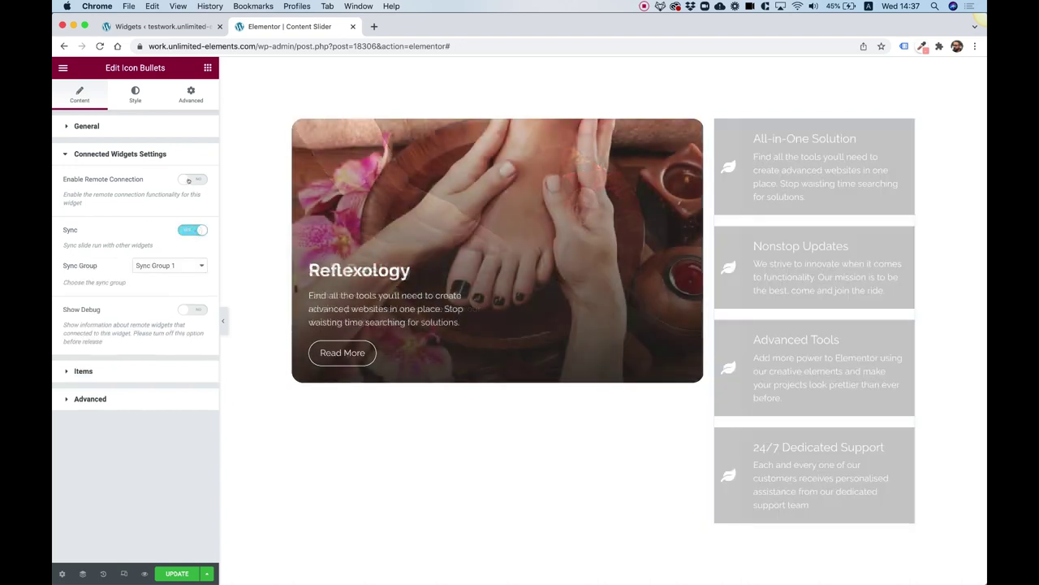
click(190, 180)
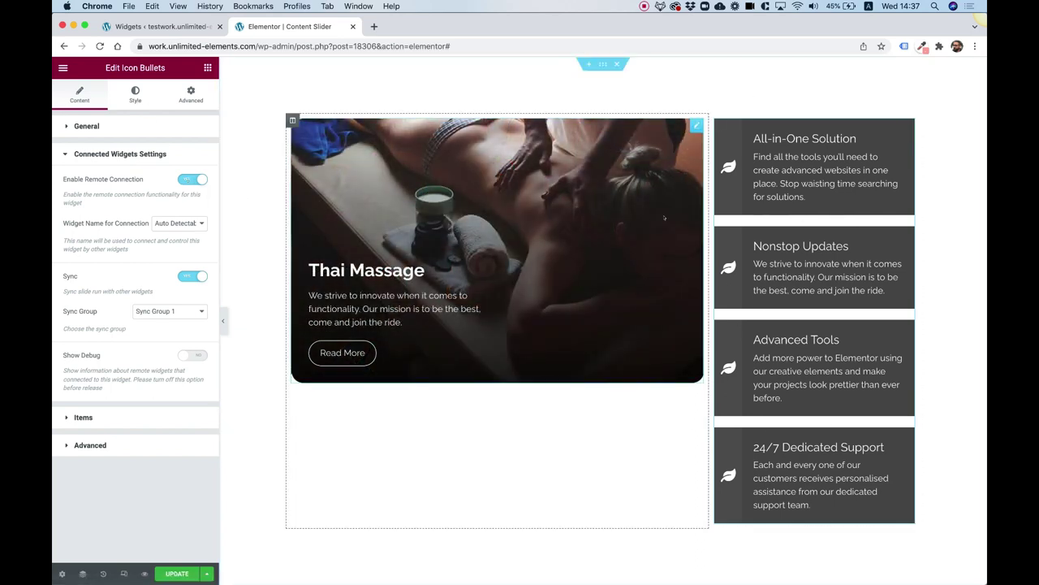
Step: Set the bullet item gap to 10 and show the Items list
click(86, 126)
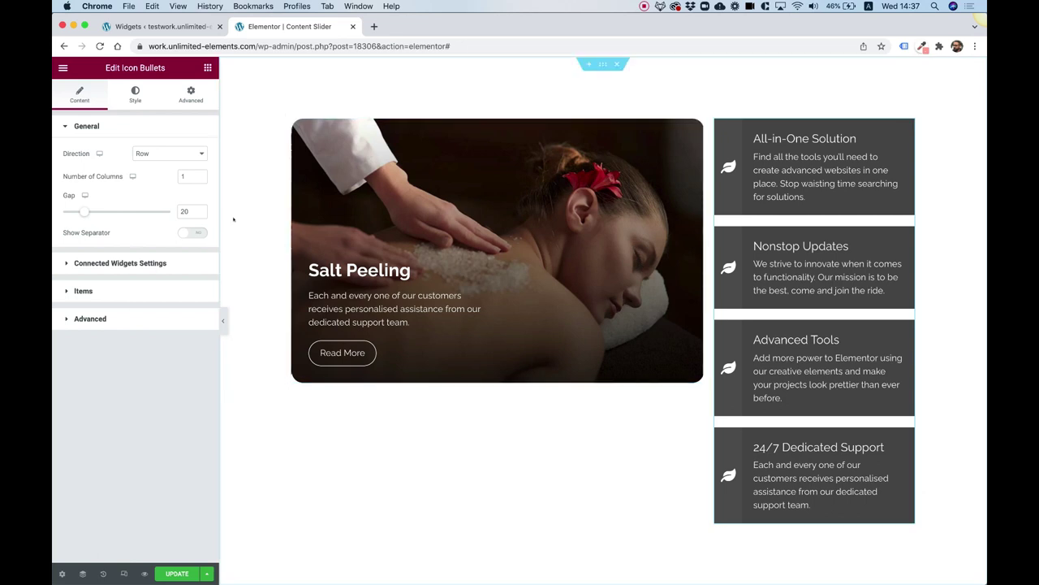
text(10)
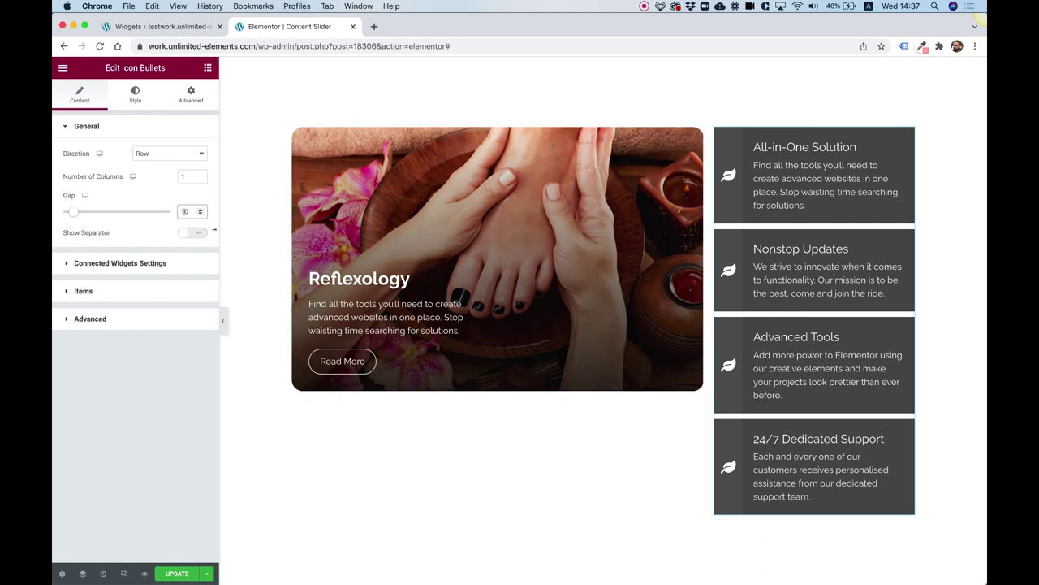
click(92, 292)
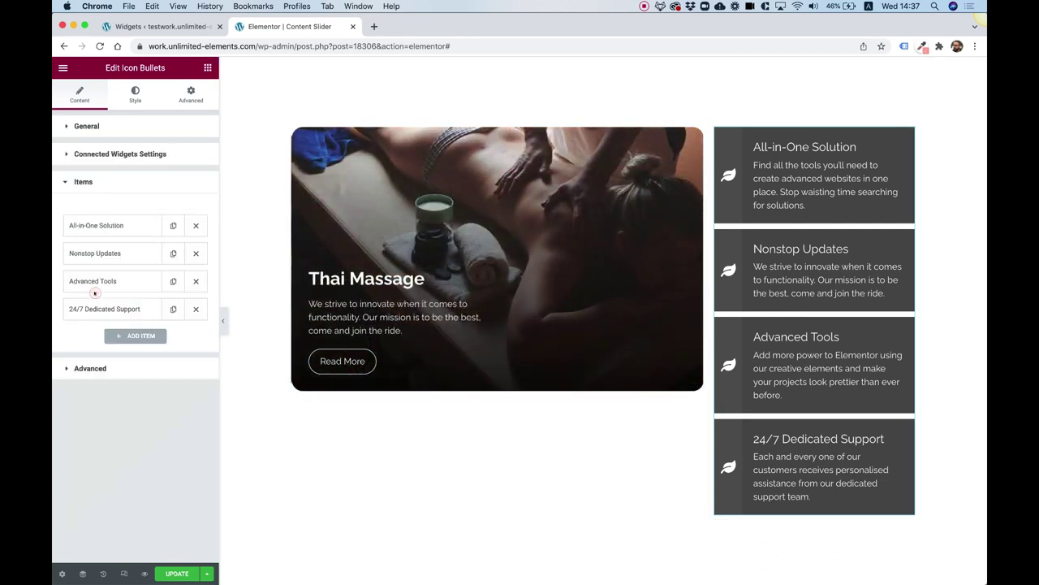
Step: Retitle the first bullet item Reflexology and delete its description
click(104, 223)
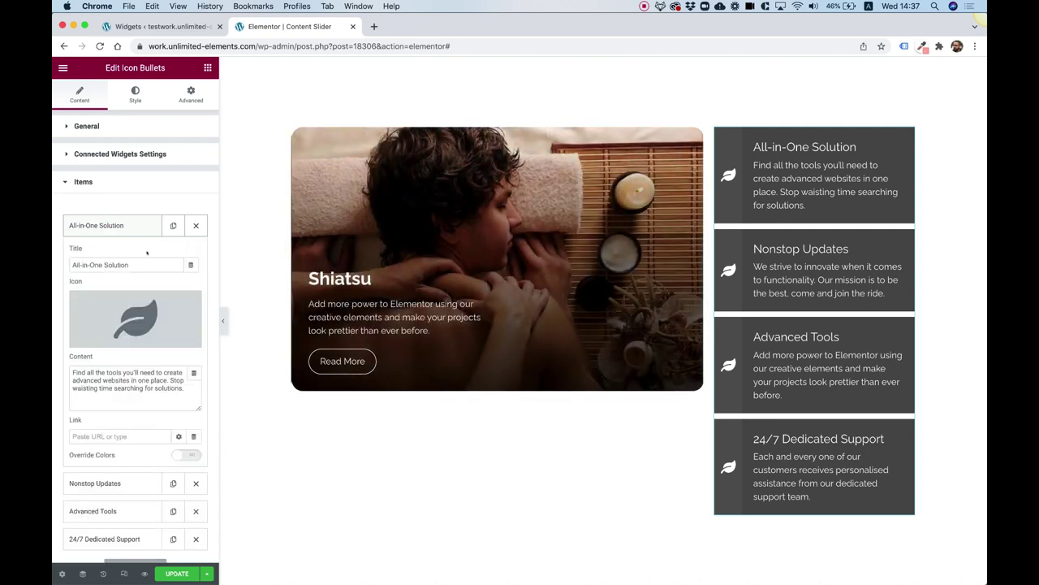
triple_click(107, 265)
text(Re)
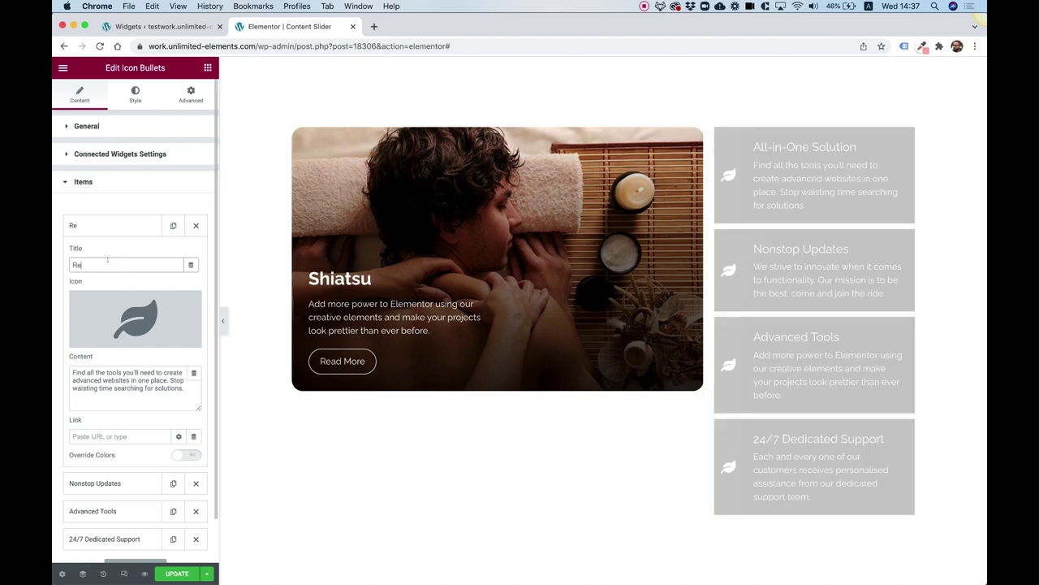
text(flexolog)
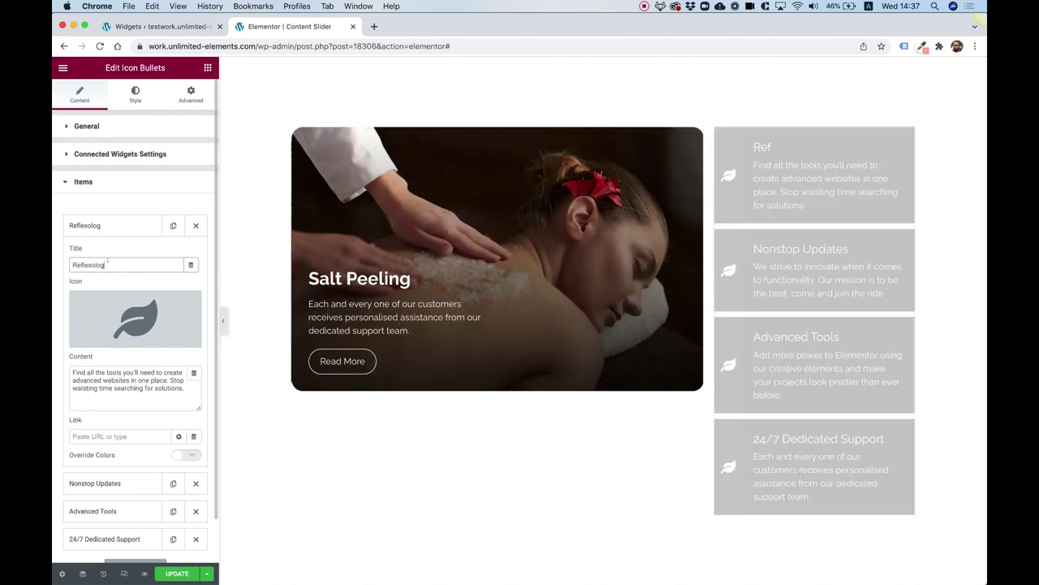
text(y)
triple_click(143, 389)
key(BackSpace)
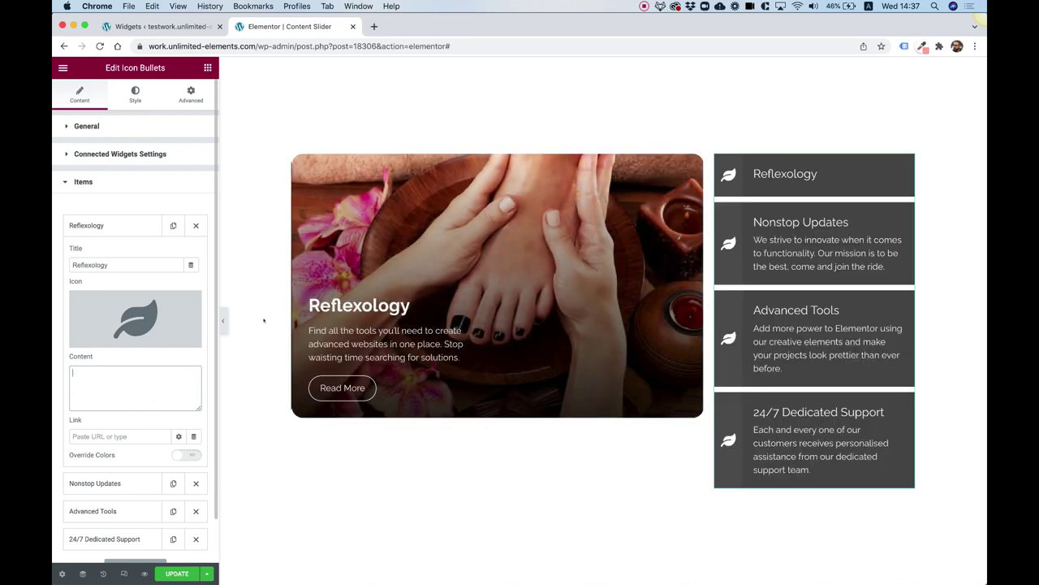
Step: Upload icon-1 to icon-4 SVGs and use the bottle-and-flower icon for Reflexology
click(164, 335)
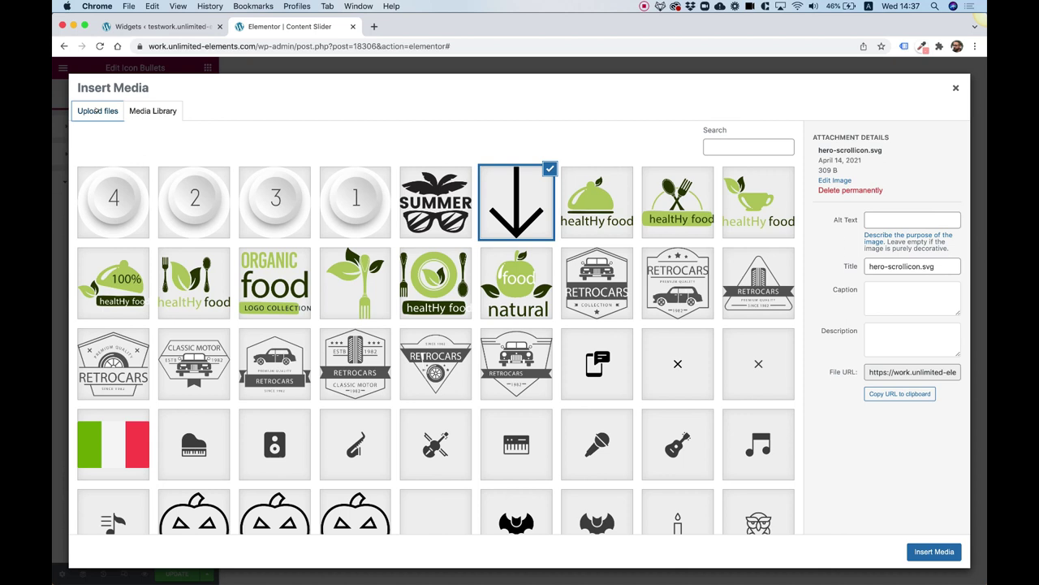
click(97, 110)
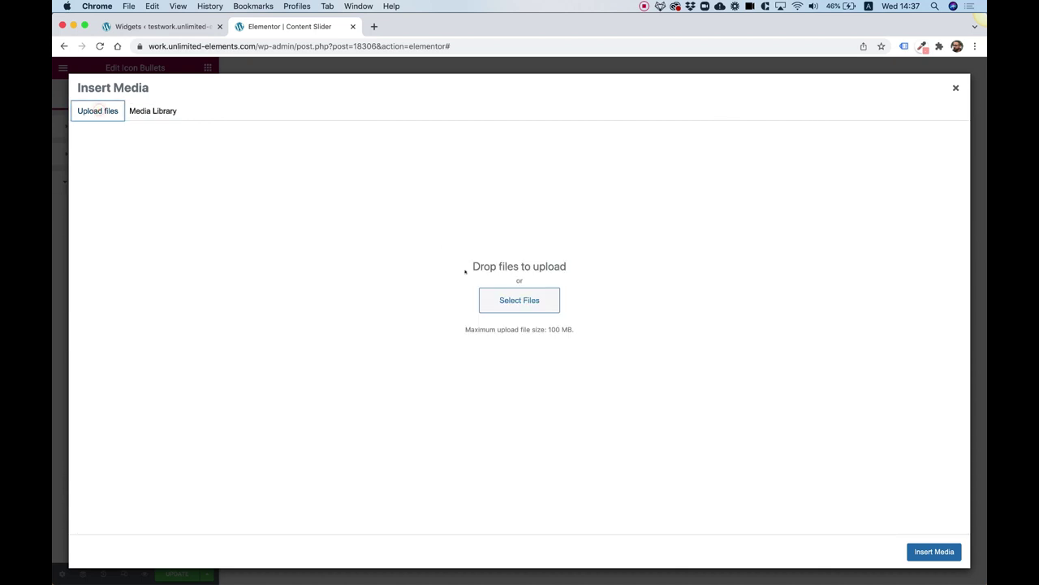
click(501, 298)
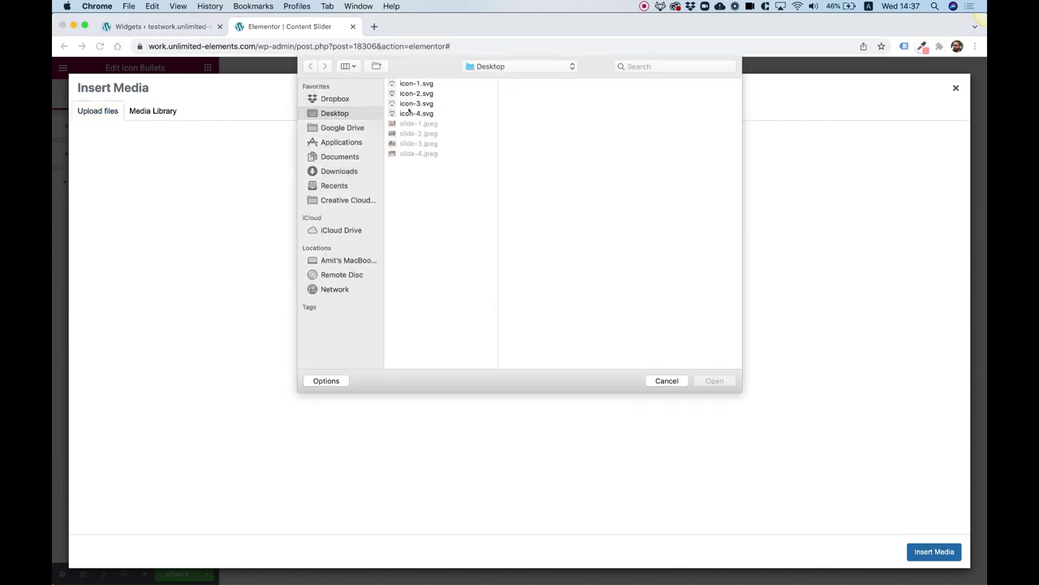
click(409, 111)
shift+click(408, 84)
key(Return)
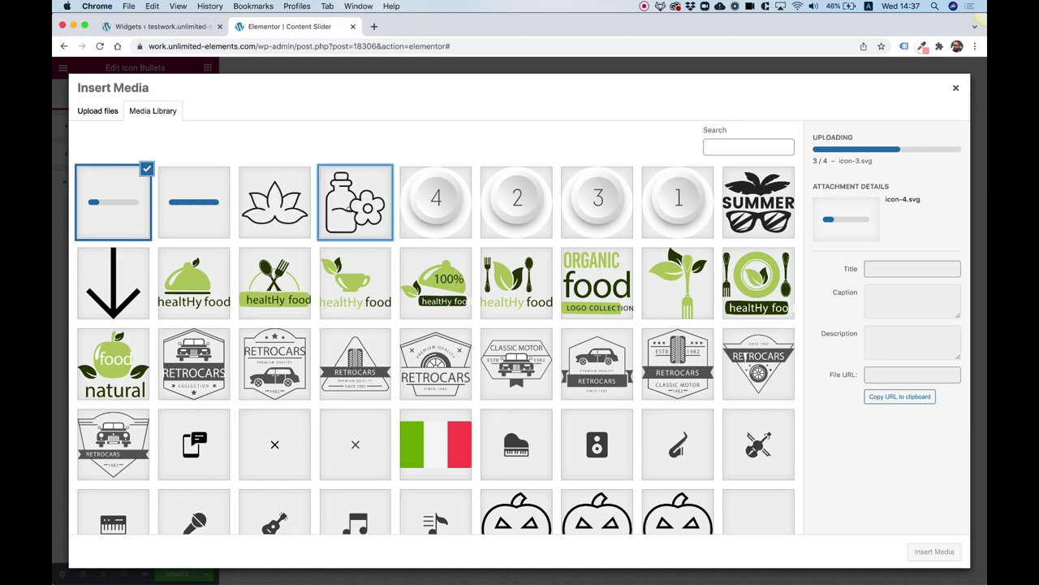
click(940, 551)
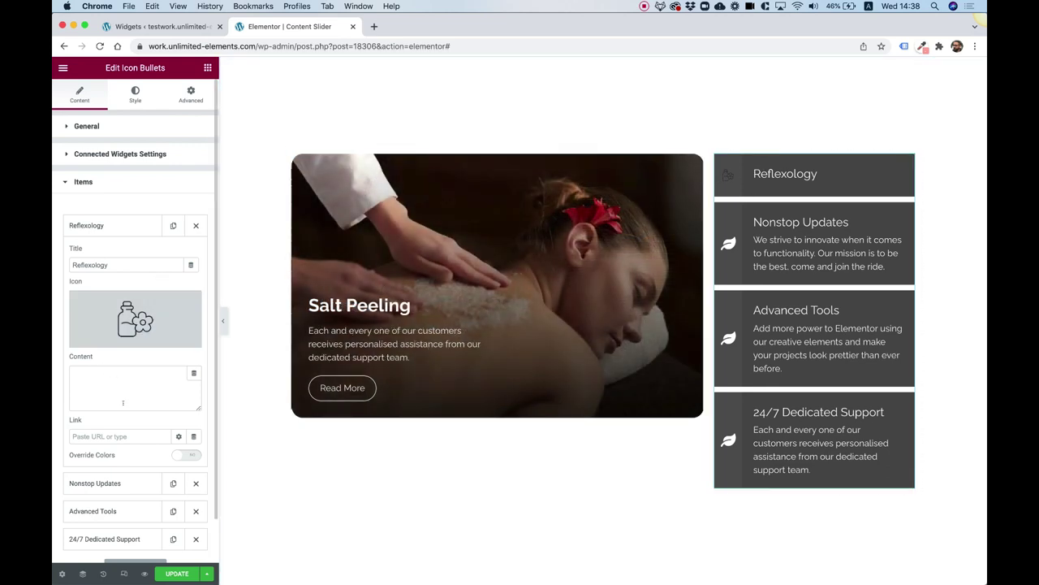
click(104, 225)
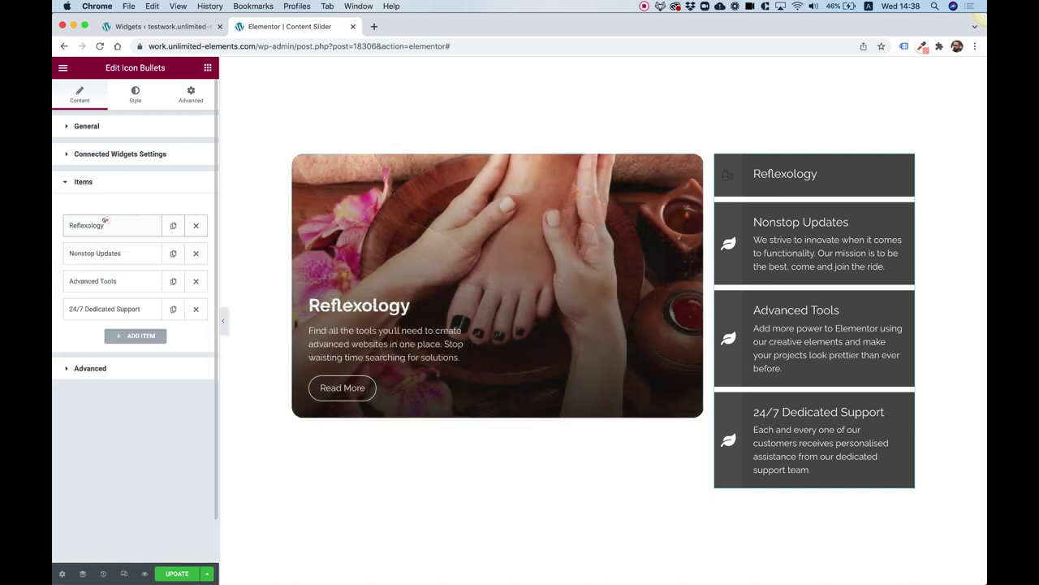
Step: Rename the second item Thai Massage, give it the lotus icon, and clear its description
click(100, 253)
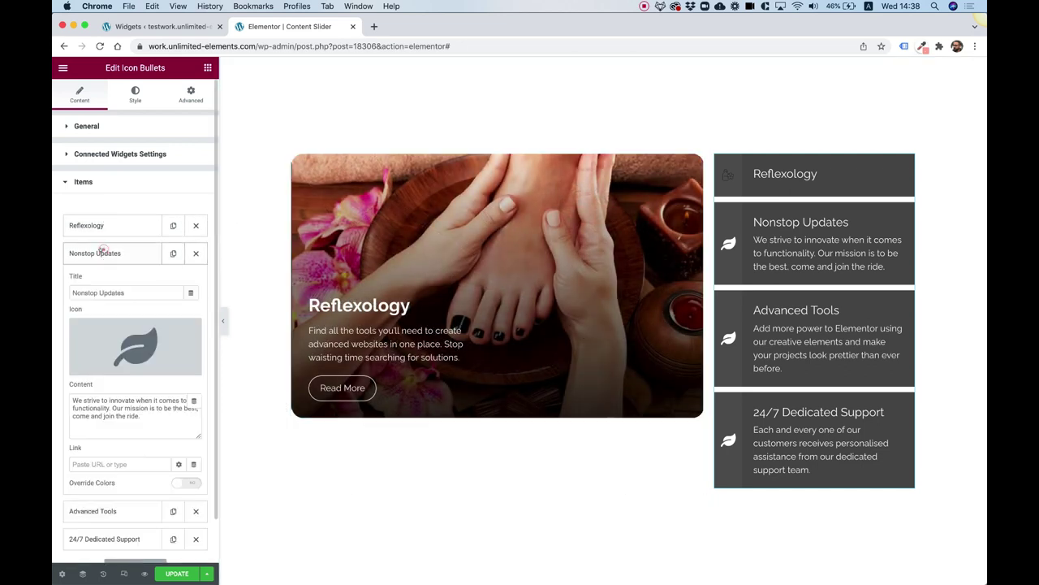
triple_click(130, 291)
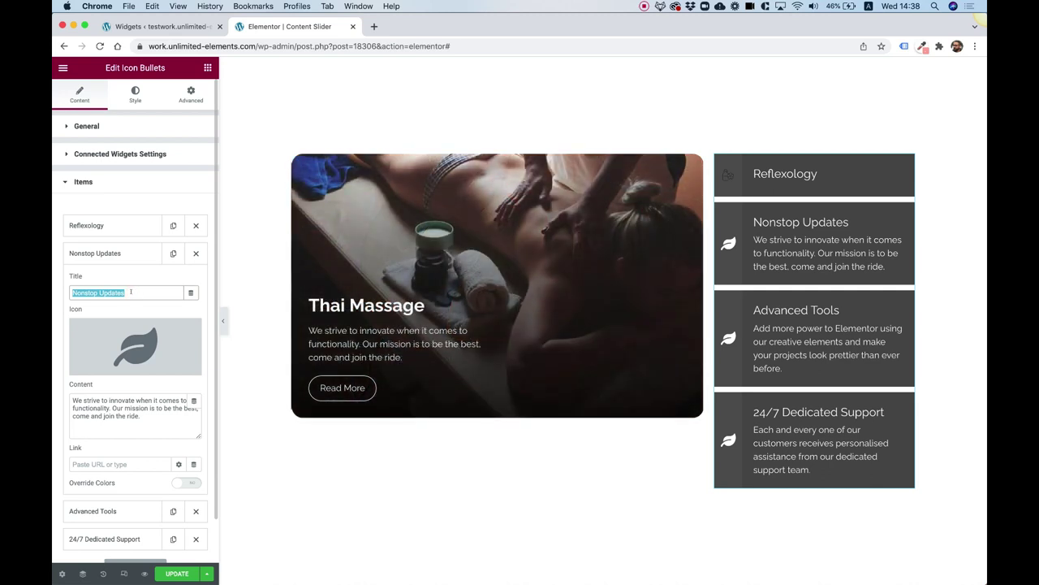
text(Th)
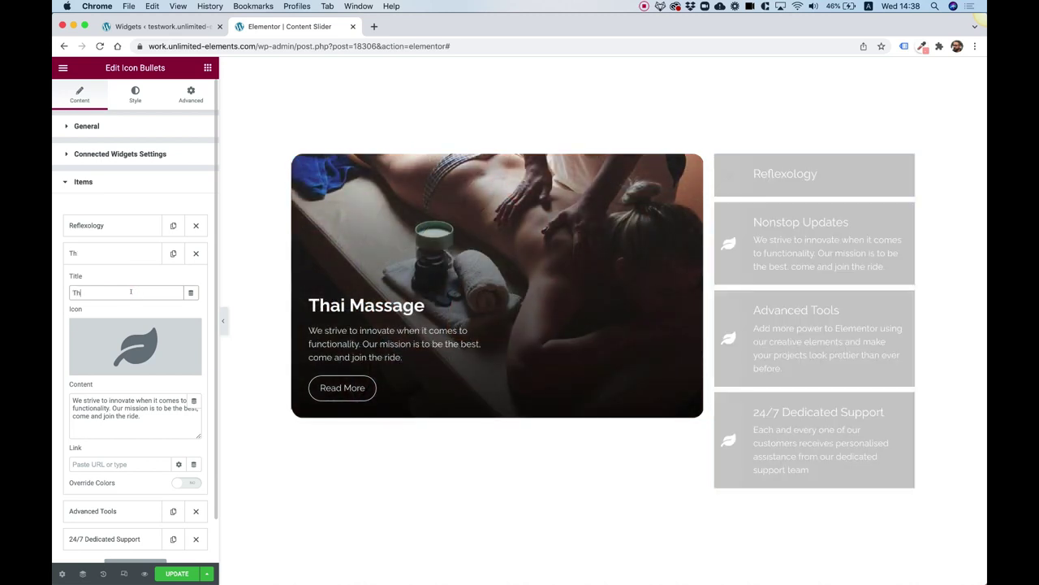
text(ha Massage)
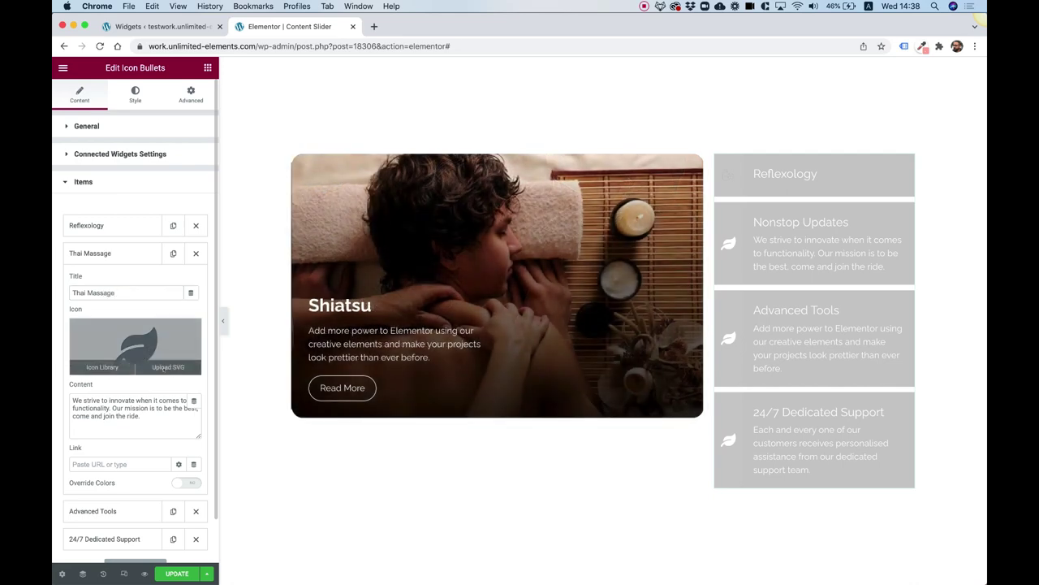
click(163, 368)
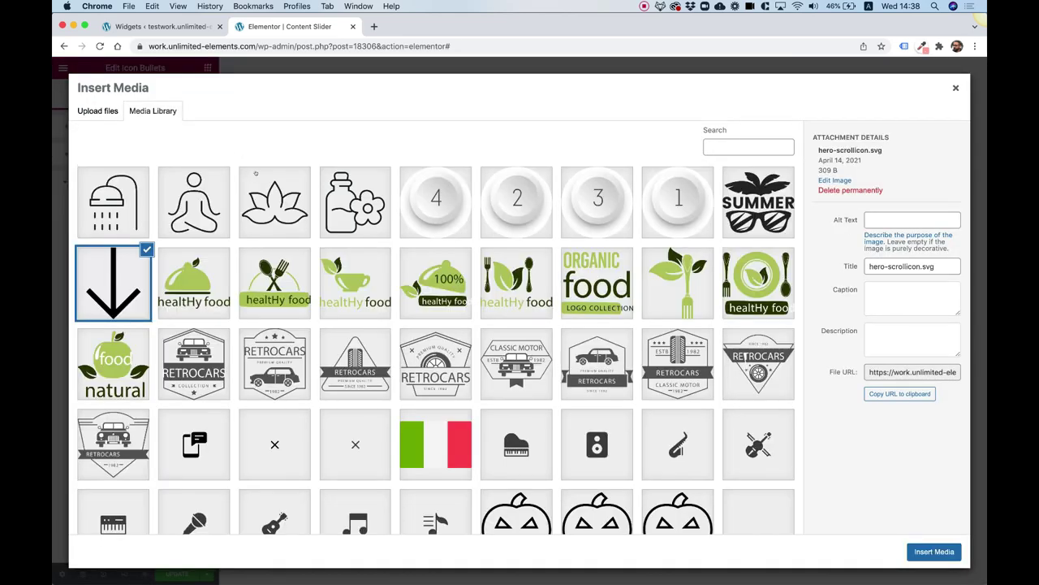
click(258, 175)
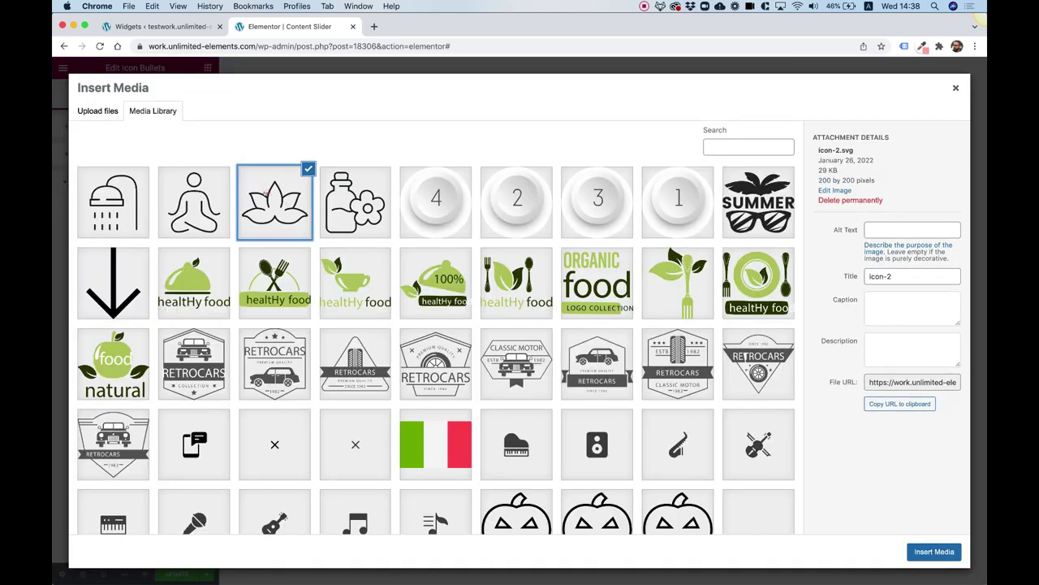
click(934, 551)
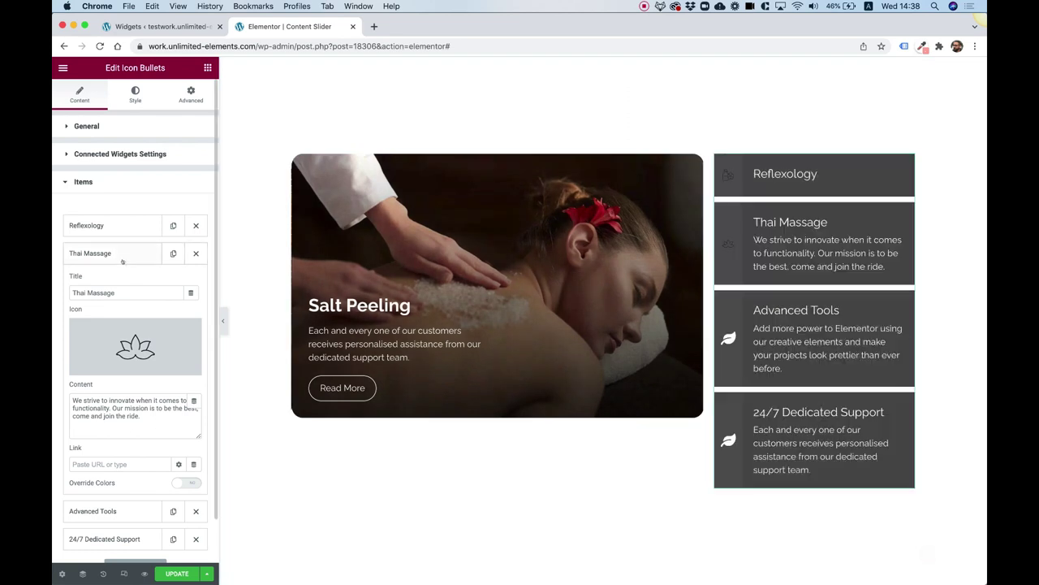
click(109, 253)
click(109, 254)
click(127, 401)
key(ctrl+a)
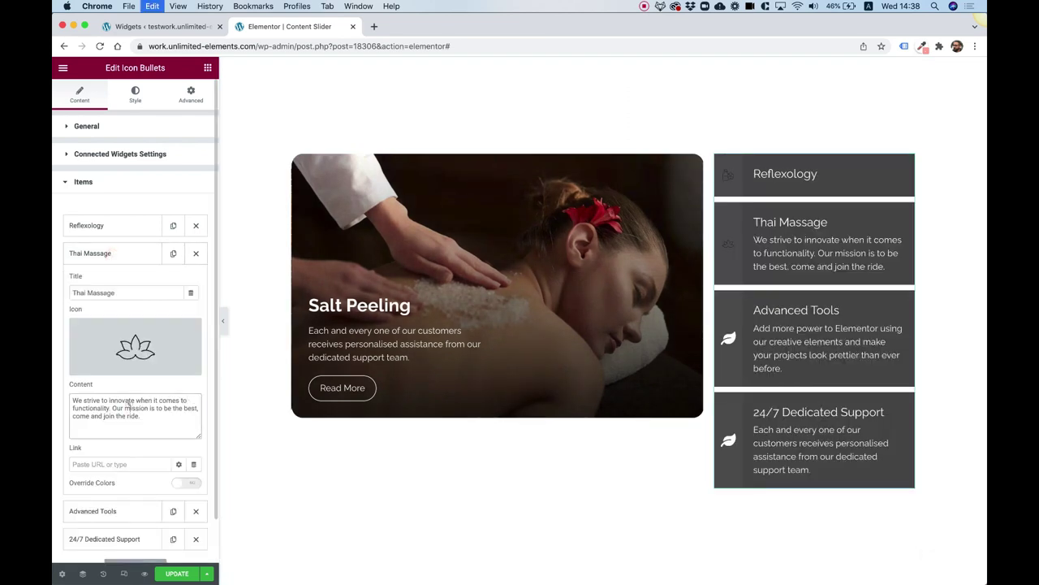
key(BackSpace)
Step: Rename the third item Shiatsu with the yoga figure icon and no description
click(109, 253)
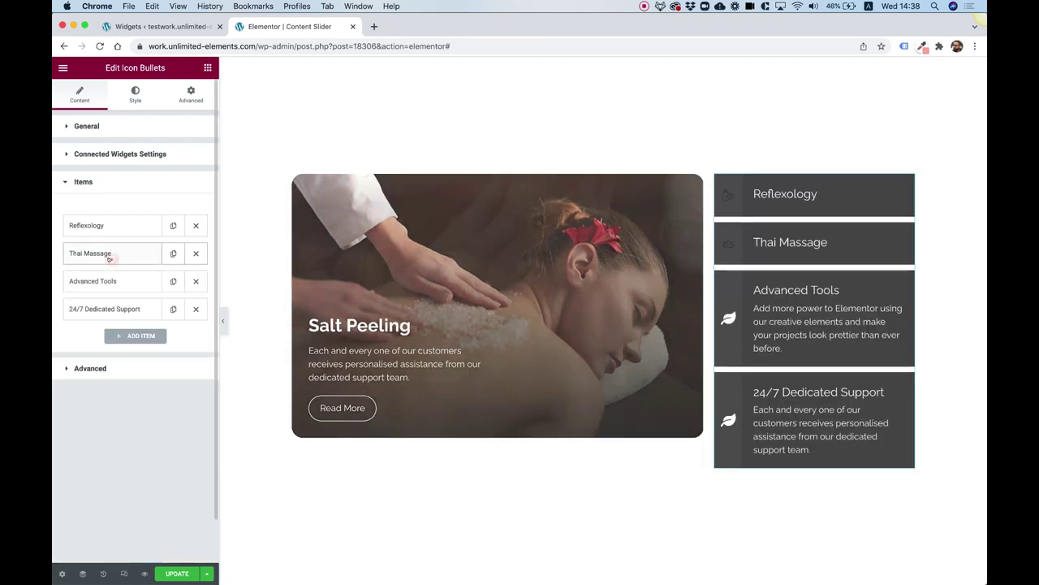
click(102, 281)
triple_click(135, 320)
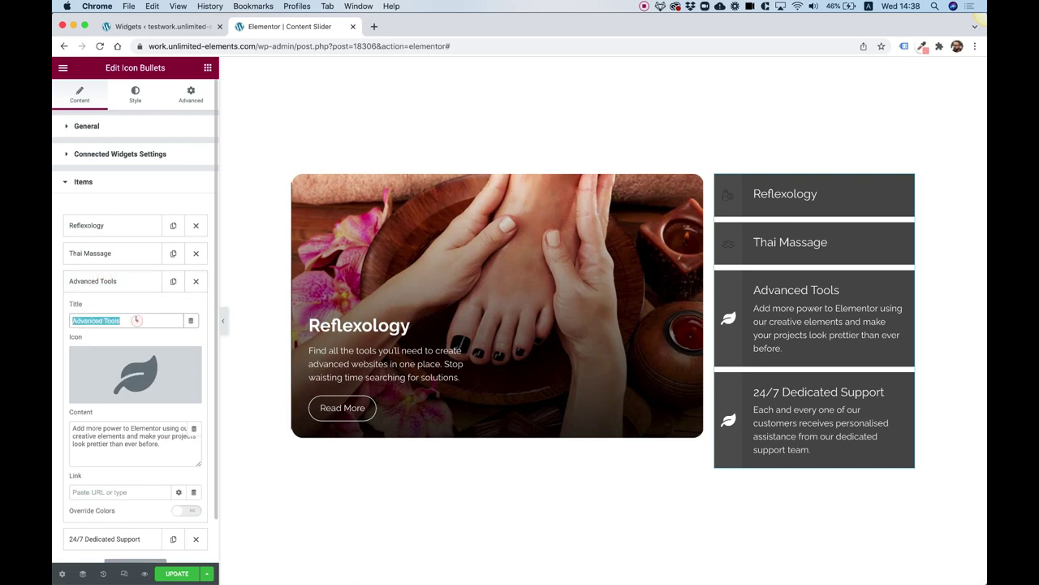
text(Shiat)
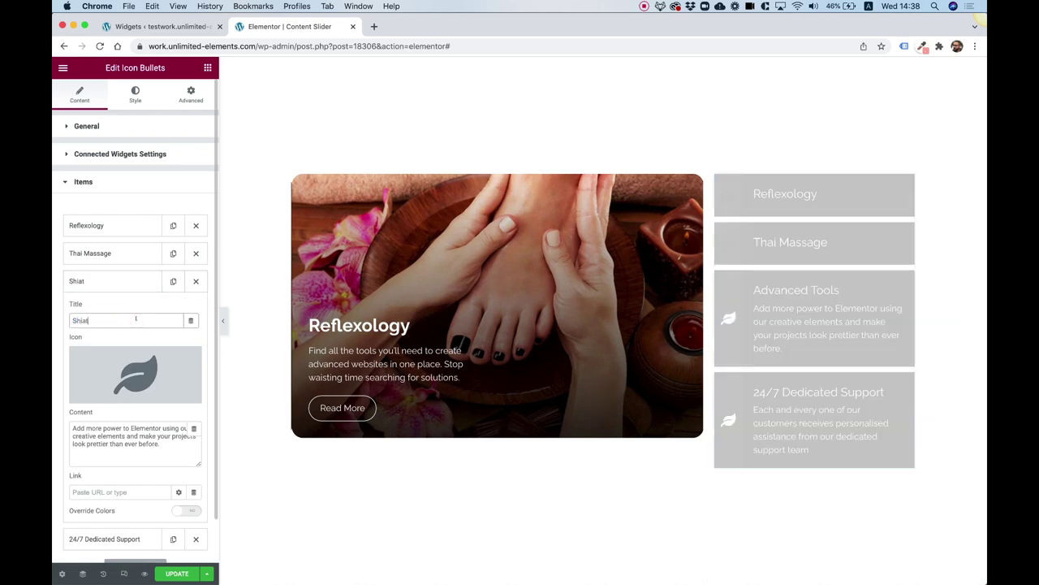
text(su)
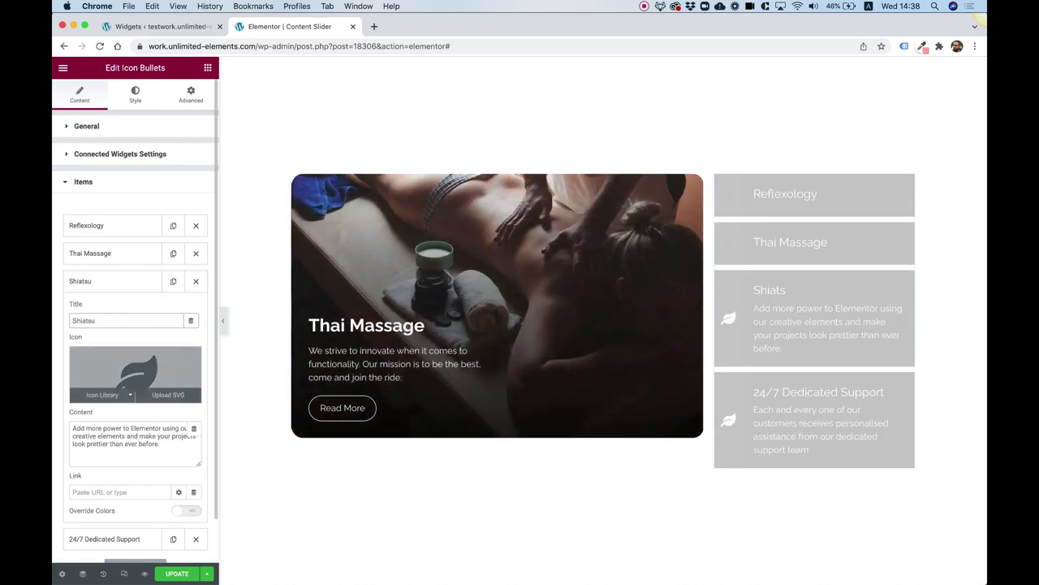
click(167, 394)
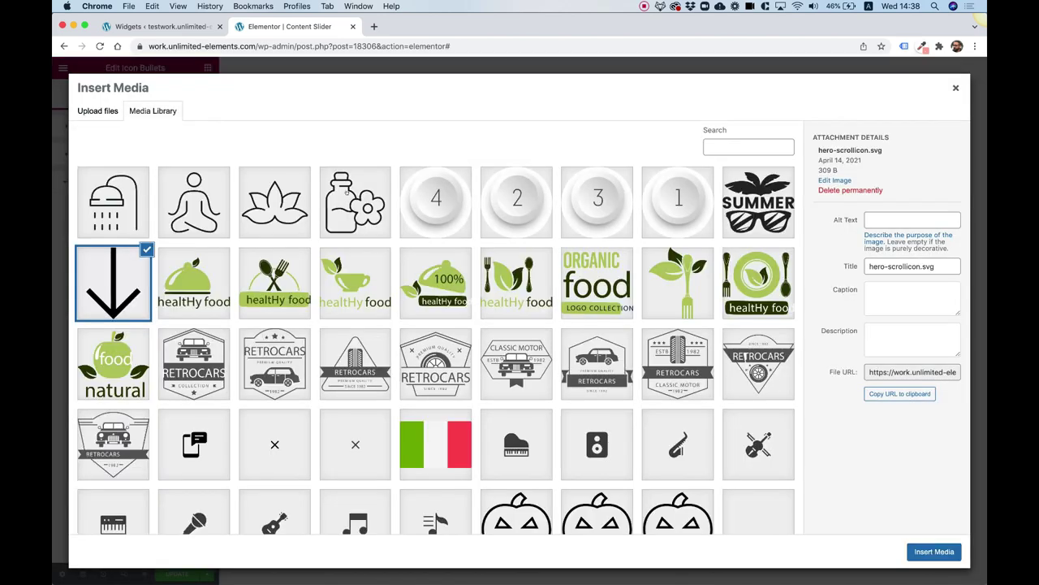
click(174, 213)
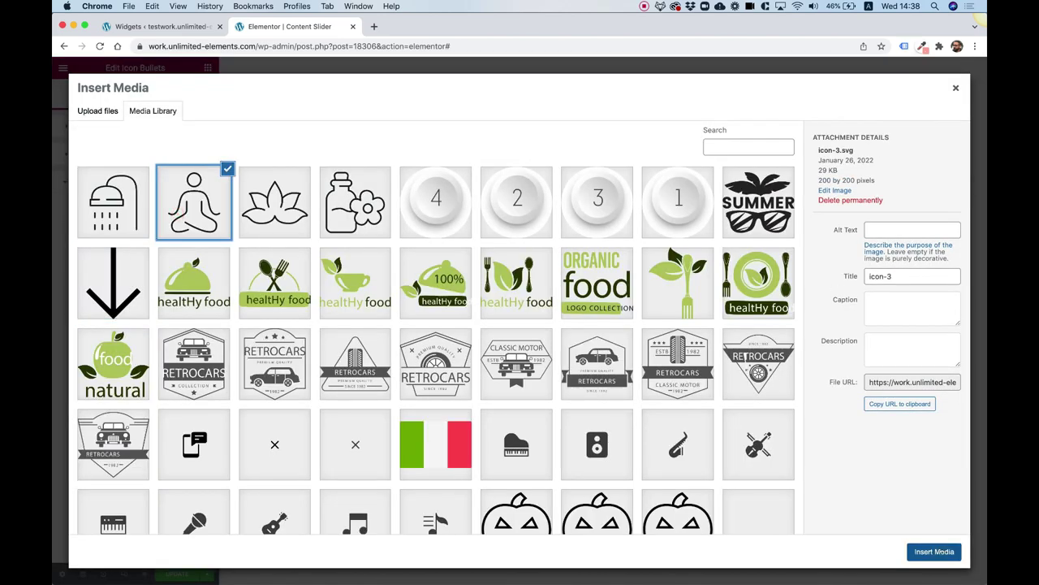
click(934, 552)
key(ctrl+a)
key(BackSpace)
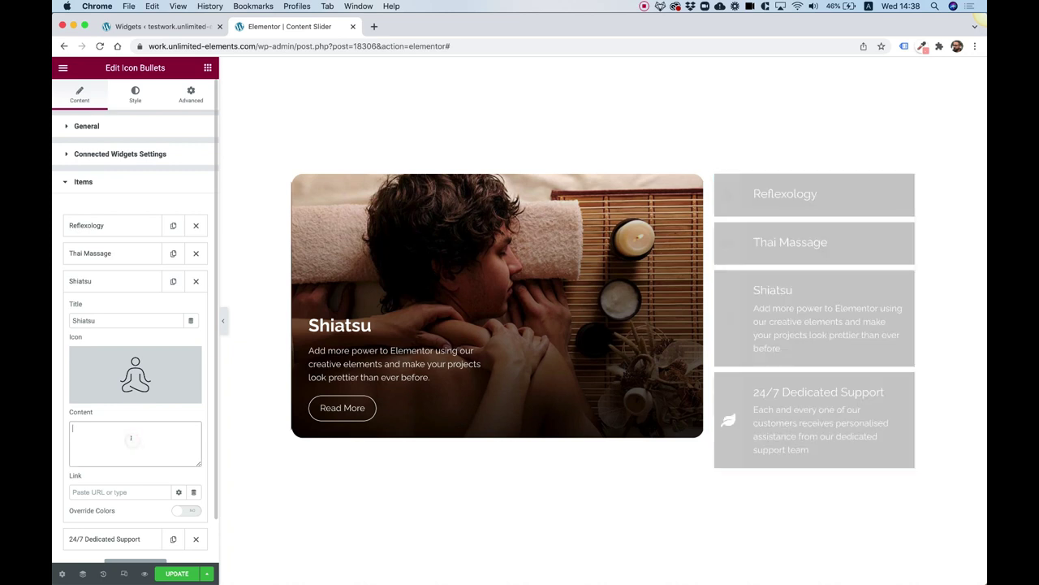
click(94, 282)
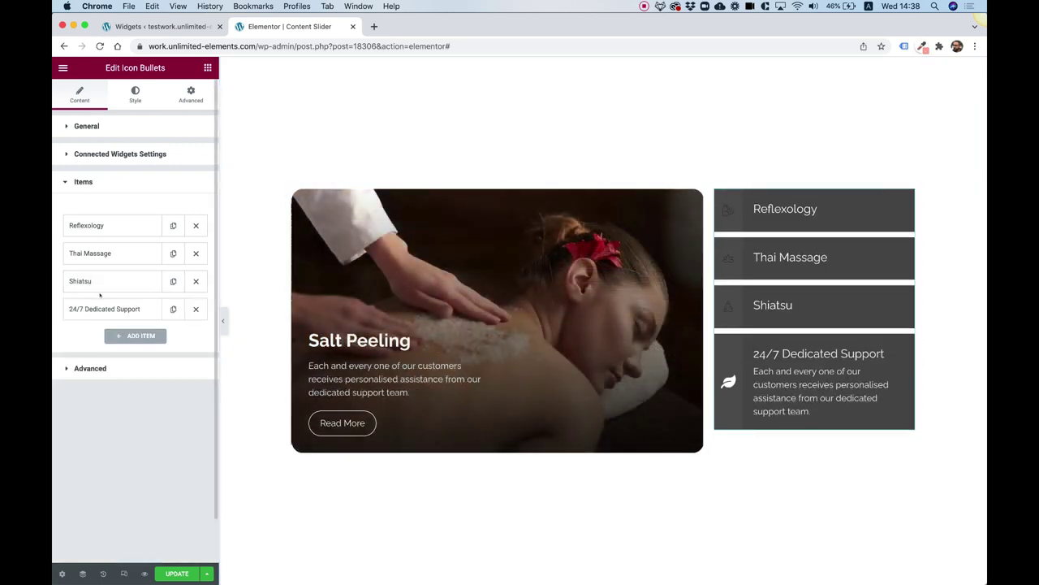
Step: Rename the fourth item Salt Peeling with the shower icon and no description
click(101, 309)
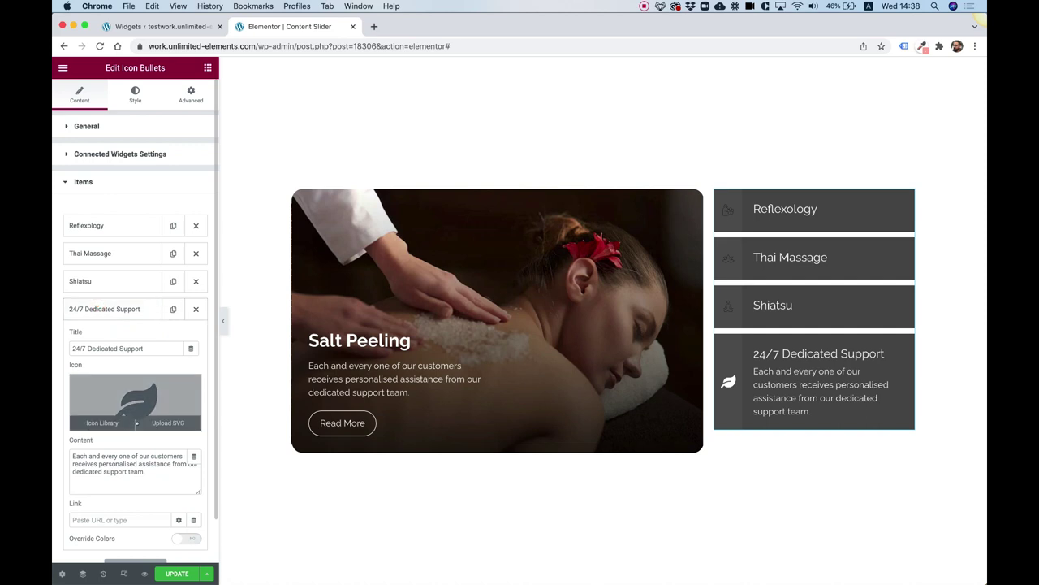
drag(71, 455, 147, 472)
key(BackSpace)
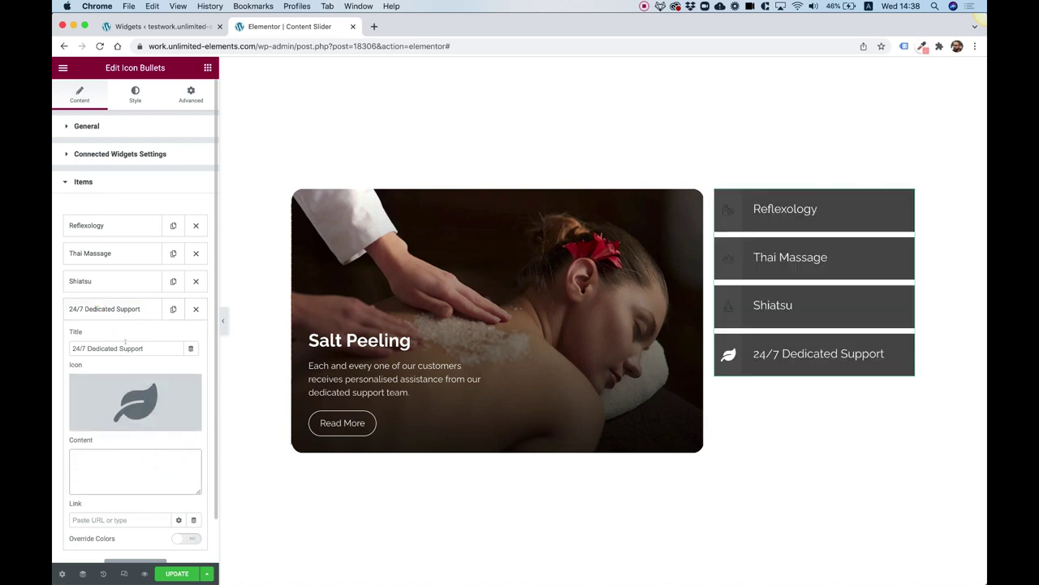
triple_click(125, 345)
text(Salt)
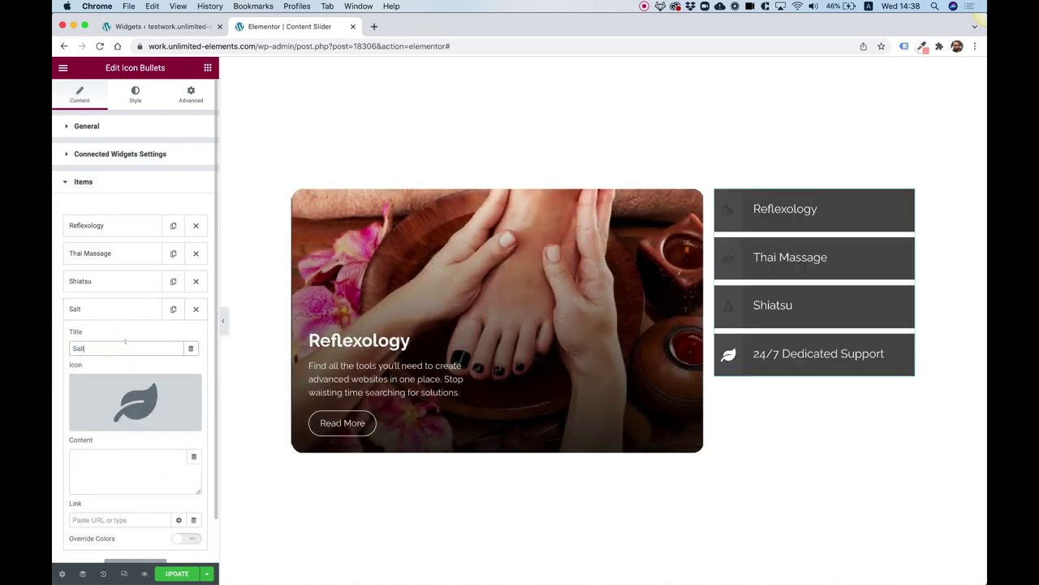
text( Peeling)
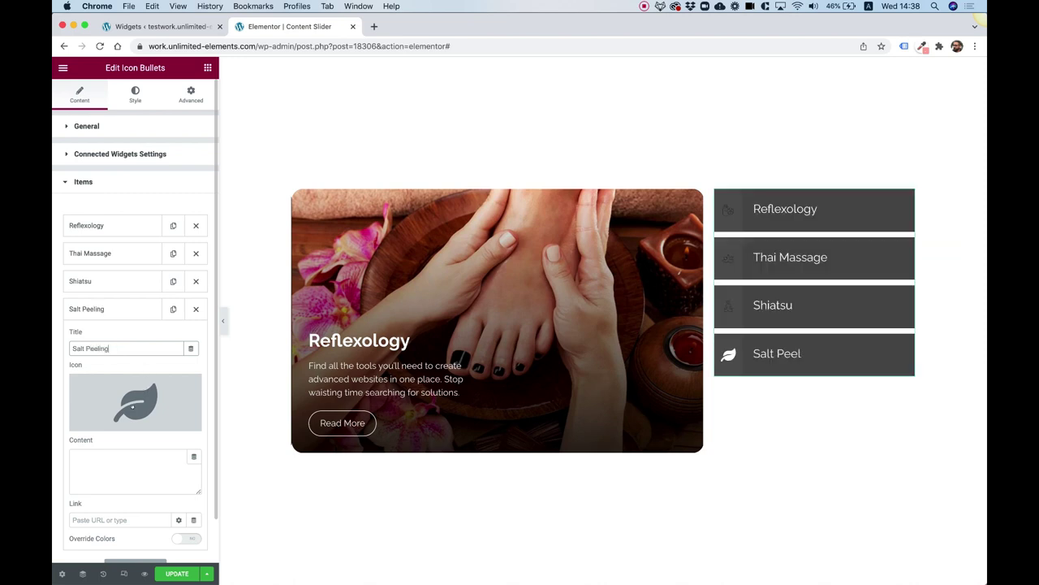
click(166, 423)
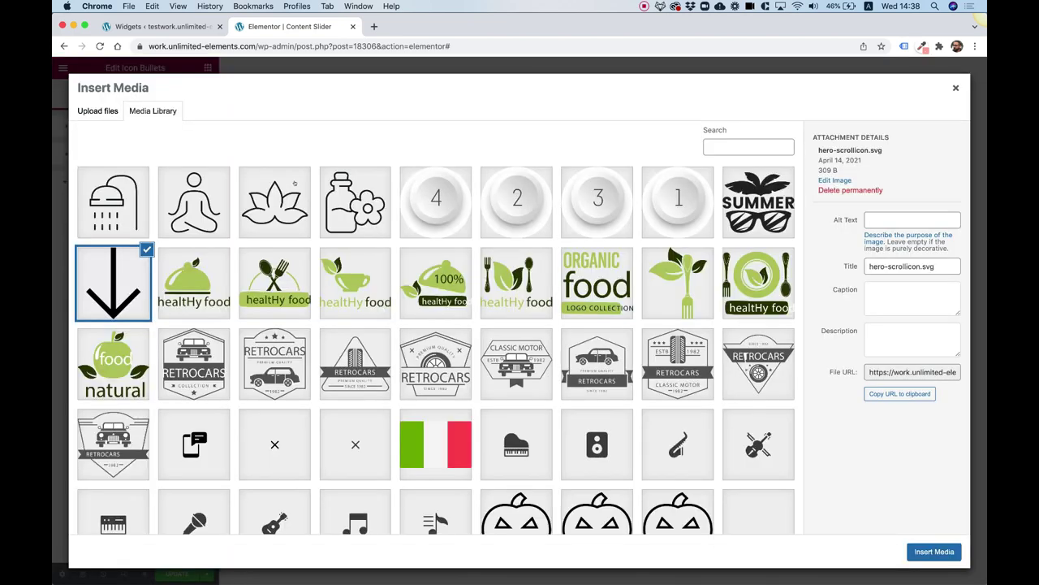
click(127, 210)
click(932, 553)
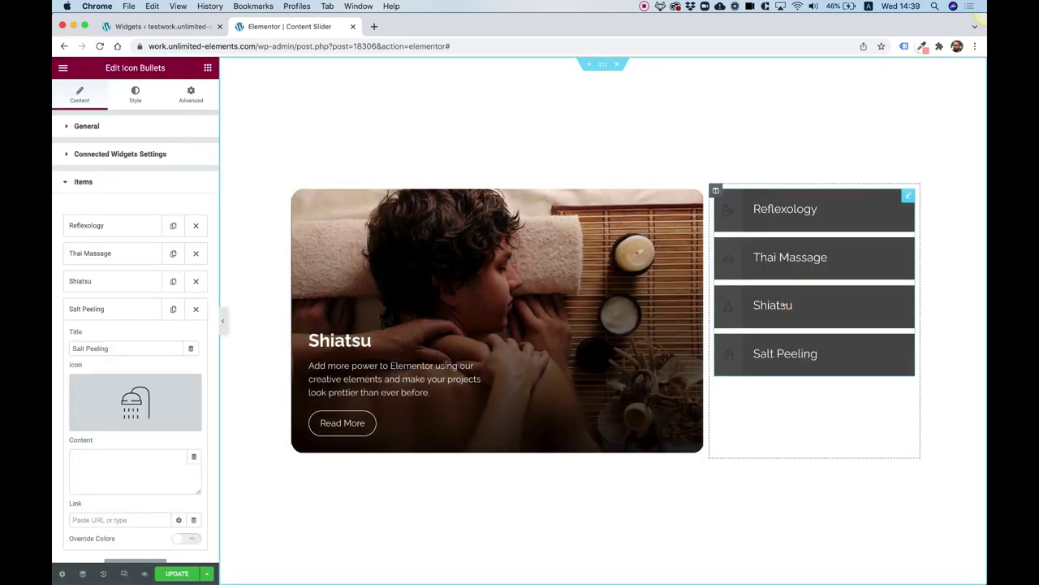
click(666, 285)
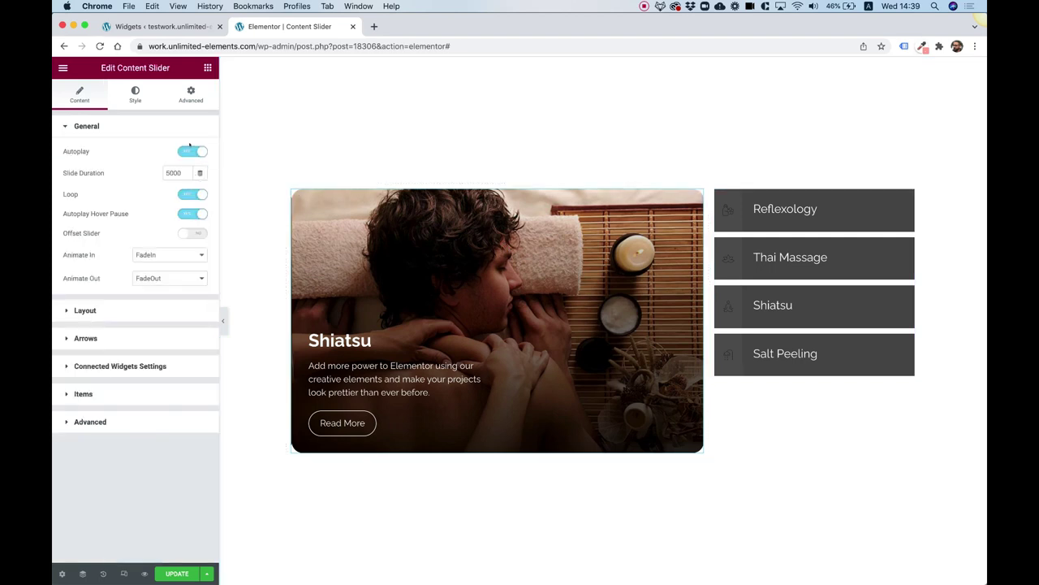
Step: Switch off the Content Slider's autoplay and reselect the Icon Bullets list
click(189, 151)
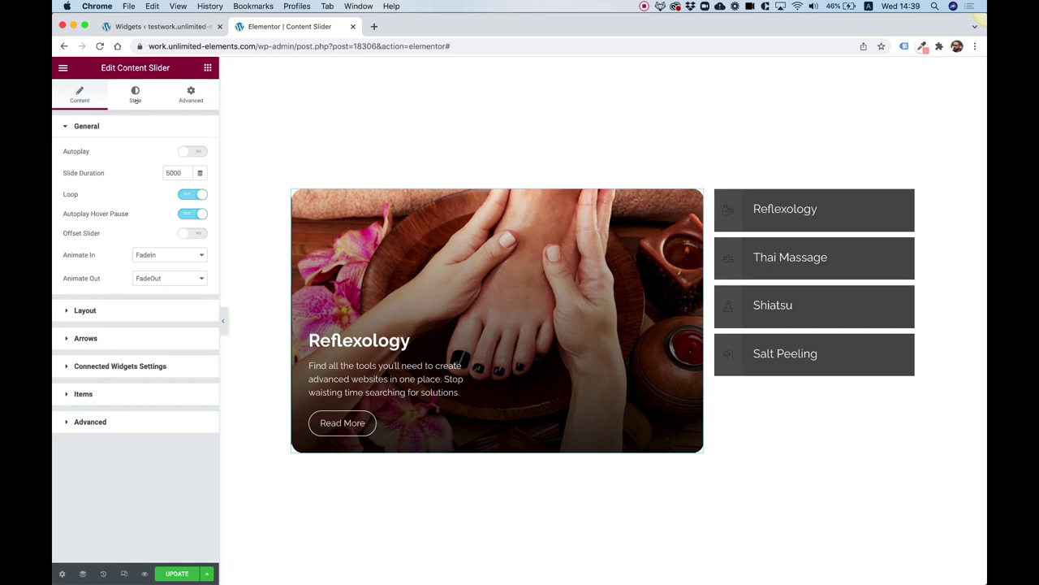
click(842, 216)
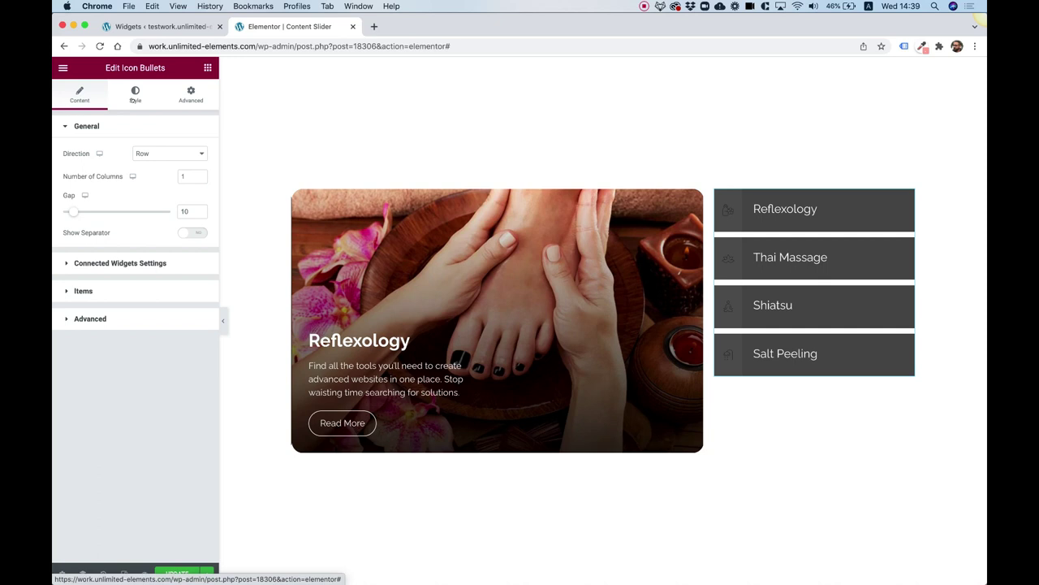
Step: Clear the Icon Bullets item background colour
click(136, 98)
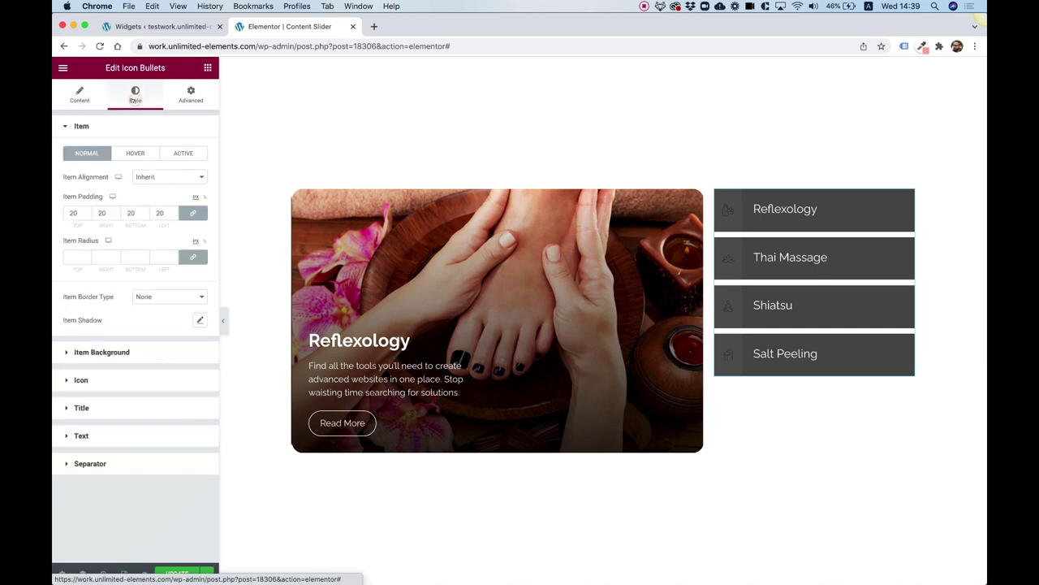
click(127, 351)
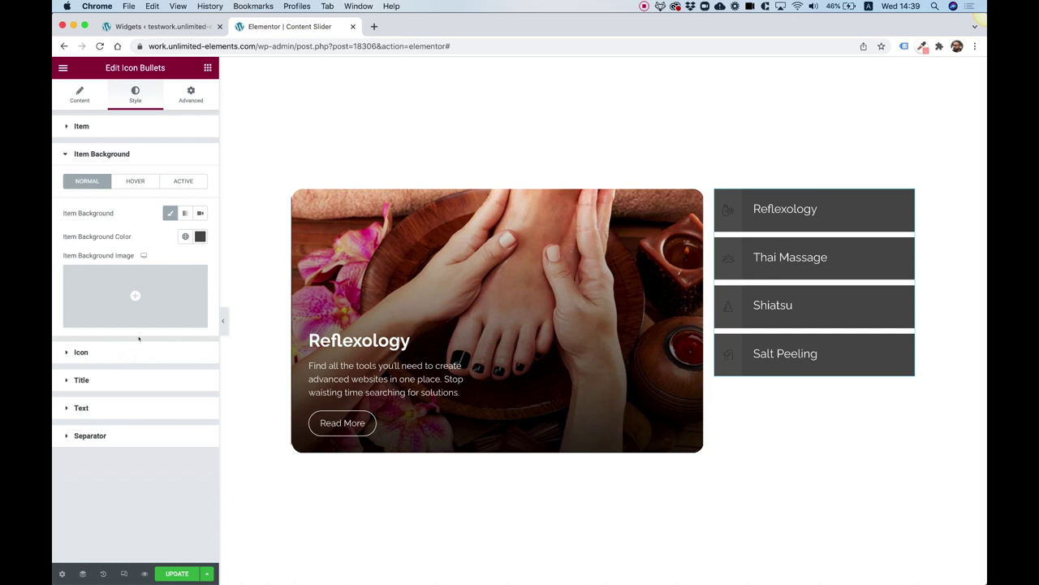
click(186, 236)
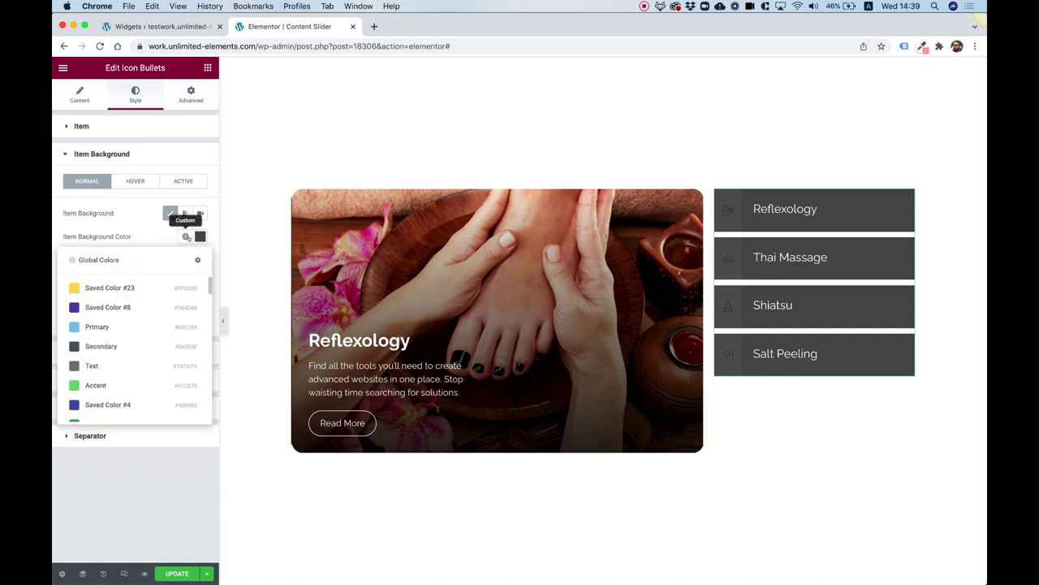
click(200, 236)
click(154, 257)
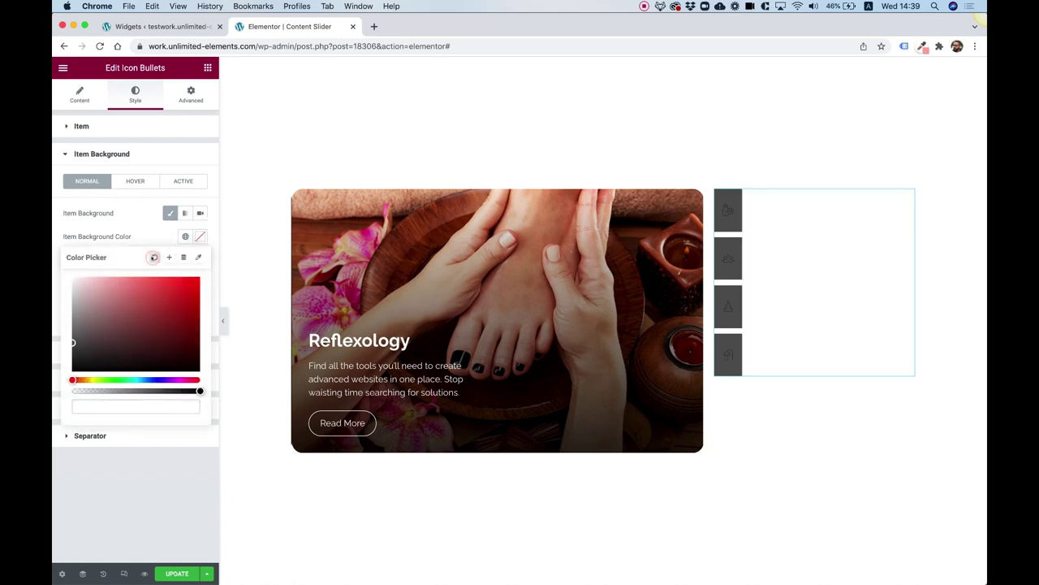
click(117, 230)
Step: Set the bullet title colour to black #000000
click(97, 378)
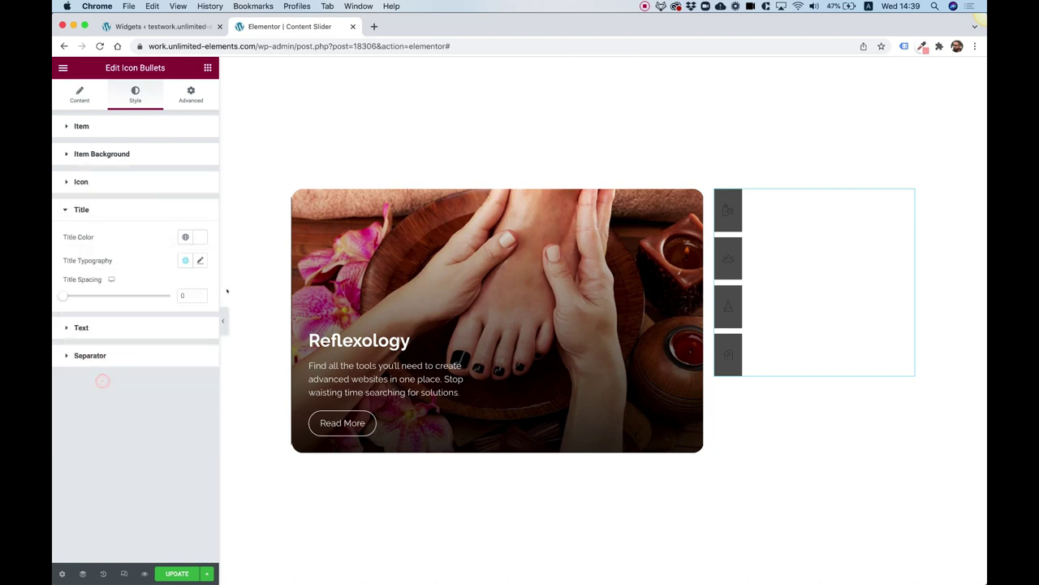
click(199, 237)
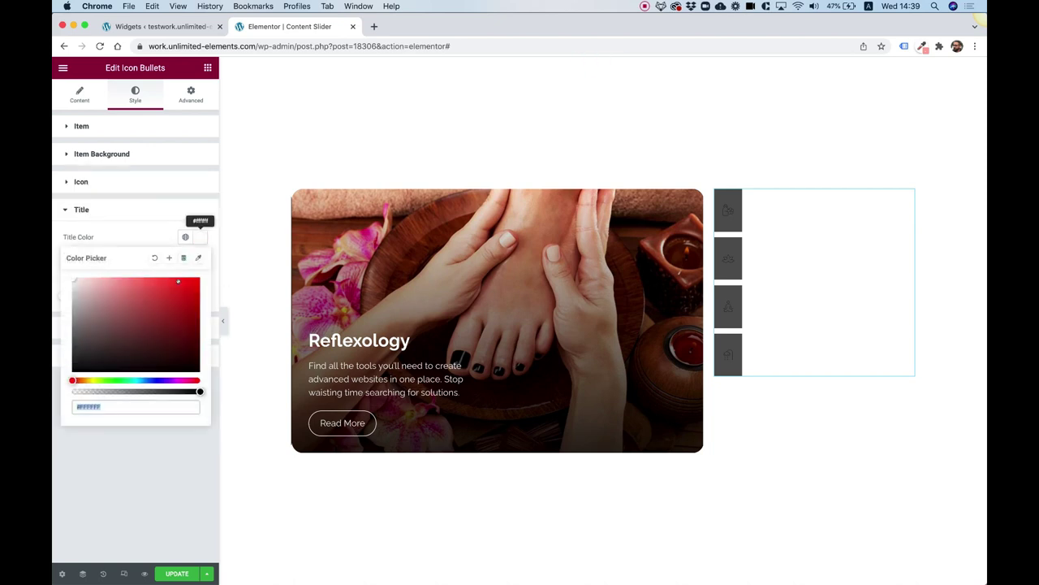
drag(187, 286, 208, 401)
click(163, 235)
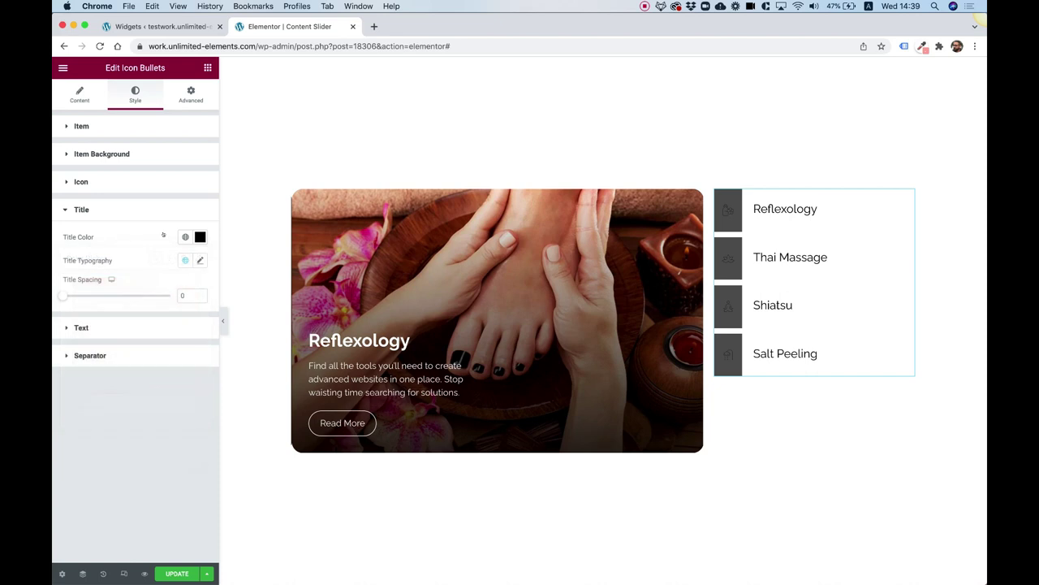
click(96, 182)
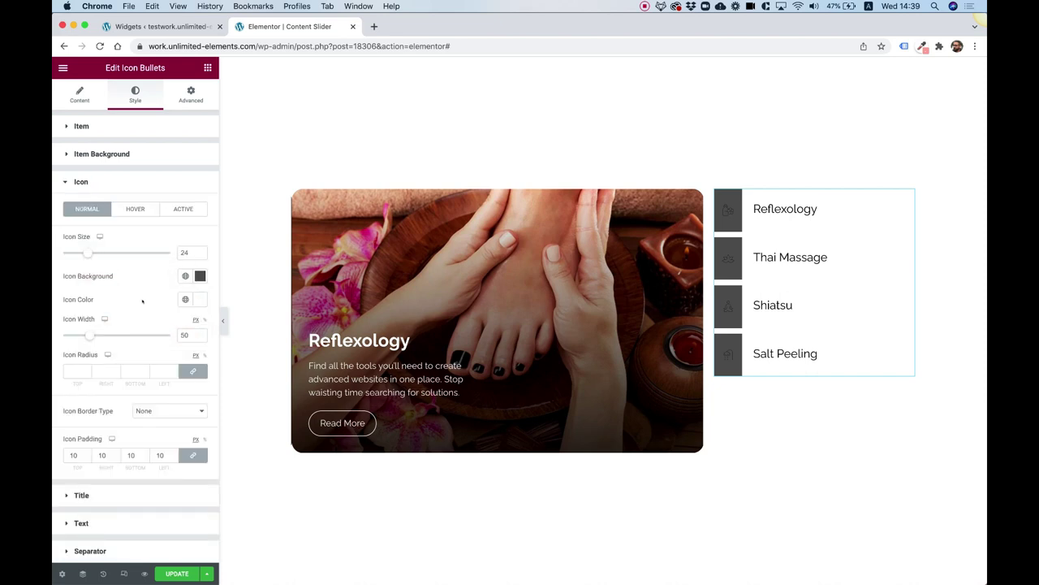
Step: Give the list icons round light pink #FFE3E3 backgrounds at size 38 and width 76, then save
click(68, 373)
text(10990)
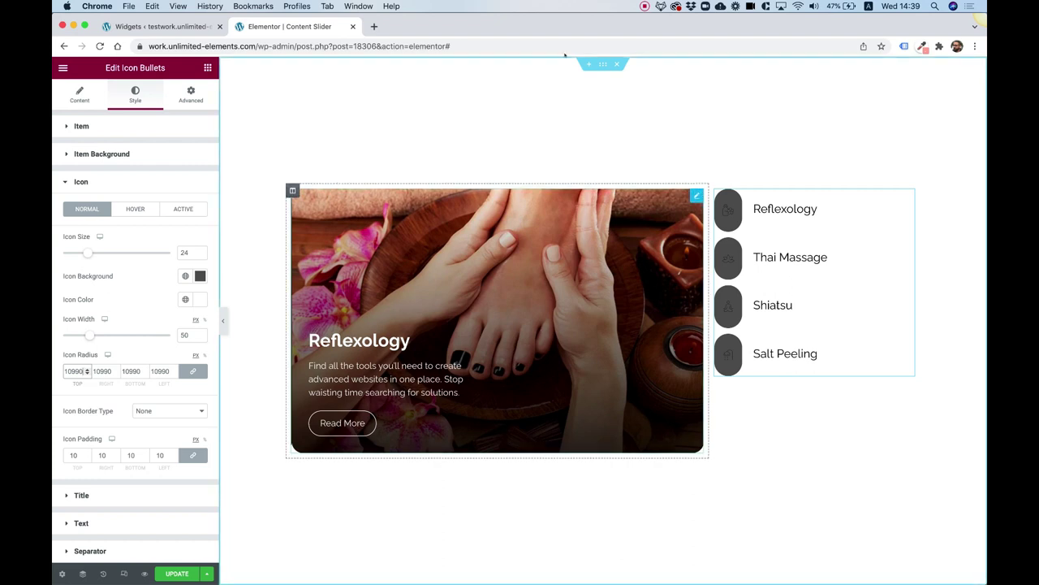
click(200, 277)
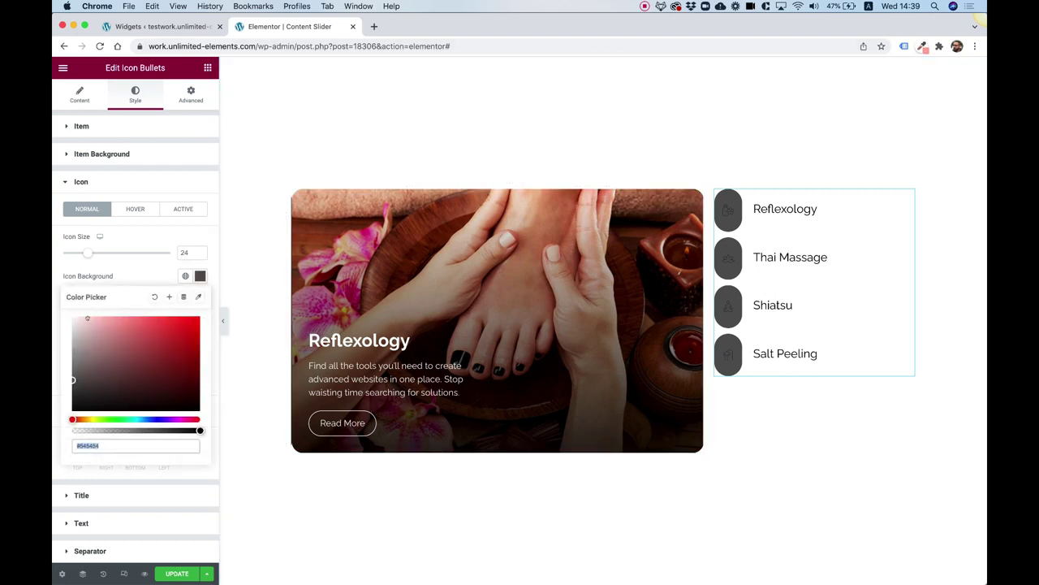
text(#FFE3E3)
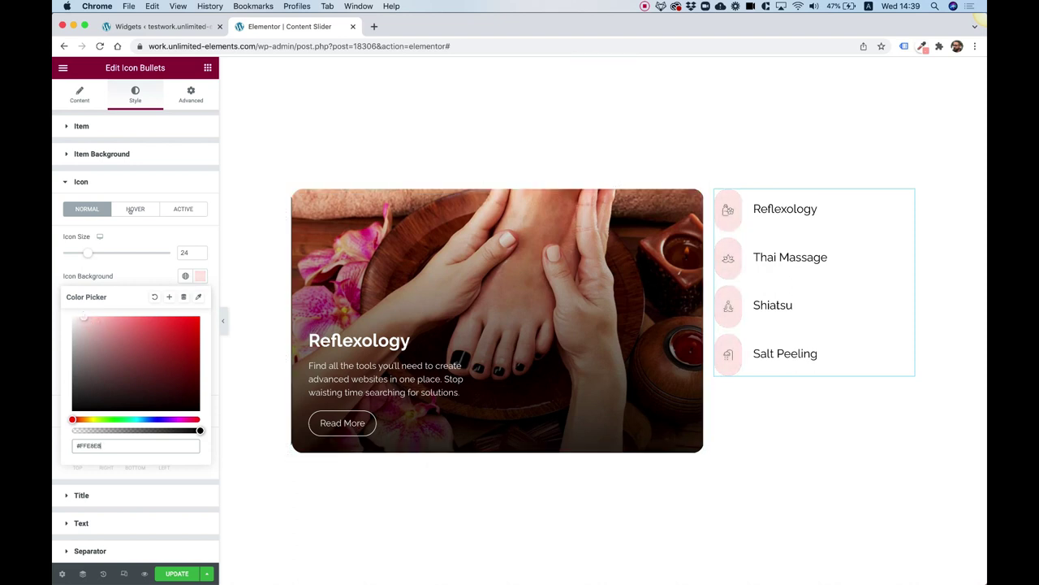
click(111, 241)
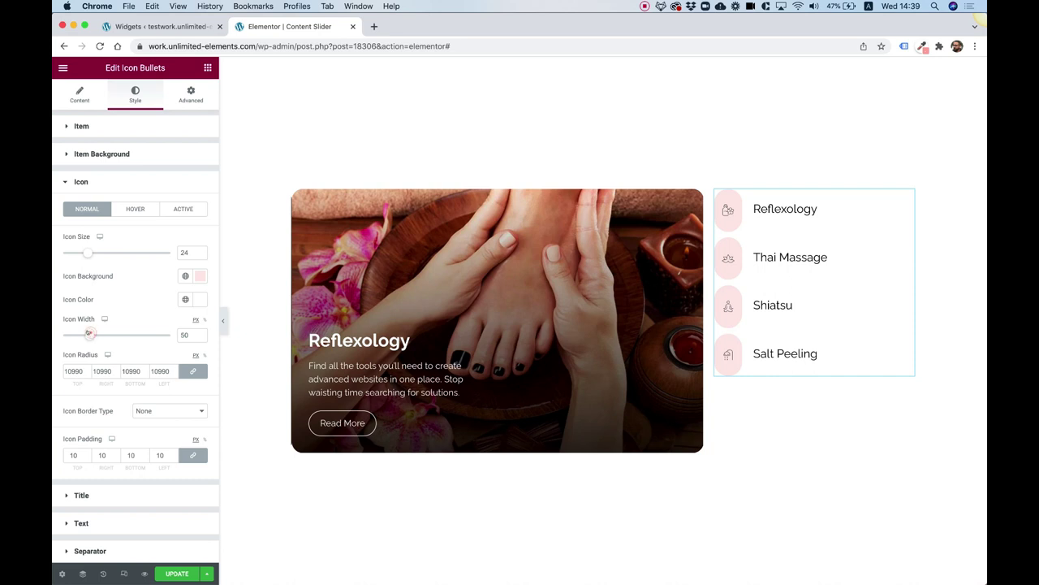
drag(89, 333, 102, 334)
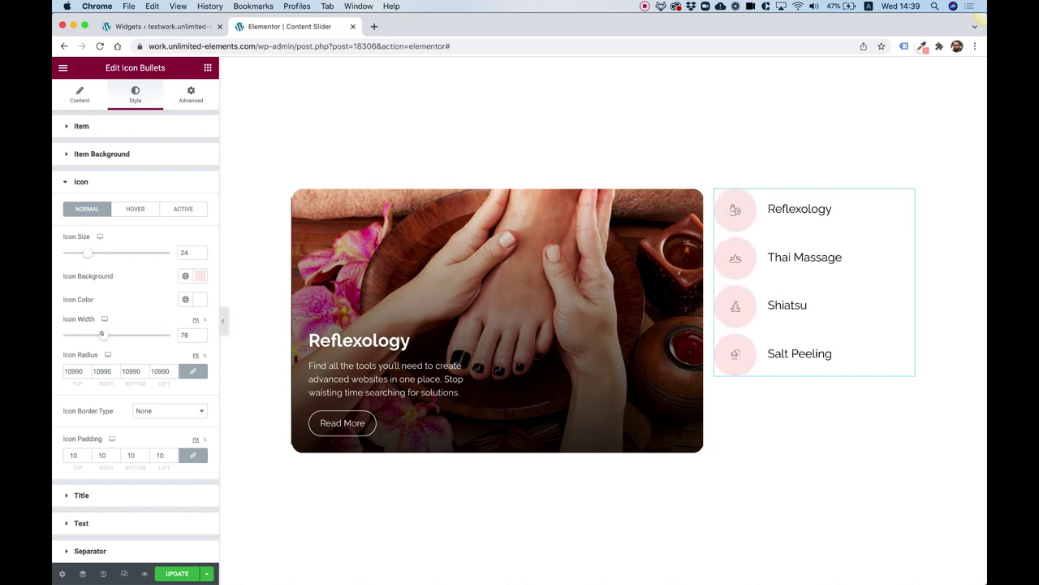
drag(88, 252, 102, 255)
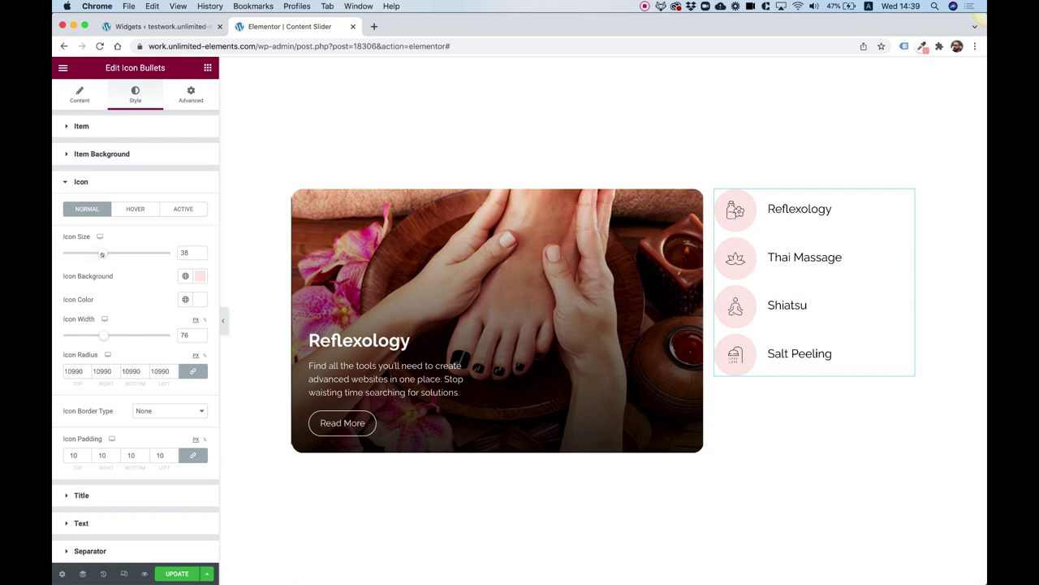
click(175, 573)
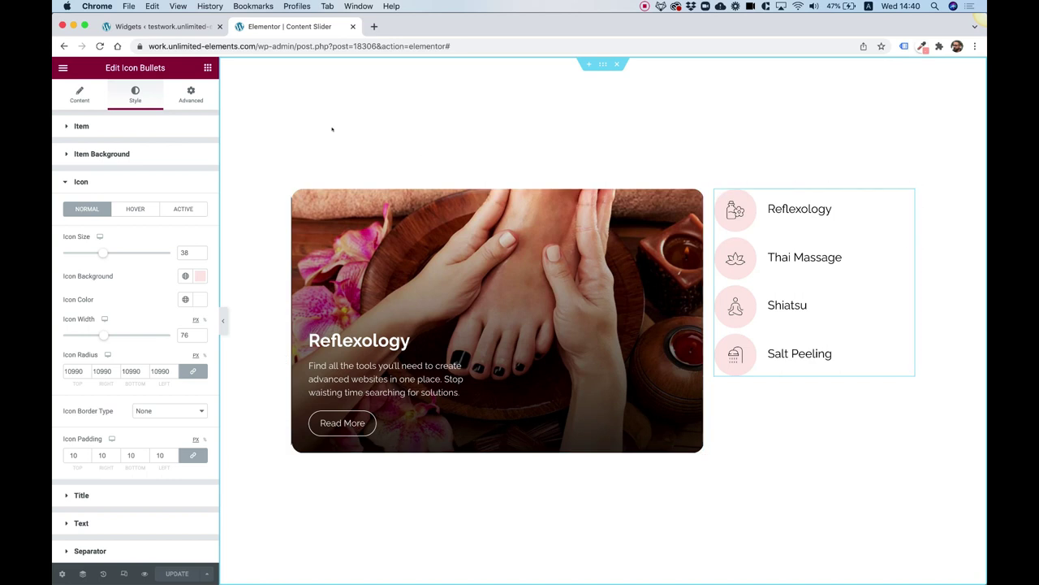
Step: Reload the editor and confirm that choosing Thai Massage in the icon list switches the slider
click(100, 46)
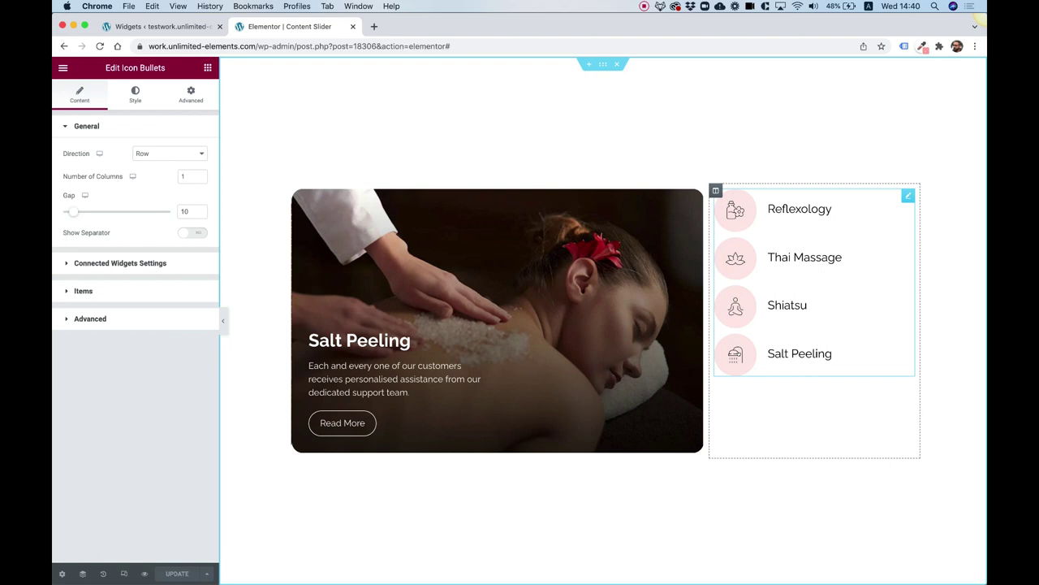
click(778, 296)
click(783, 258)
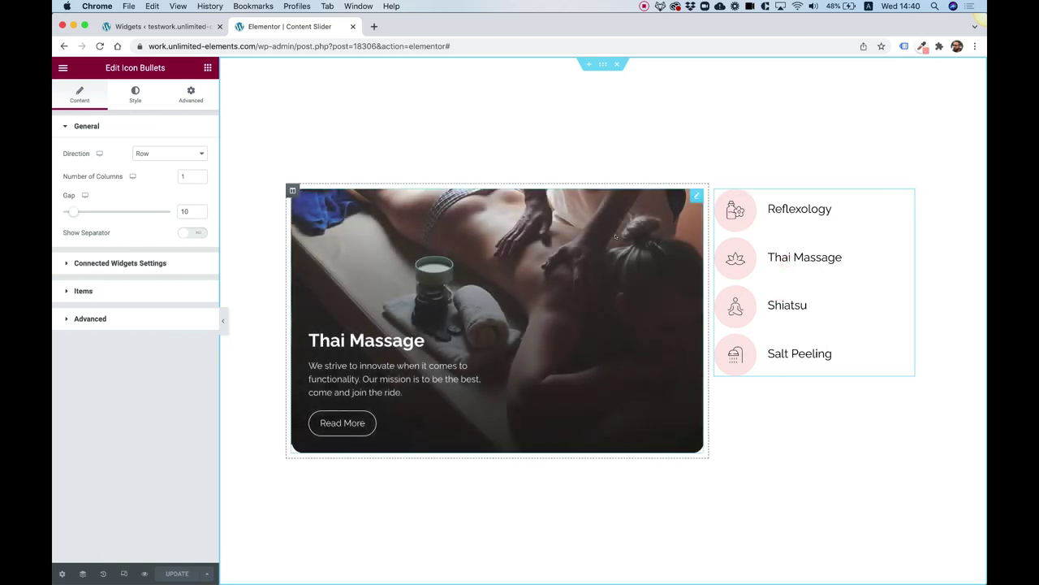
click(616, 236)
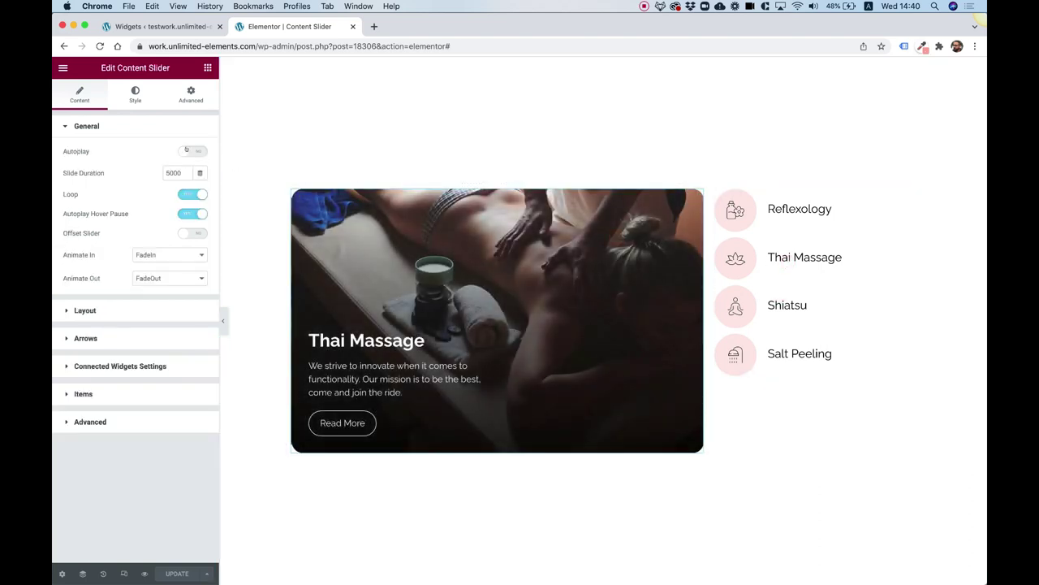
click(837, 268)
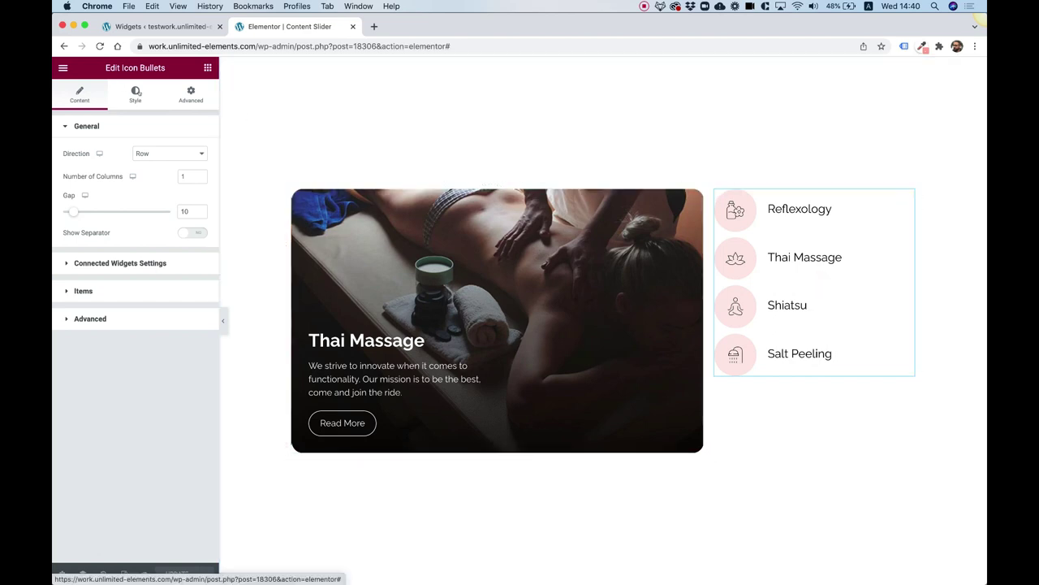
click(137, 94)
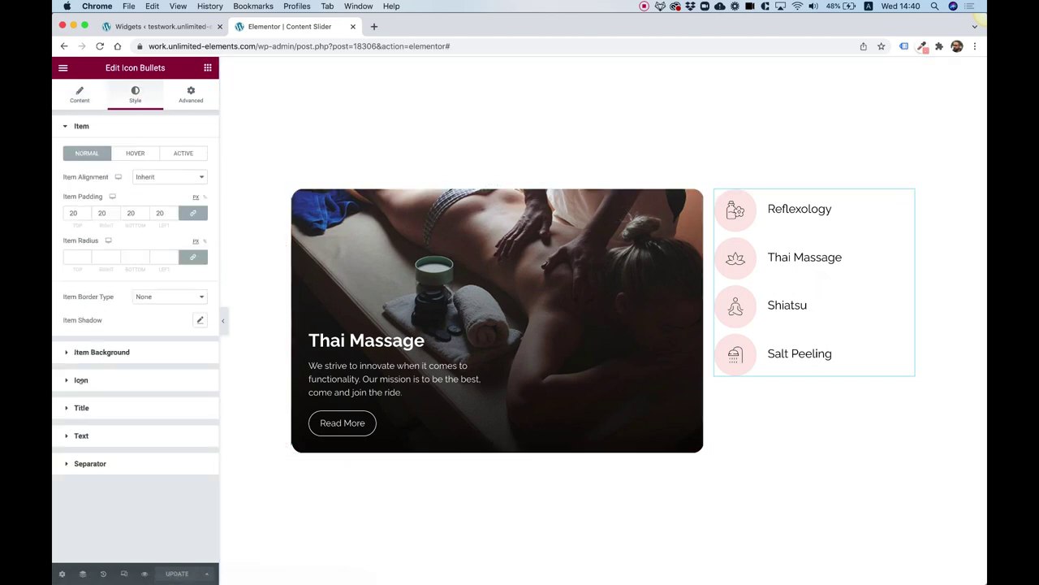
Step: Give the active bullet's icon a stronger pink #FFB4B4 background and a width of 91 px
click(82, 378)
click(185, 209)
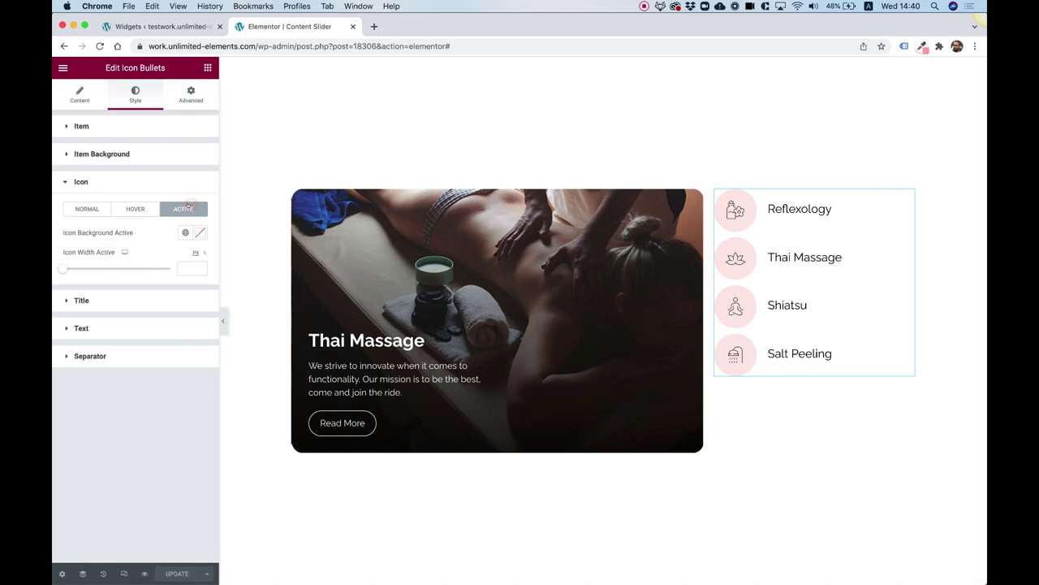
click(198, 232)
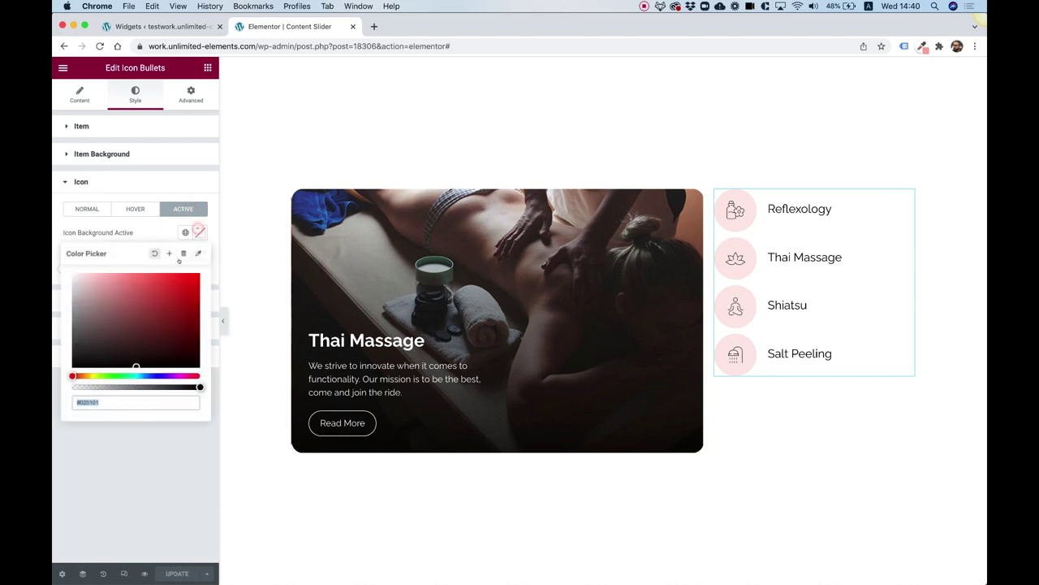
click(93, 279)
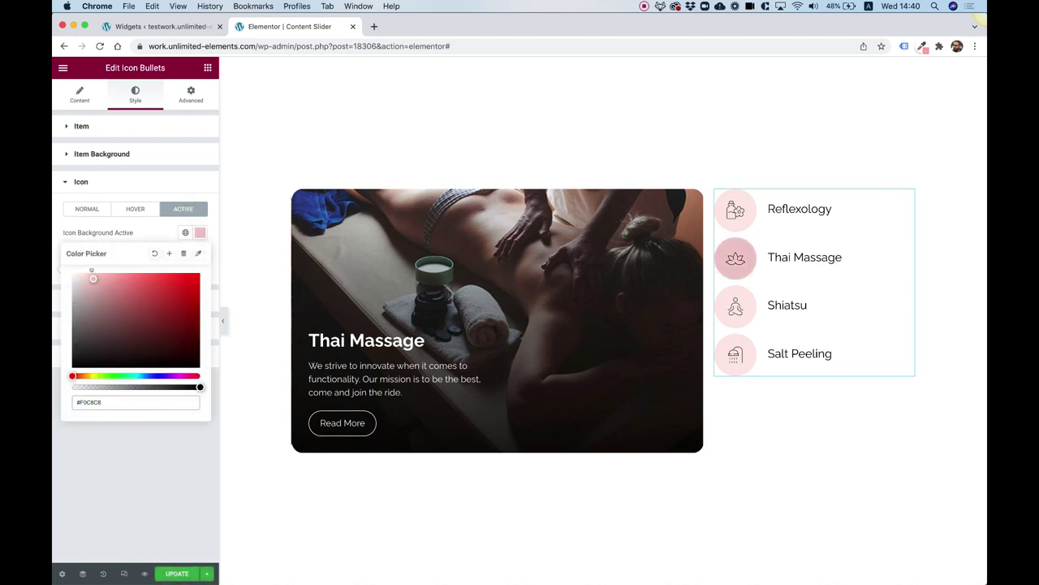
drag(92, 278, 108, 267)
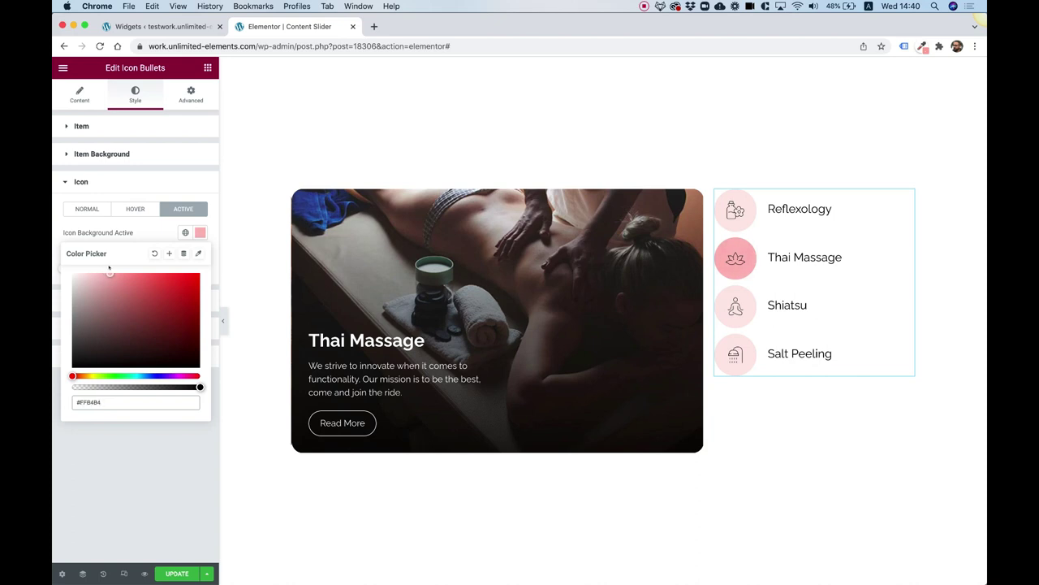
click(118, 220)
click(186, 268)
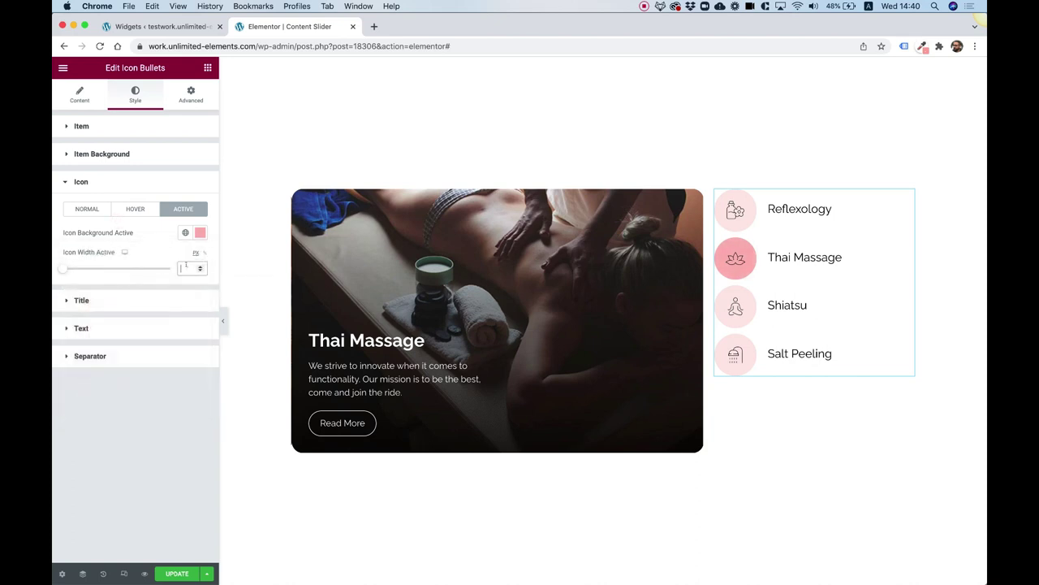
text(120)
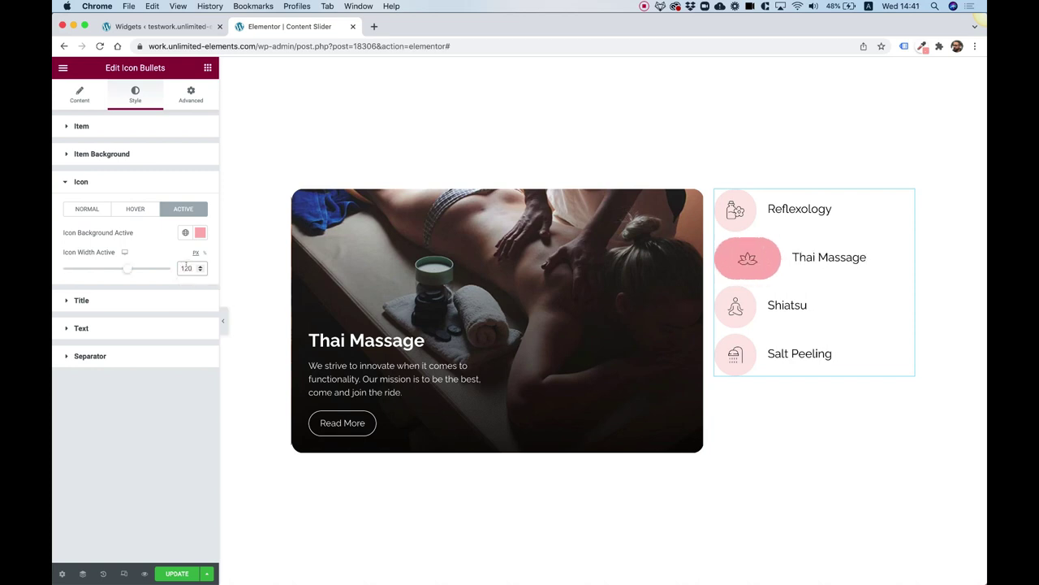
key(Down)
key(Down)
key(Down)
key(Down)
key(Down)
key(Down)
key(Down)
key(Down)
key(Down)
key(Down)
key(Down)
key(Down)
key(Down)
key(Down)
key(Down)
key(Down)
key(Down)
key(Down)
key(Down)
key(Down)
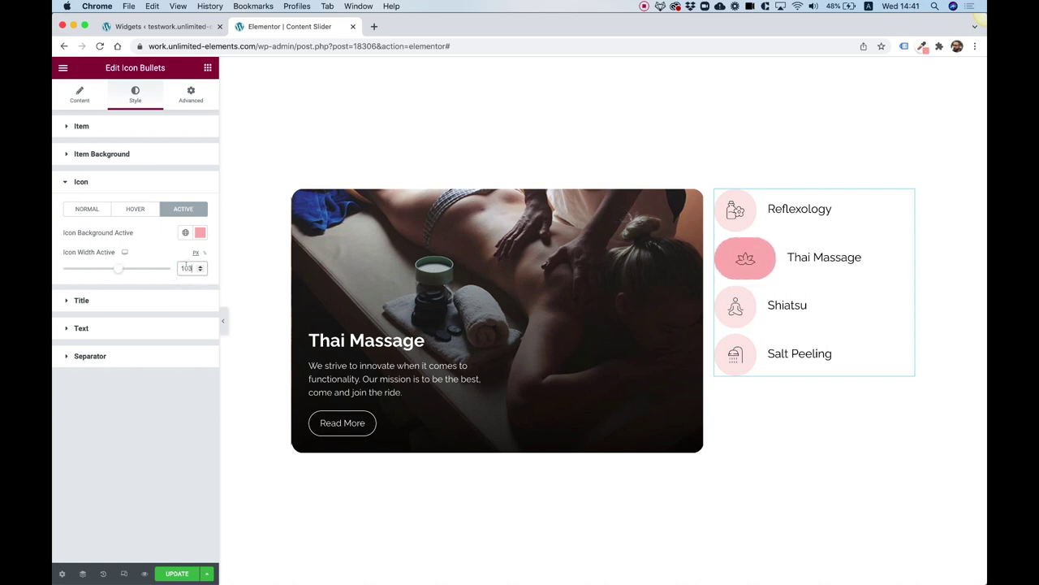
key(Up)
key(Up)
key(Up)
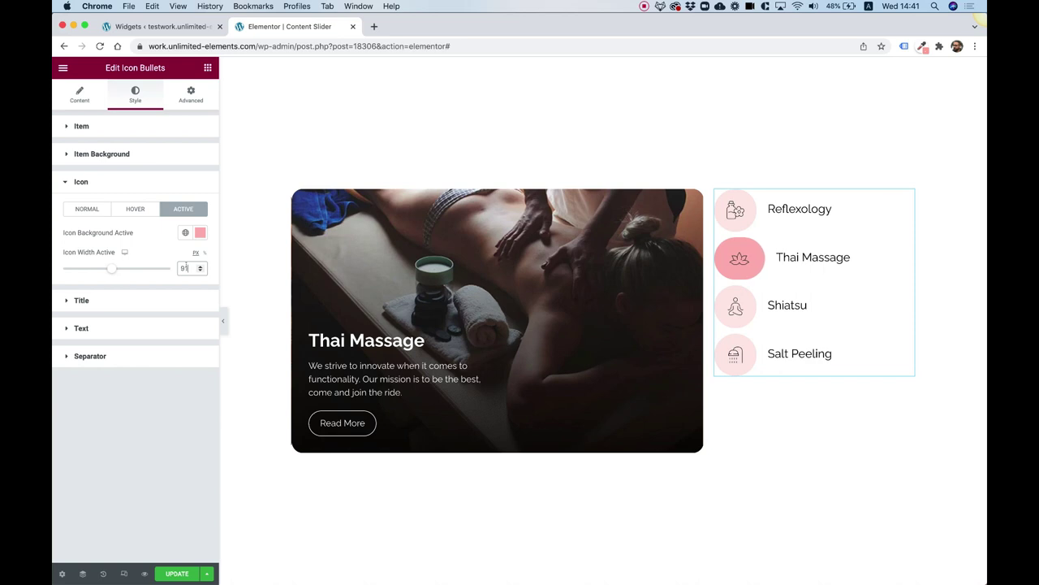
click(772, 307)
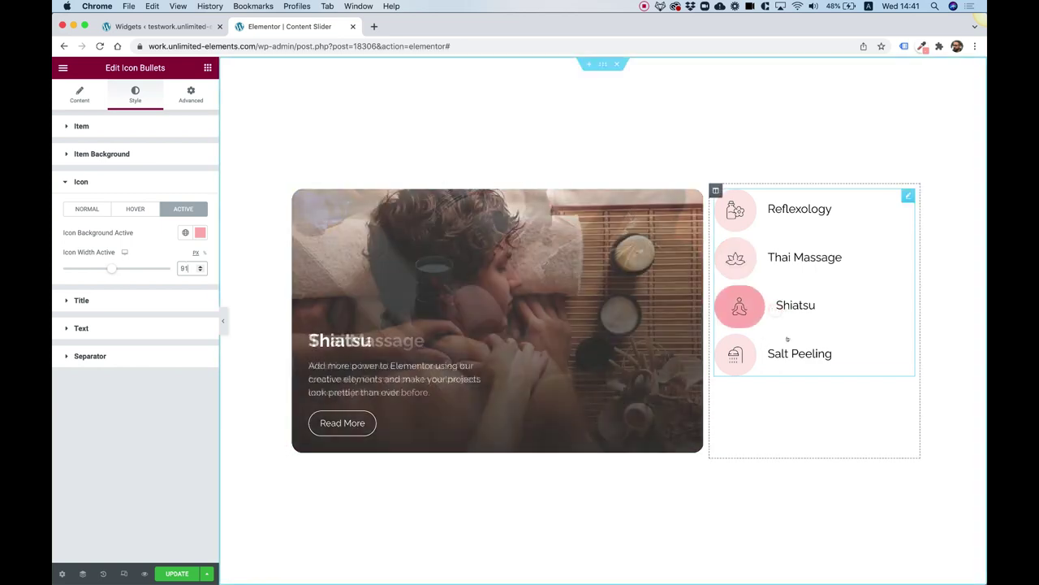
Step: Set the icon list column's vertical alignment to Middle
click(787, 339)
click(786, 309)
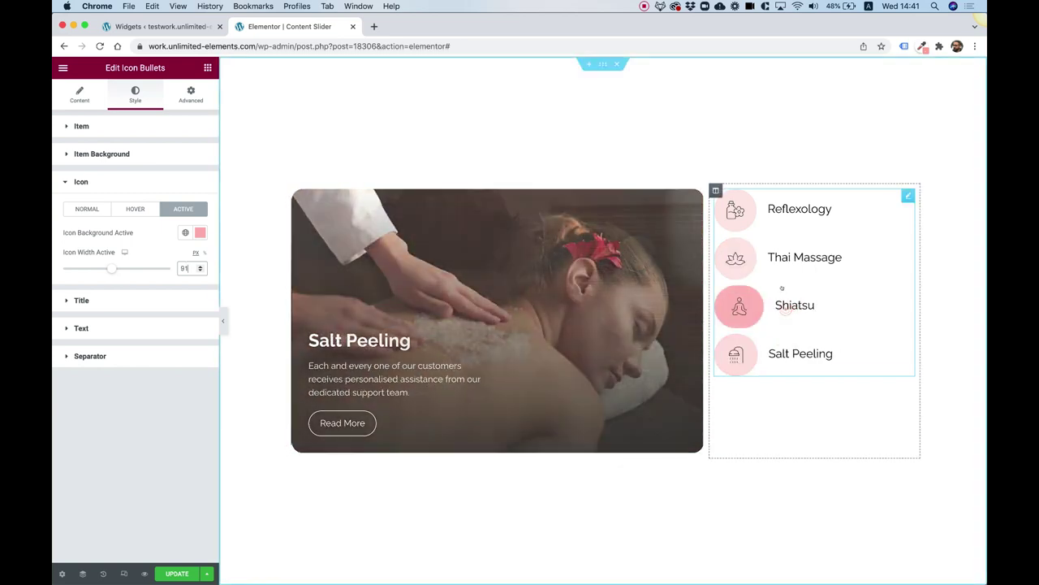
click(772, 258)
click(716, 190)
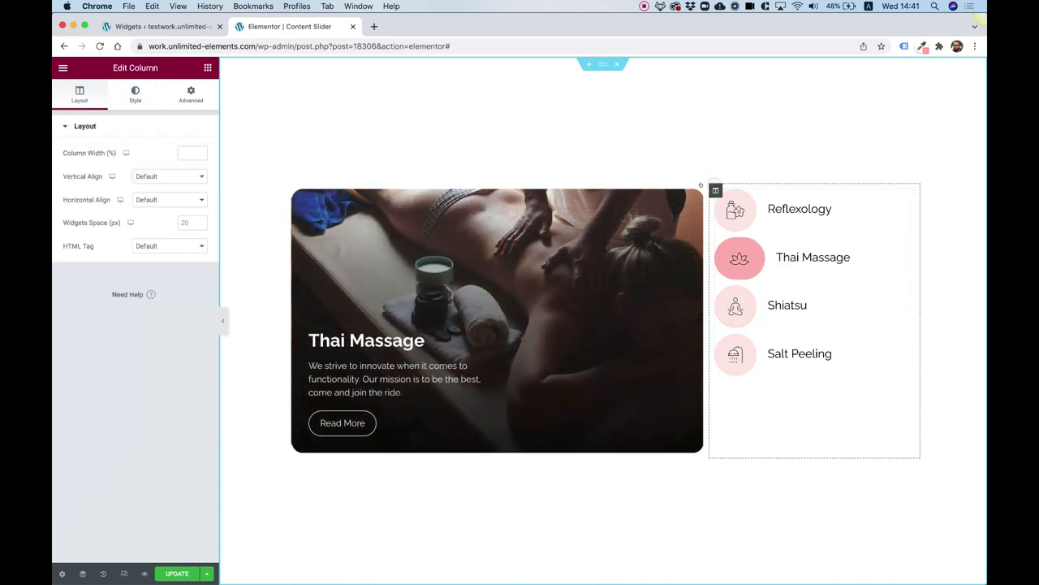
click(150, 177)
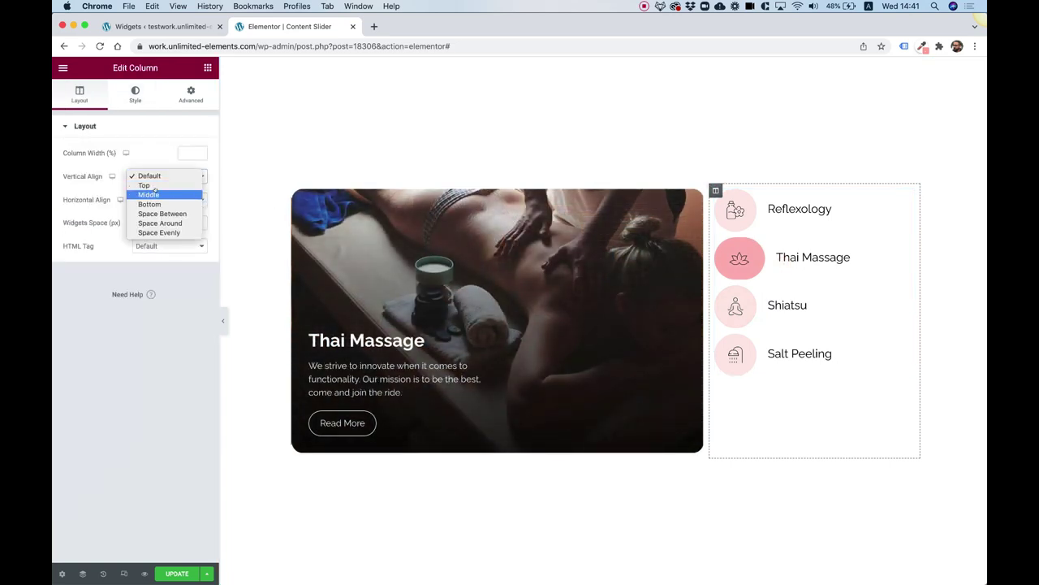
click(155, 190)
Step: Test the bullets by cycling through Thai Massage, Shiatsu, Salt Peeling and Reflexology slides
click(765, 318)
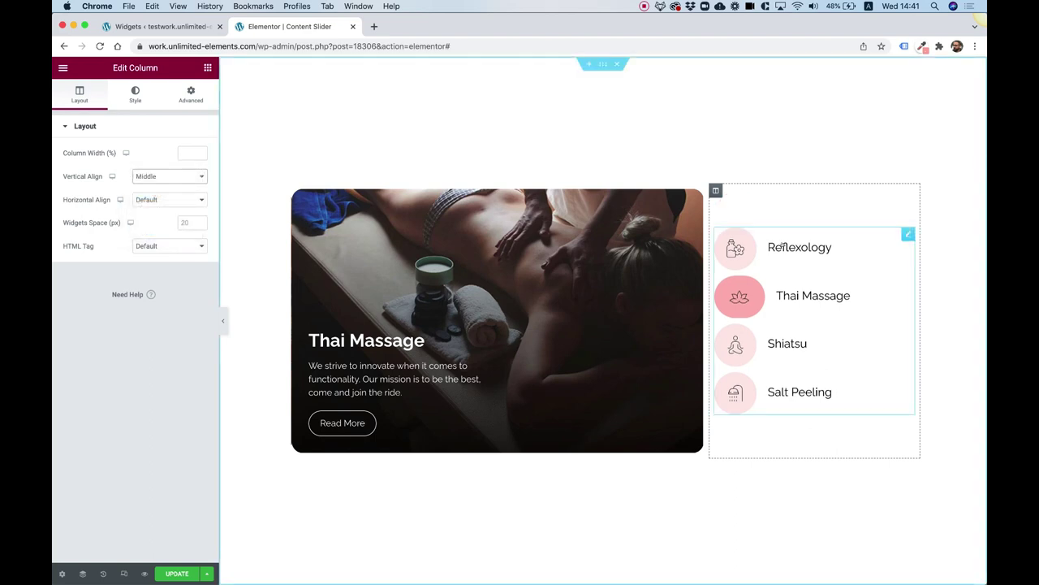
click(786, 289)
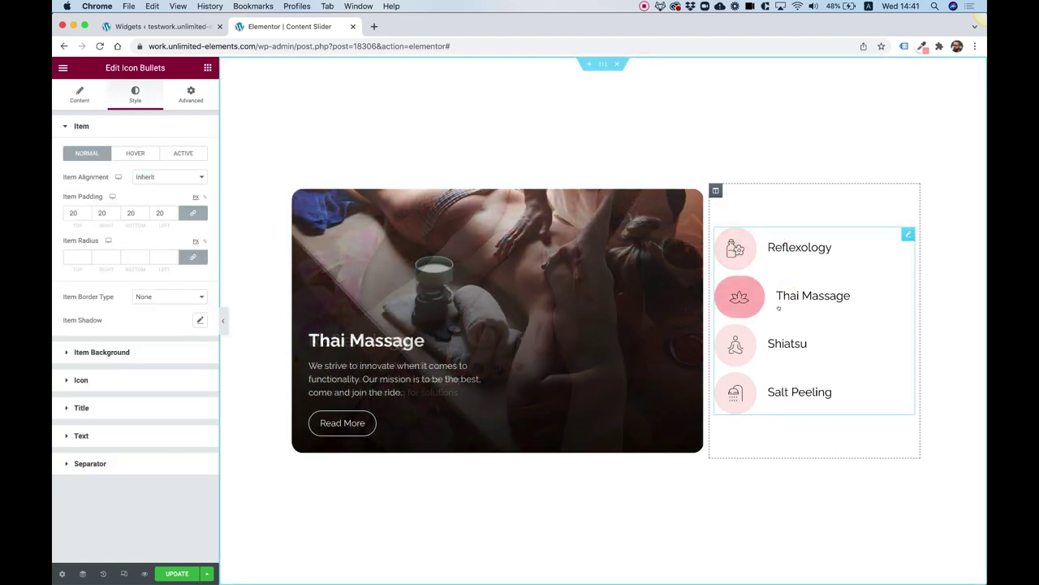
click(750, 343)
click(762, 400)
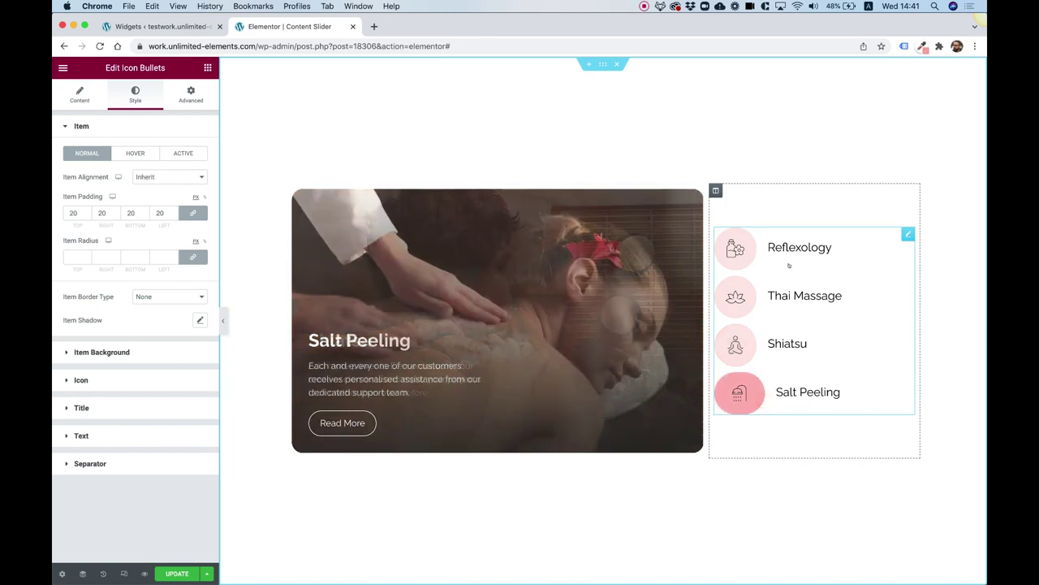
click(787, 249)
click(783, 283)
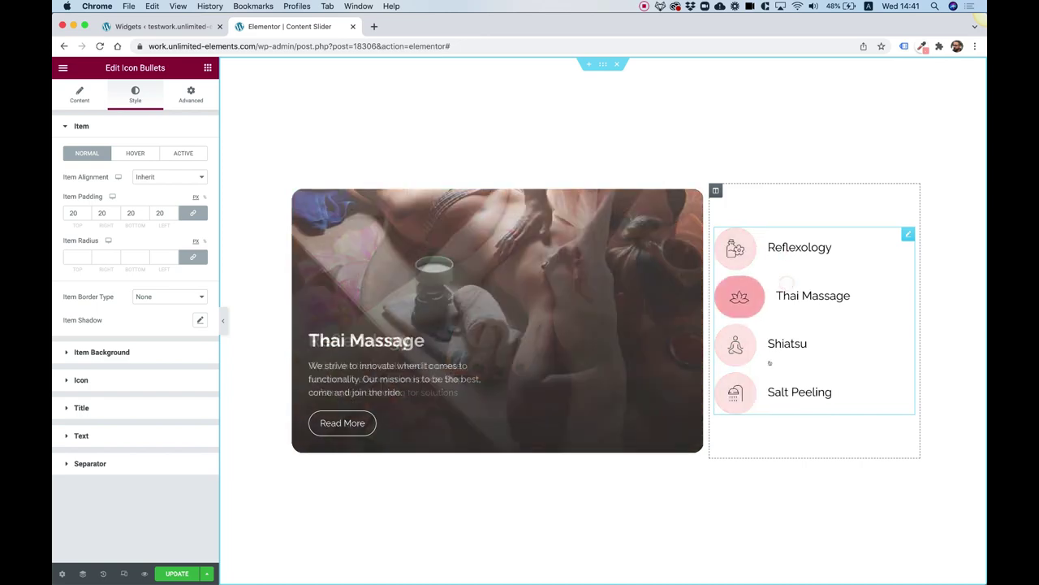
click(767, 358)
click(771, 394)
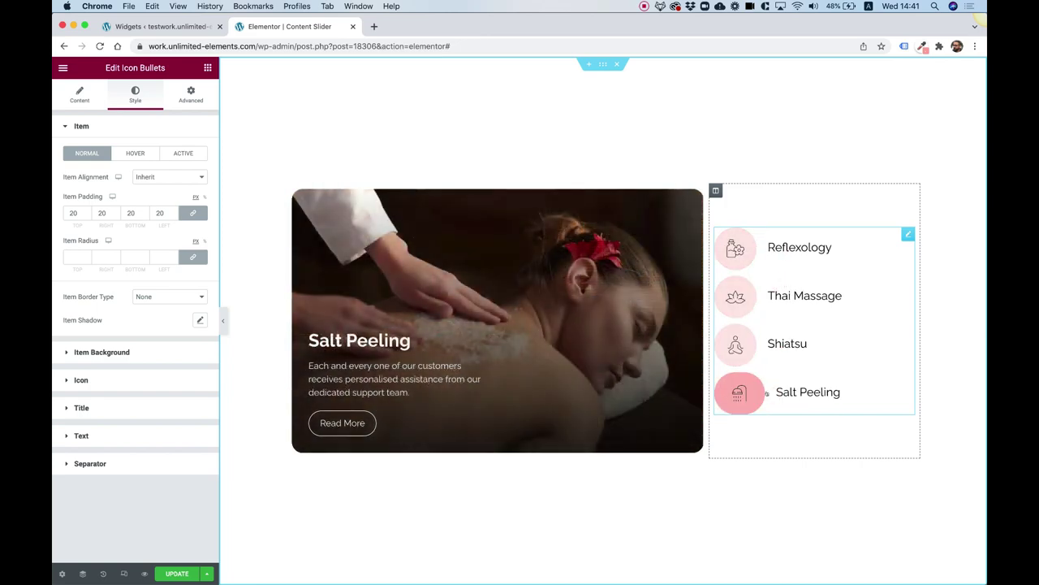
click(207, 67)
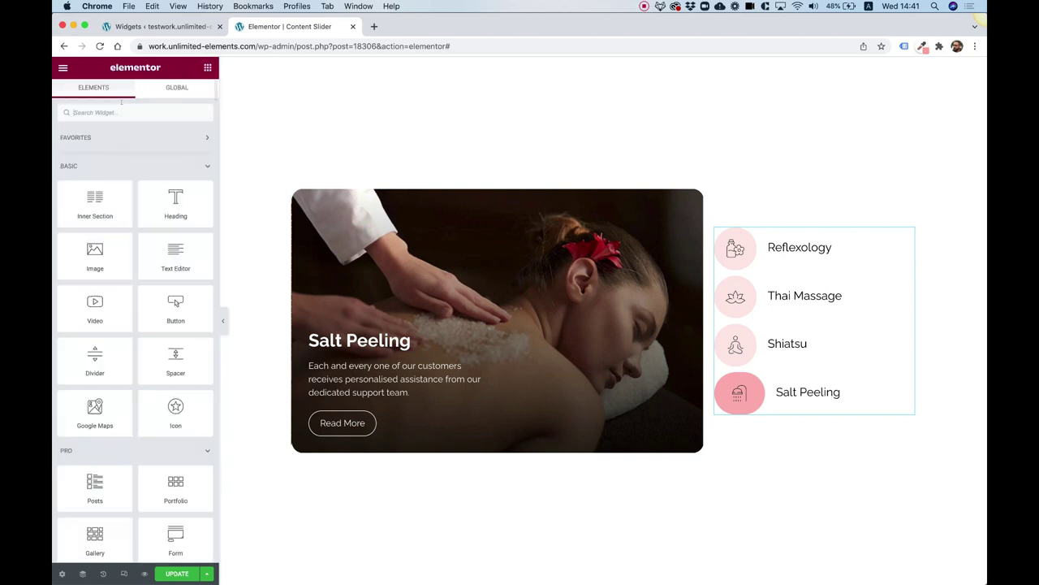
Step: Search for the Remote Arrows widget and drop it under the slider
click(117, 108)
text(remote arr)
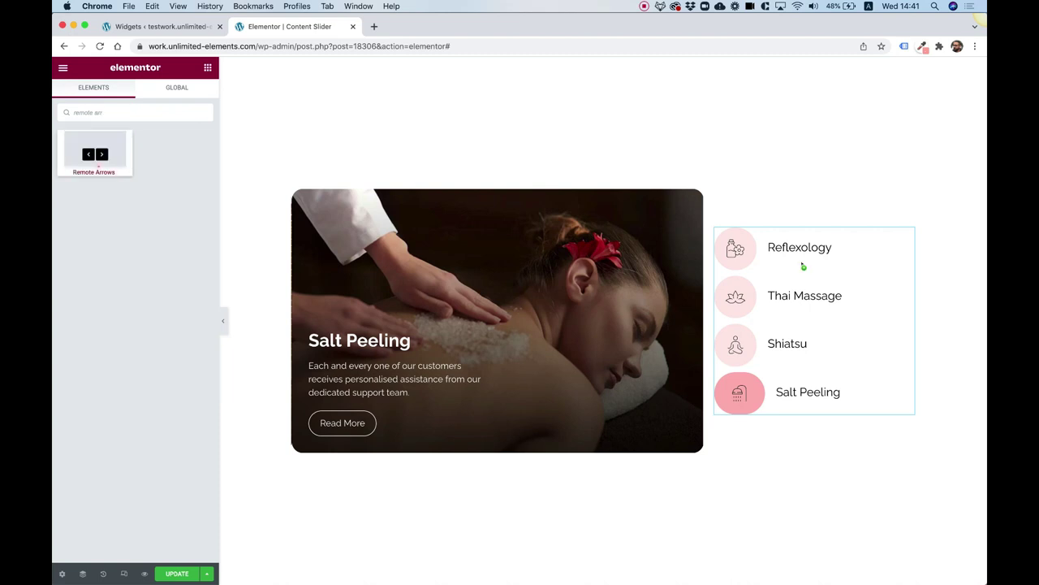
drag(803, 266, 446, 425)
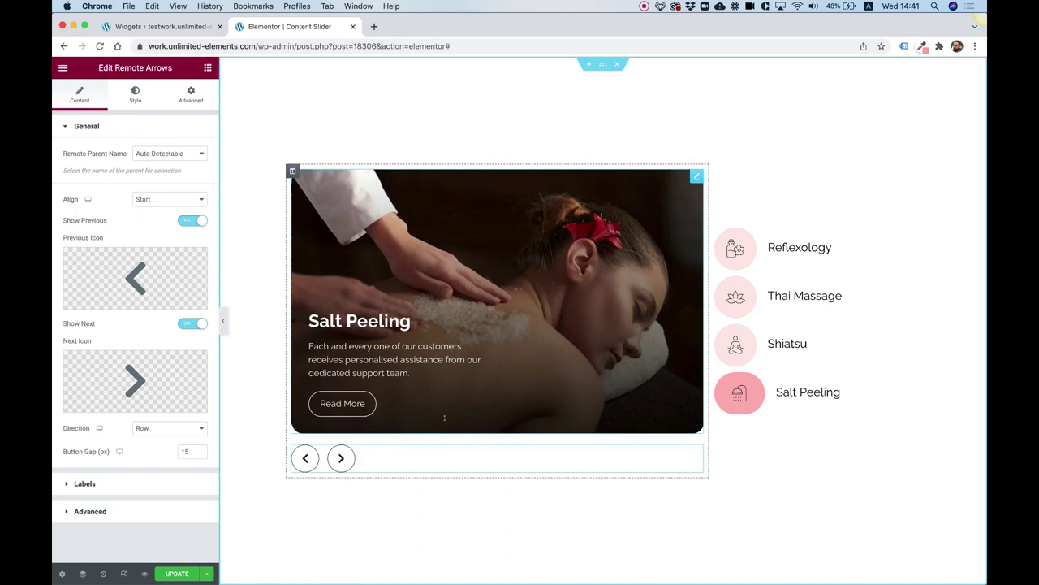
Step: Step the slider forward and back with the remote arrows, ending on Salt Peeling
click(341, 459)
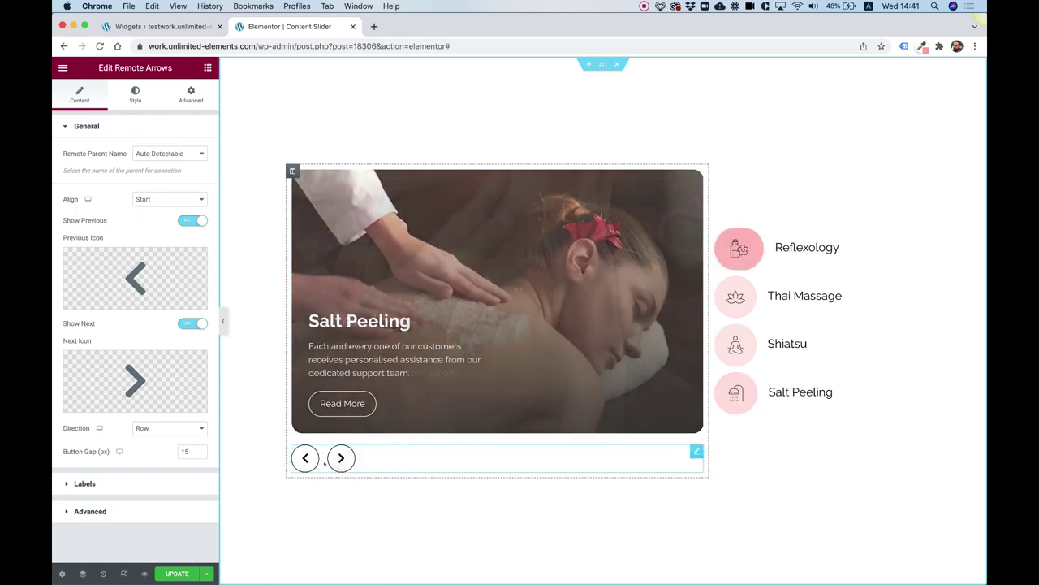
click(306, 459)
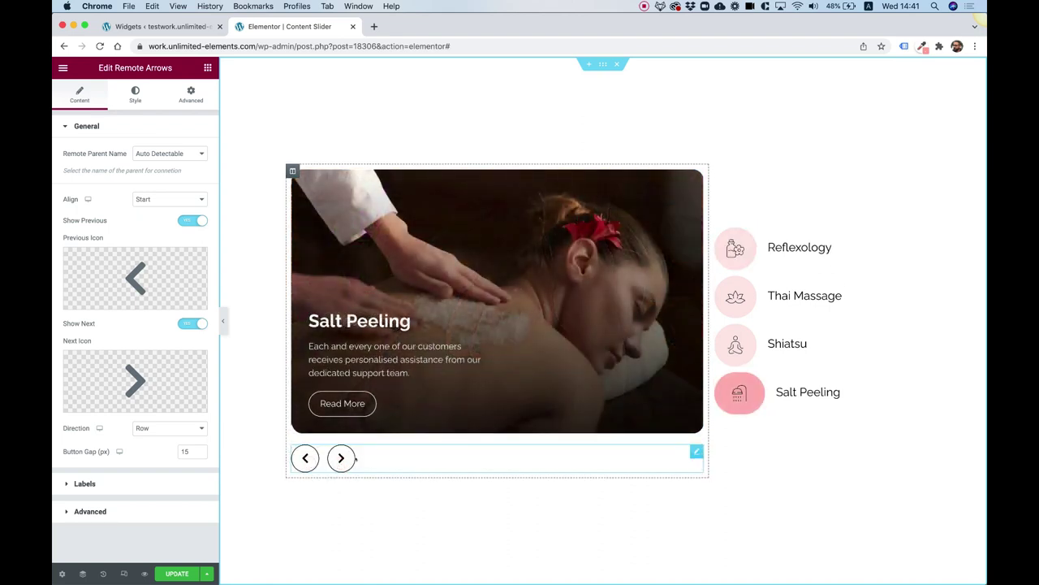
click(341, 459)
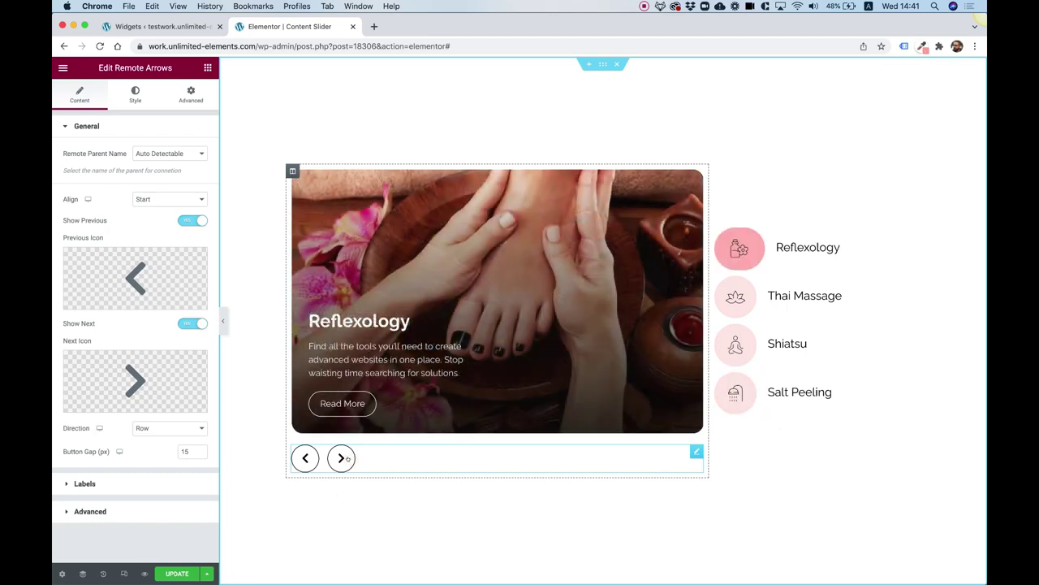
click(341, 458)
click(342, 459)
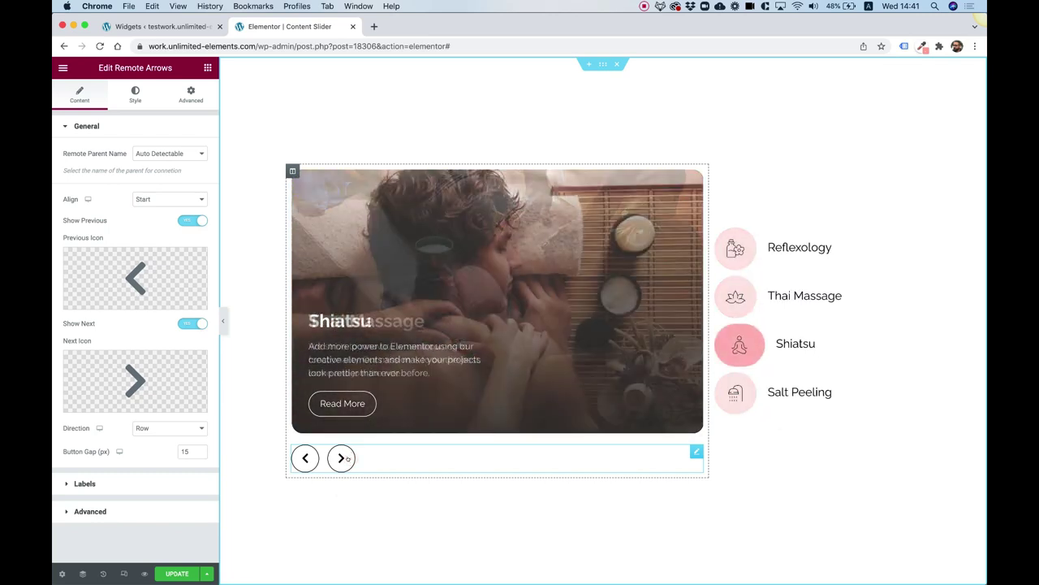
click(340, 458)
click(341, 458)
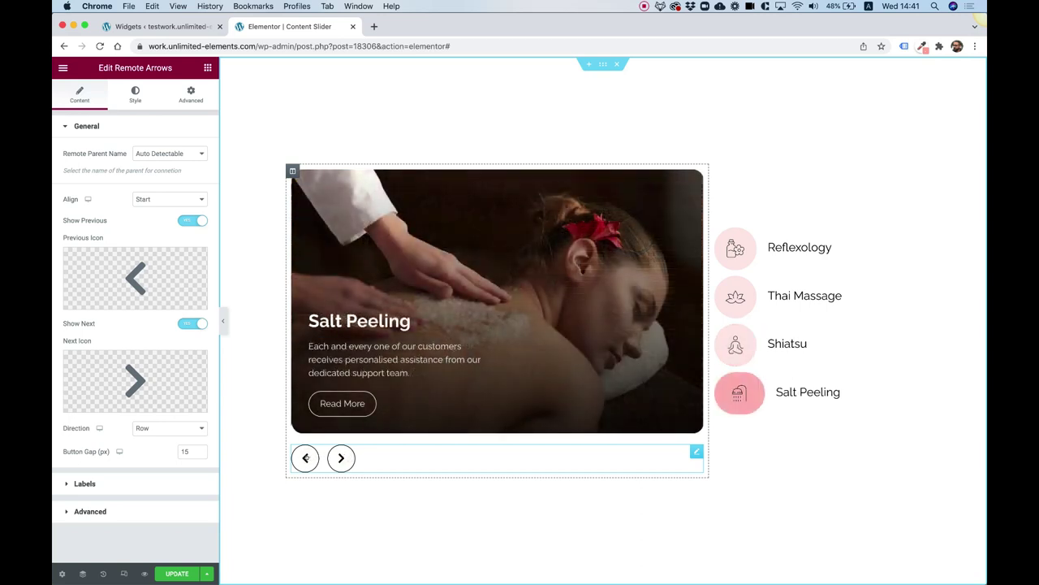
click(306, 458)
click(341, 458)
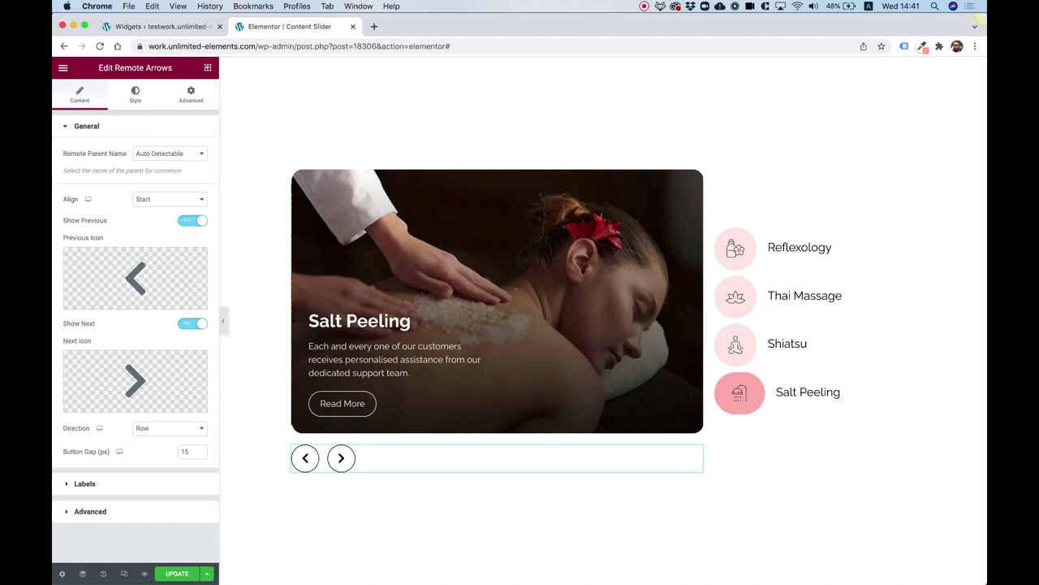
click(206, 68)
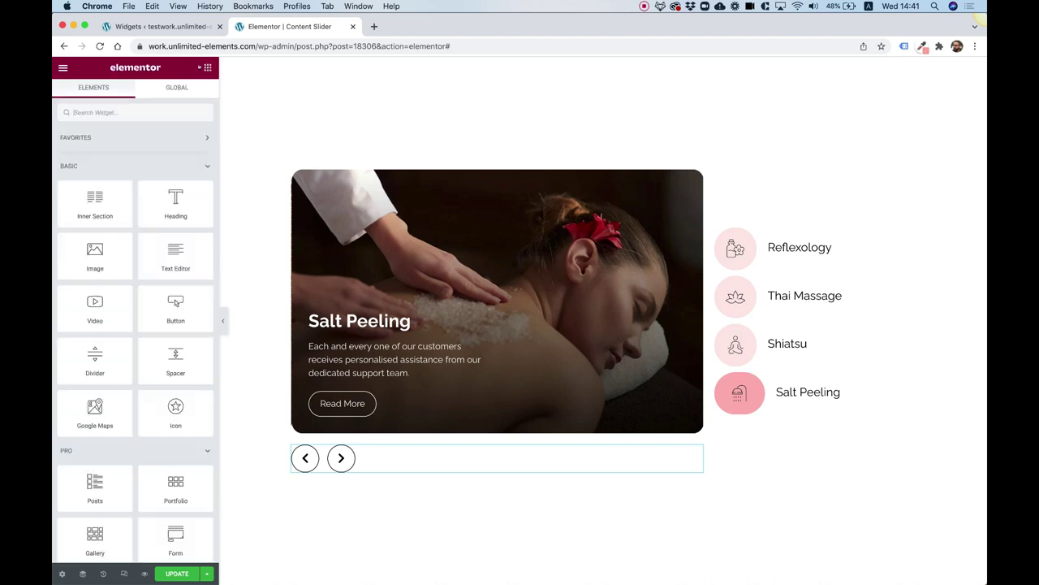
Step: Add a Remote Bullets widget below the slider and turn on Show Counter
click(124, 112)
text(remote)
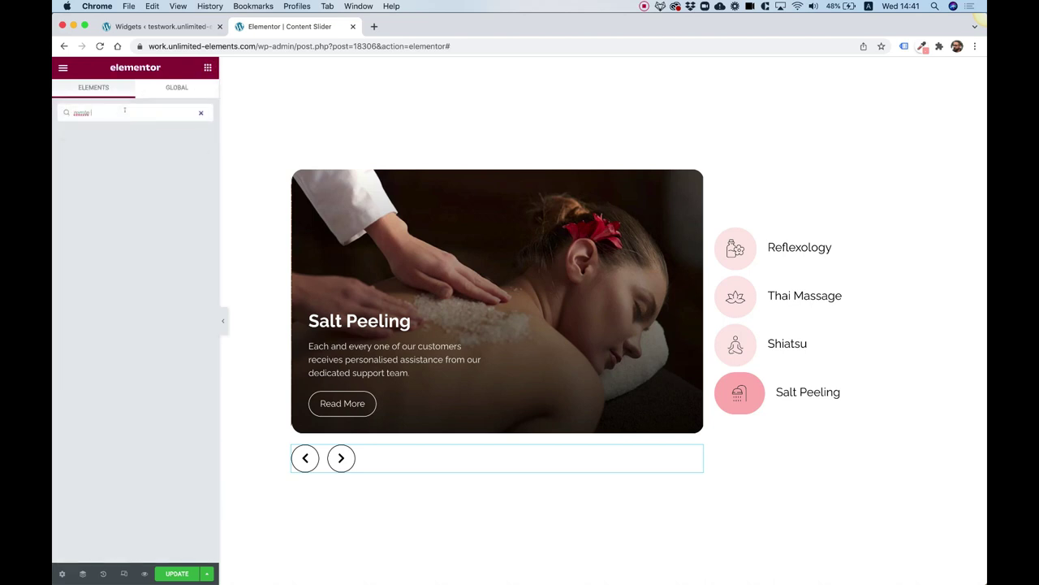
key(BackSpace)
key(BackSpace)
text(mote buu)
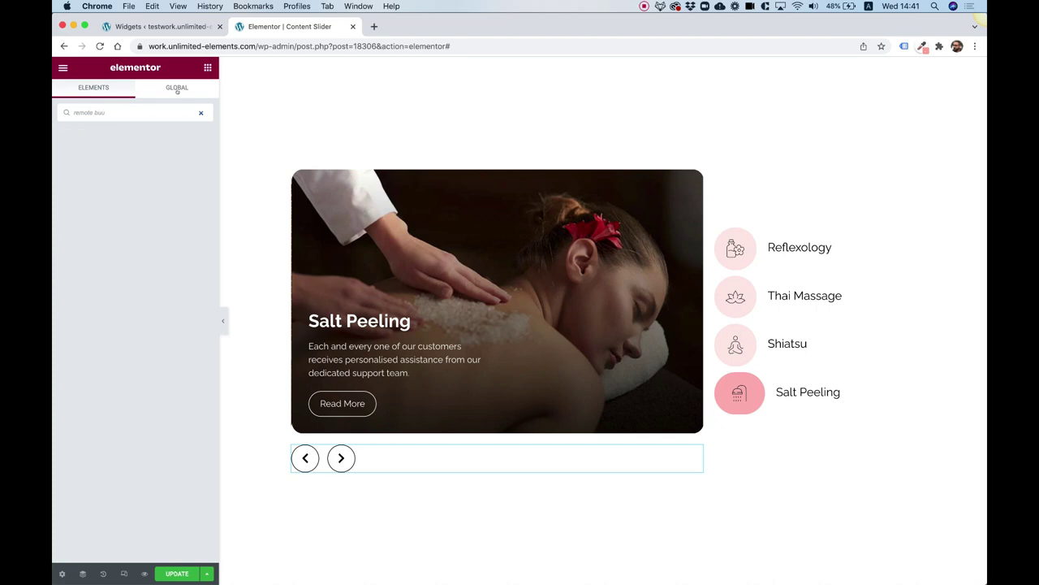
key(BackSpace)
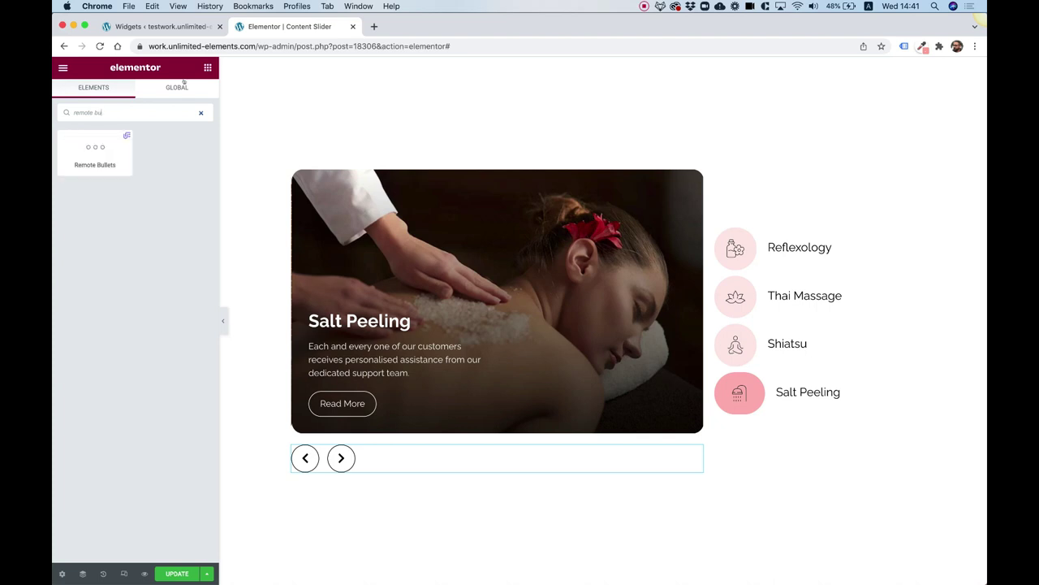
drag(95, 150, 405, 457)
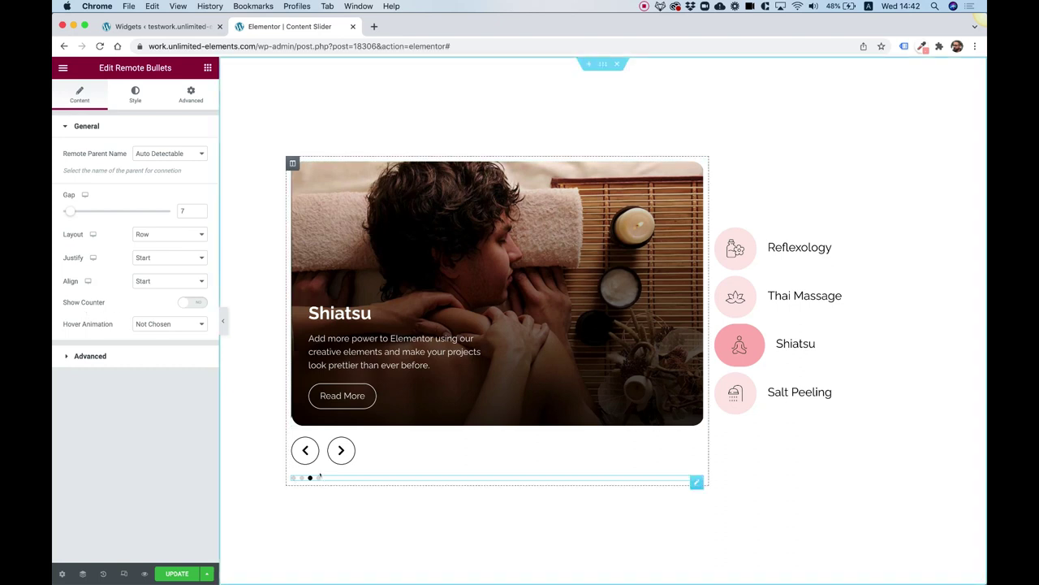
click(188, 303)
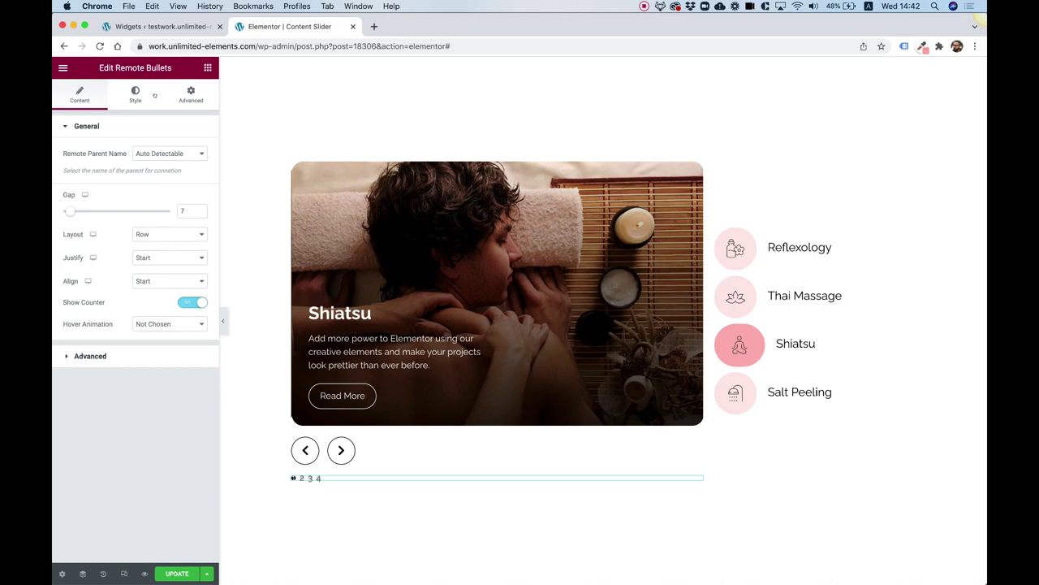
Step: Set bullet width and height to 30 and clear the active bullet's height and width
click(137, 93)
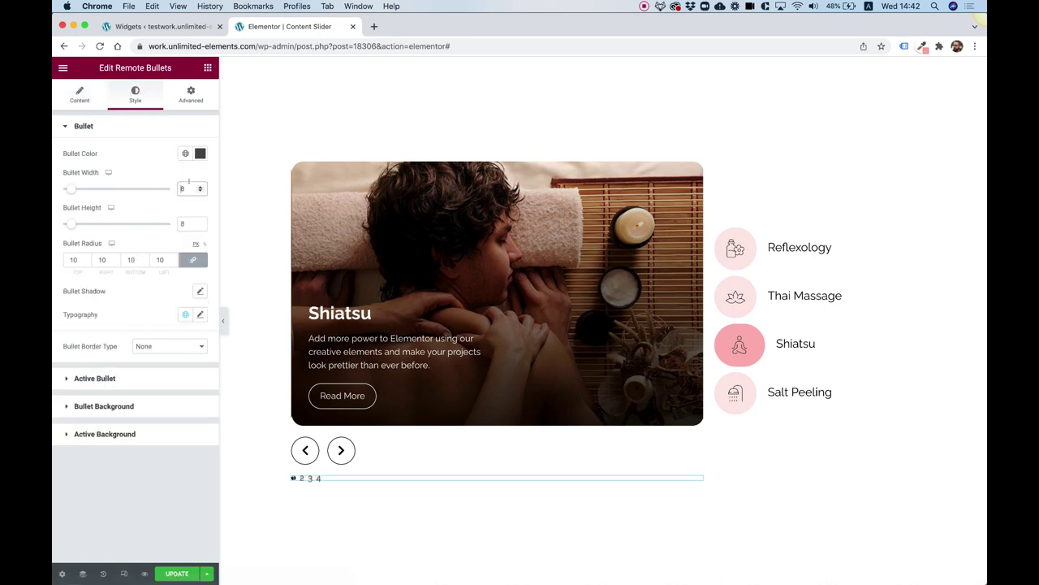
text(20)
key(Tab)
text(20)
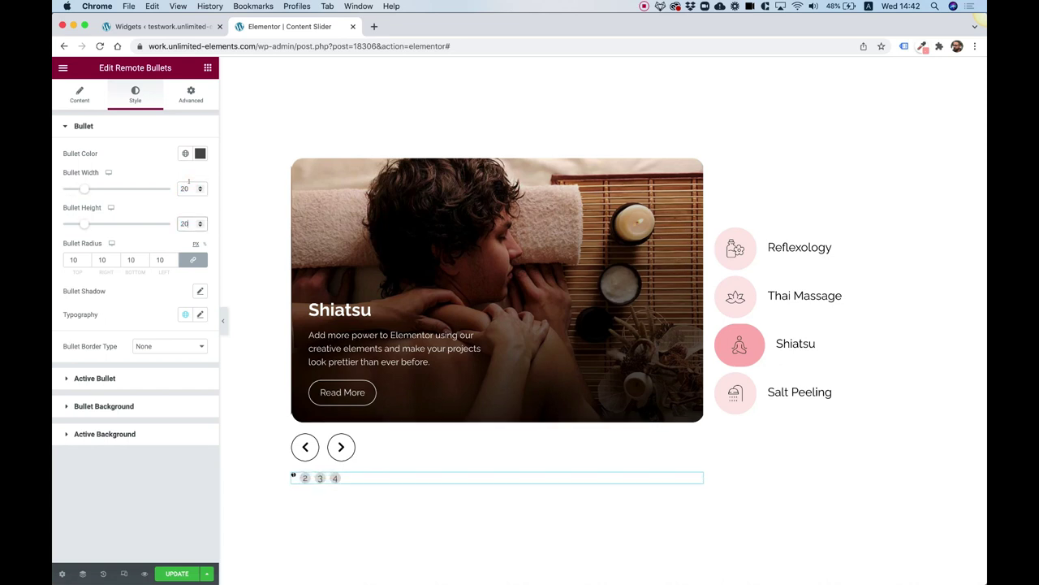
click(182, 186)
text(30)
click(184, 222)
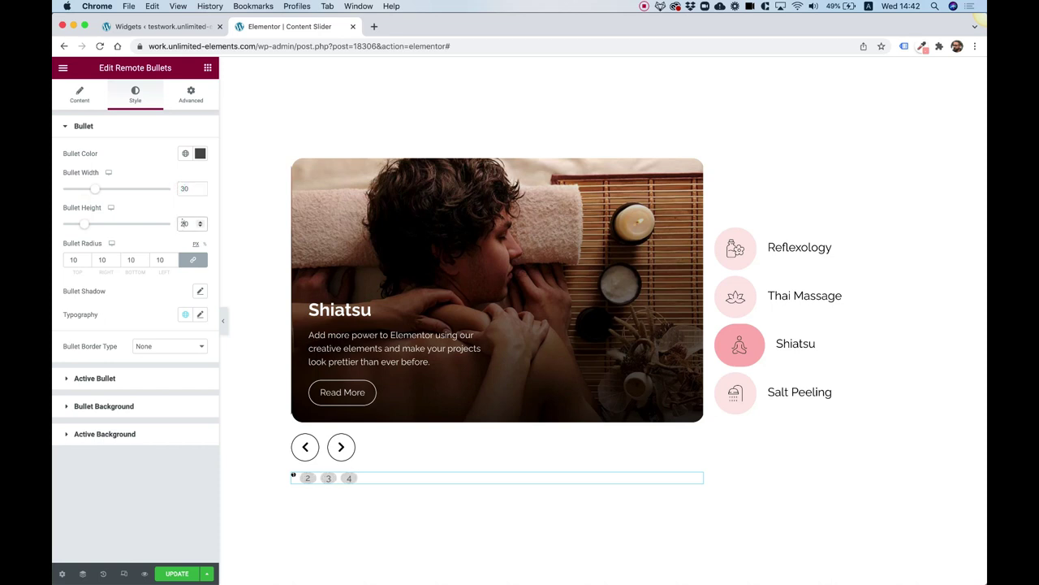
text(30)
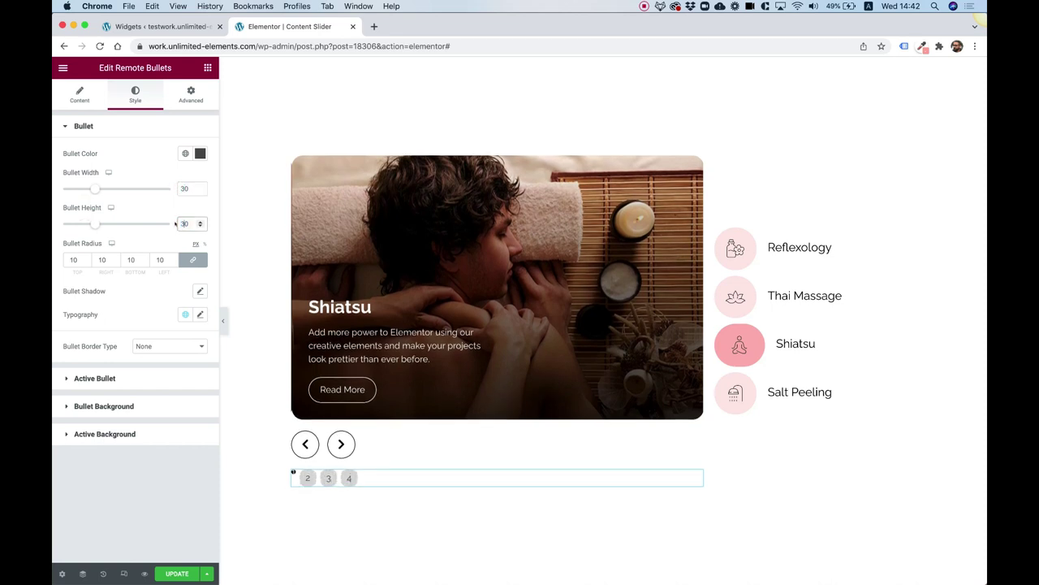
click(115, 385)
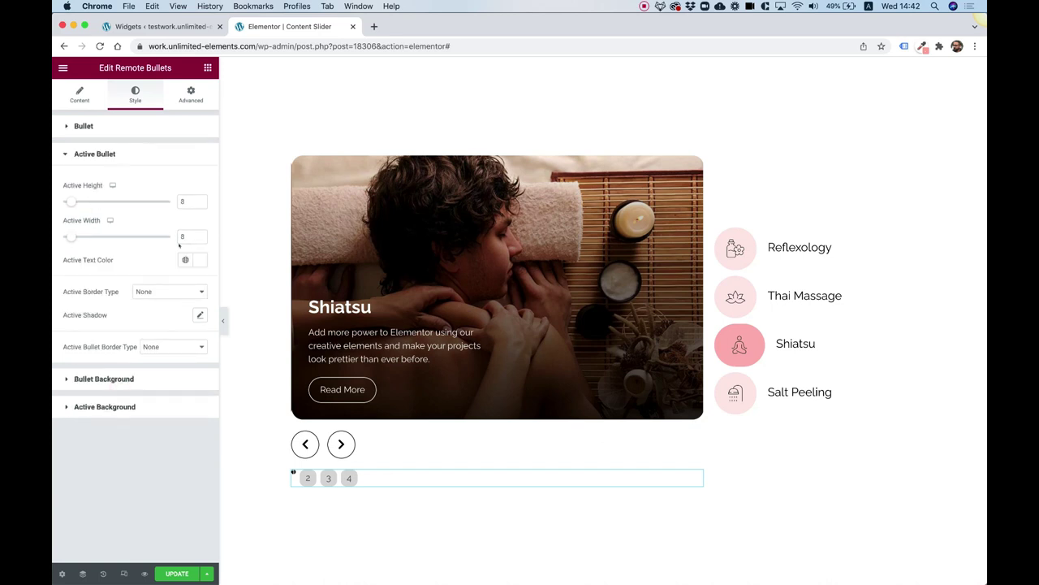
double_click(188, 202)
key(BackSpace)
double_click(187, 237)
key(BackSpace)
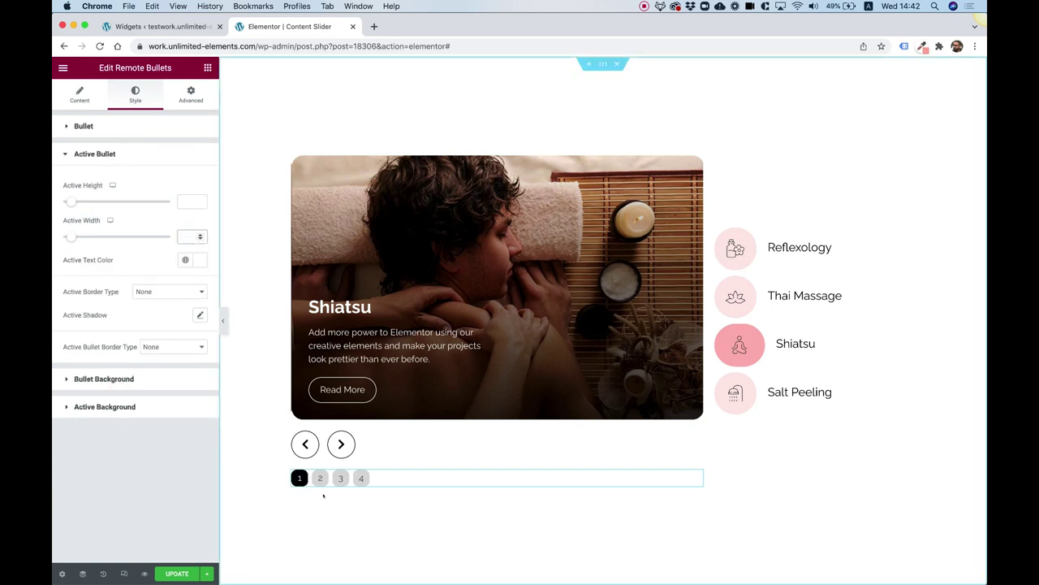
Step: Test the numbered bullets 2, 3 and 4, ending on the Salt Peeling slide
click(336, 478)
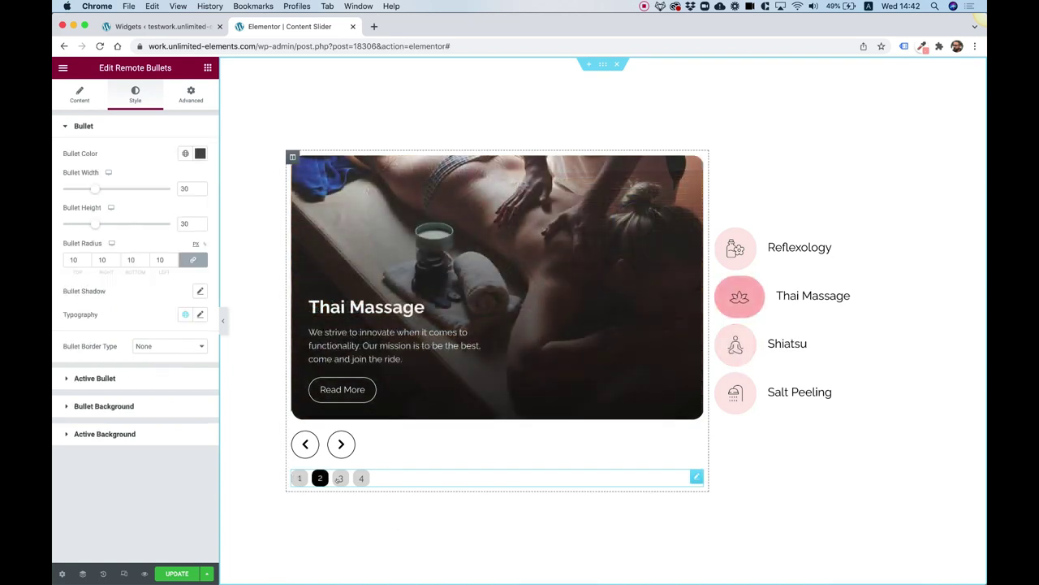
click(359, 480)
click(360, 478)
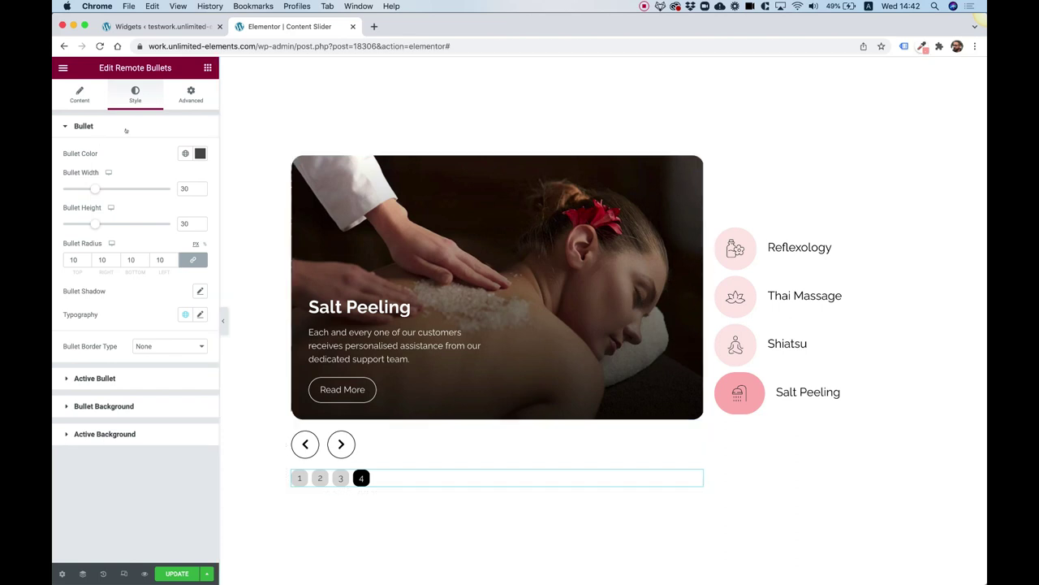
click(73, 99)
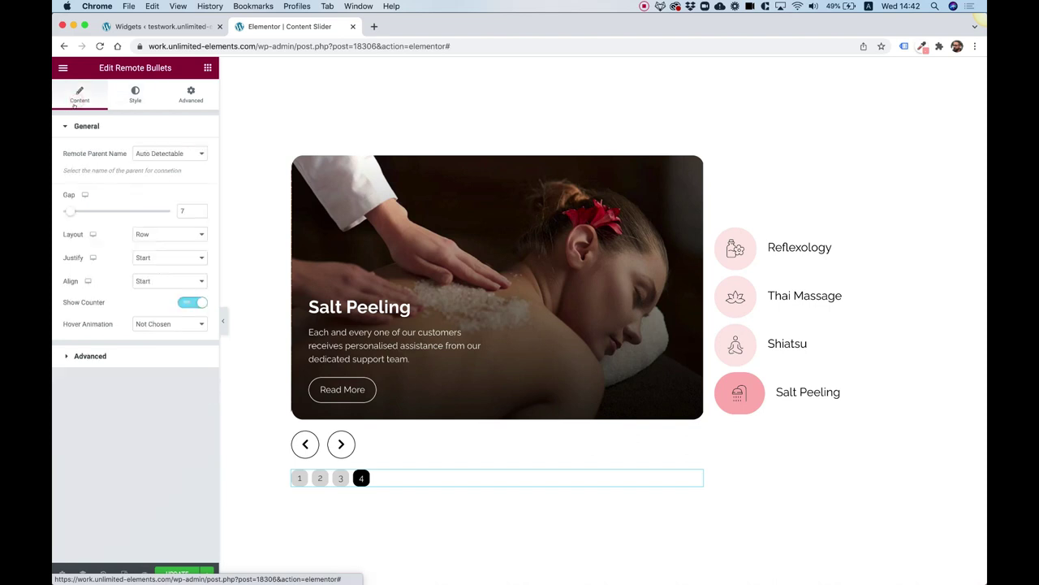
Step: Set the remote bullets' Layout to Column, Justify to End and Align to End
click(147, 236)
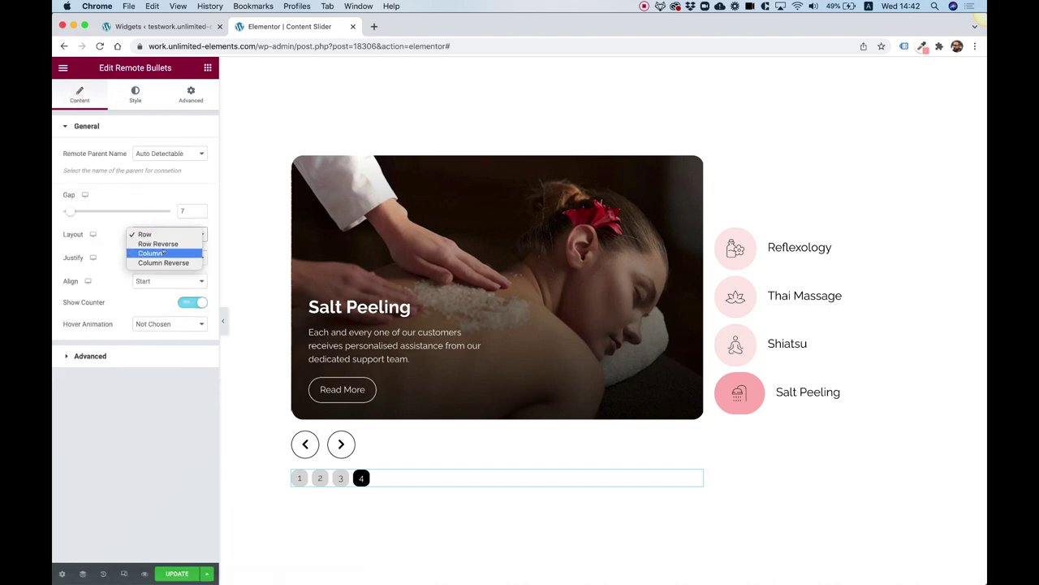
click(164, 251)
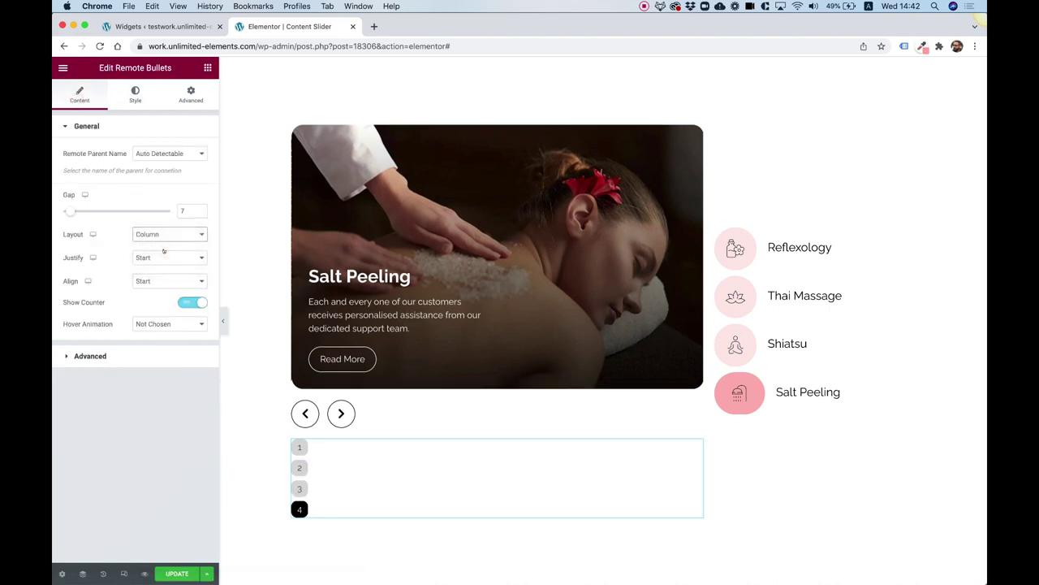
click(155, 258)
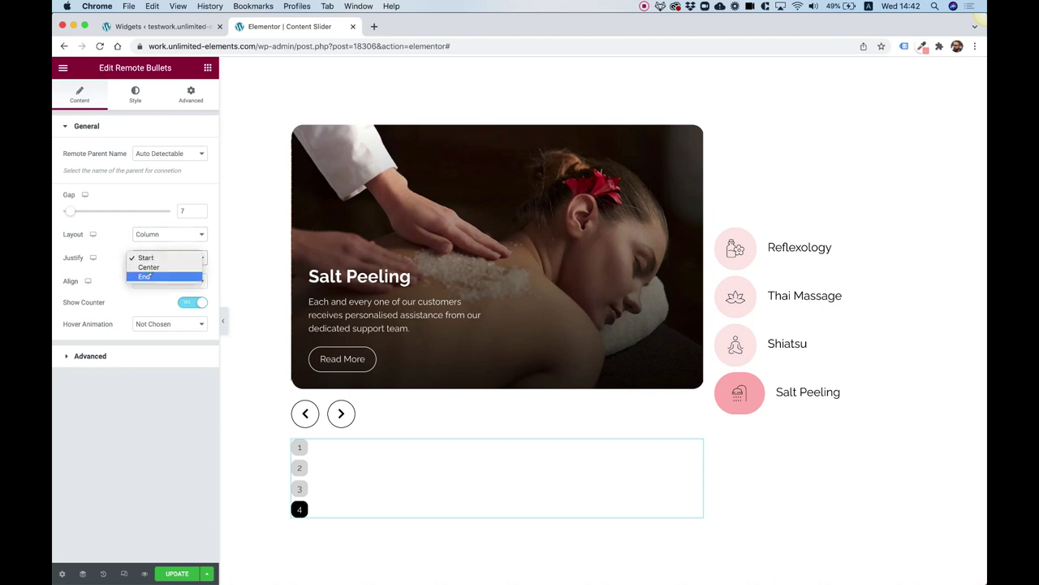
click(150, 275)
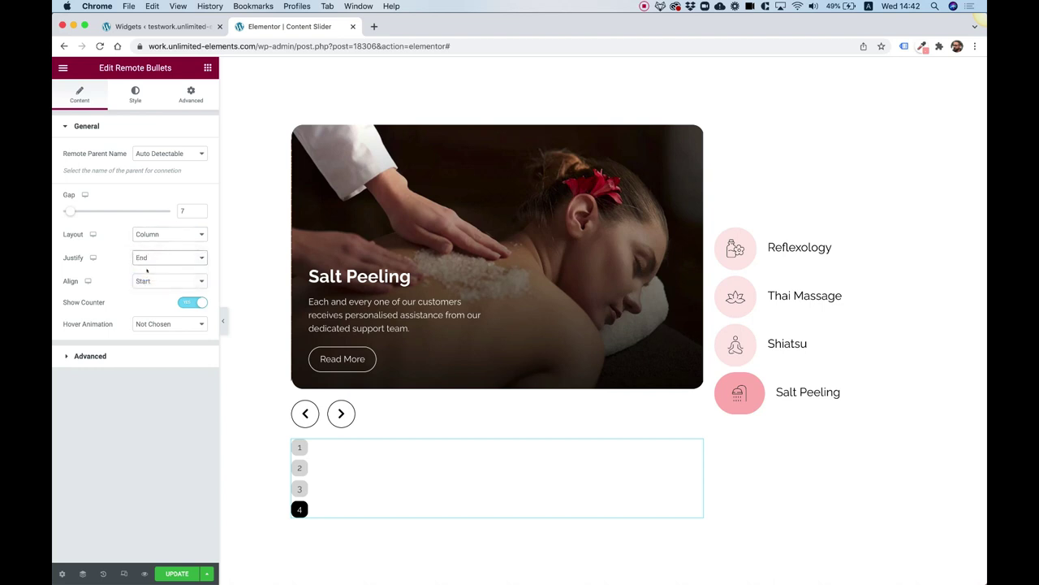
click(145, 278)
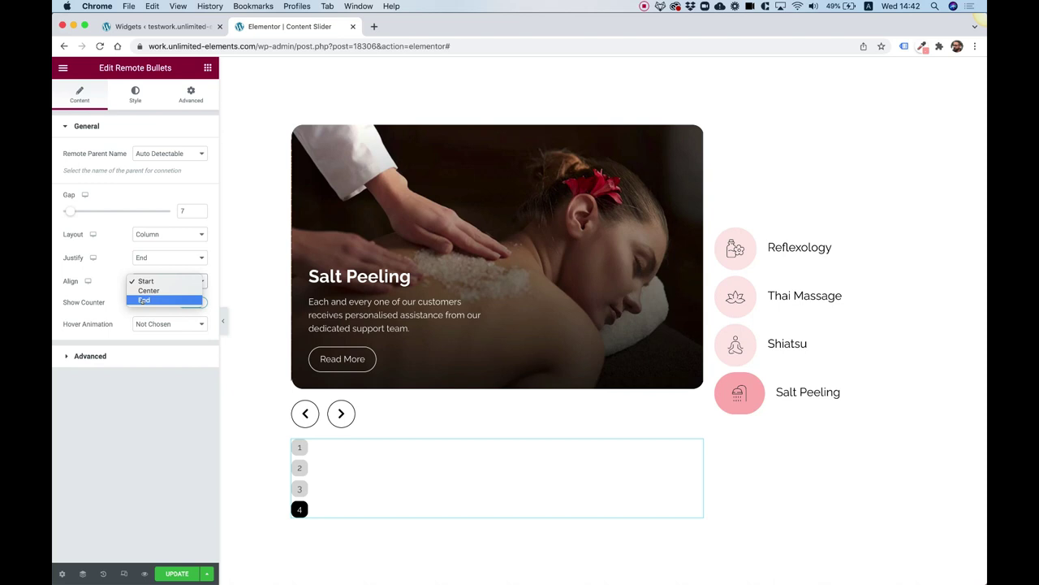
click(144, 300)
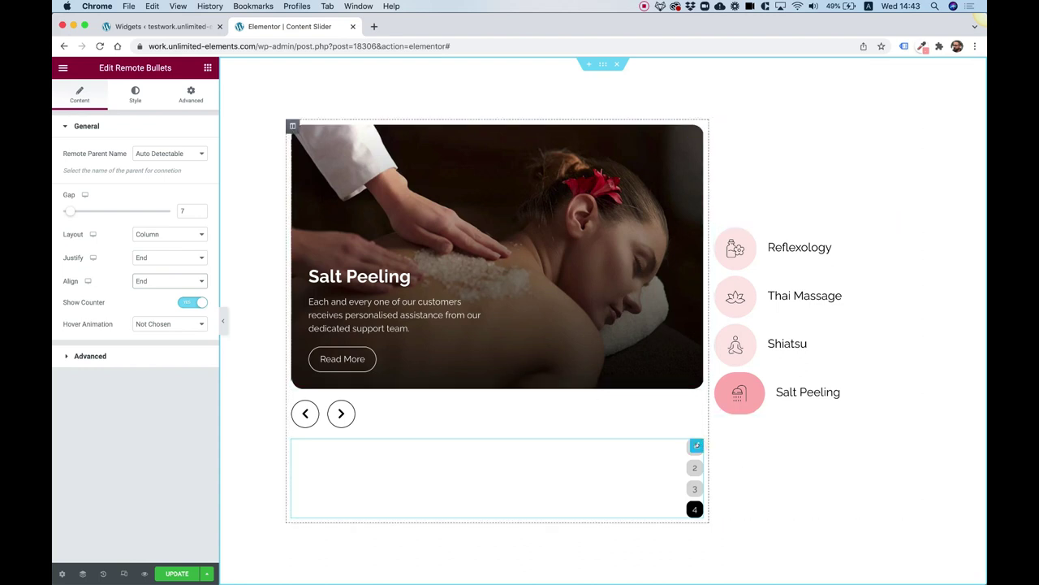
click(194, 94)
Step: Give the remote bullets inline auto width and absolute positioning
click(109, 467)
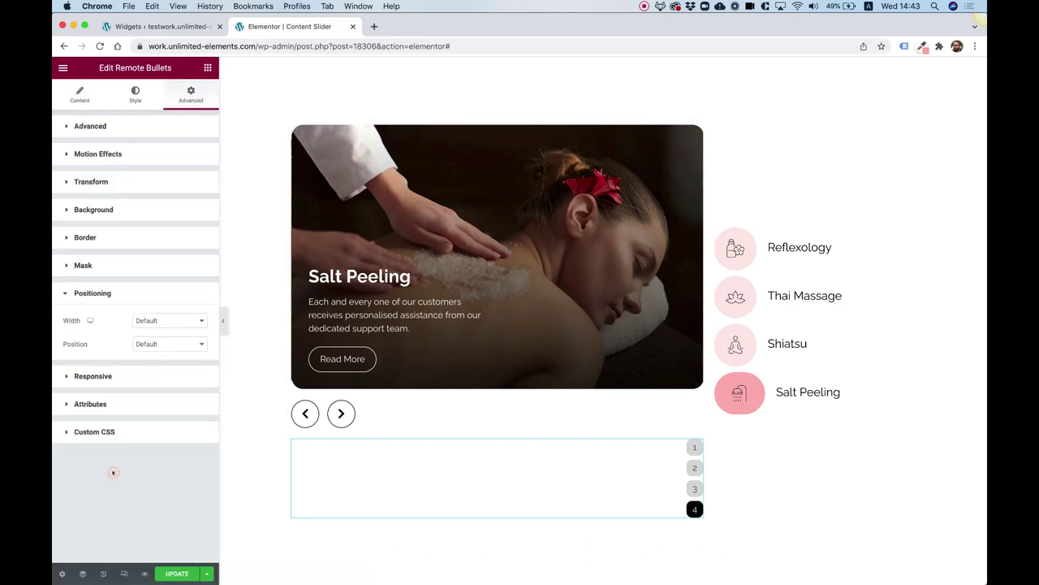
click(160, 342)
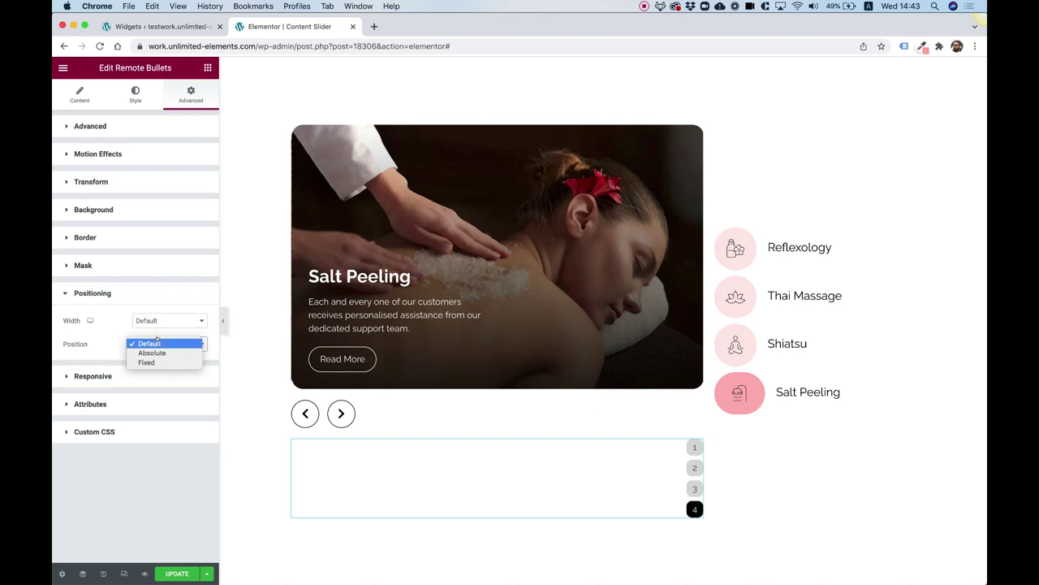
click(162, 314)
click(160, 321)
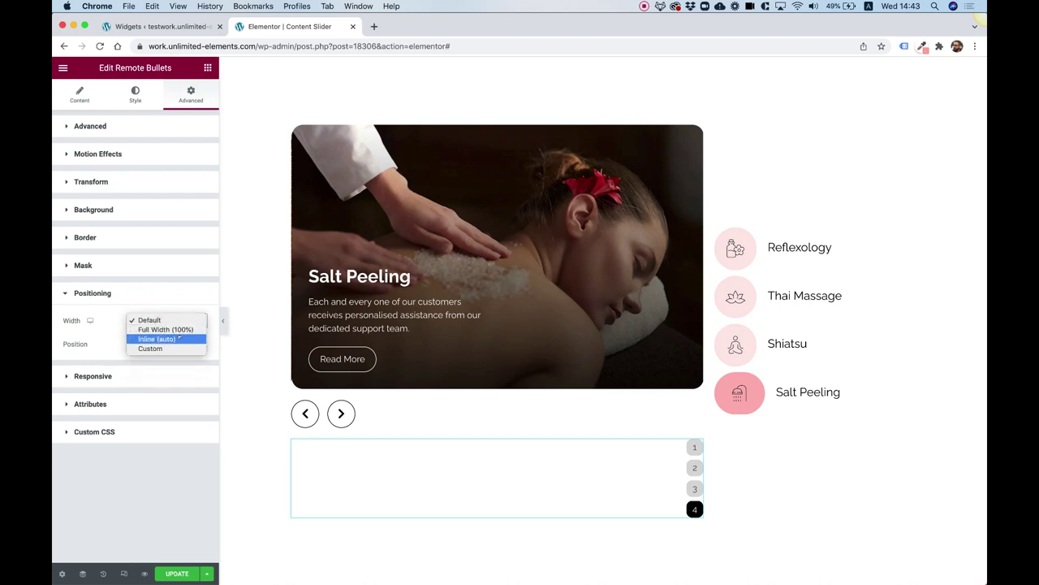
click(179, 335)
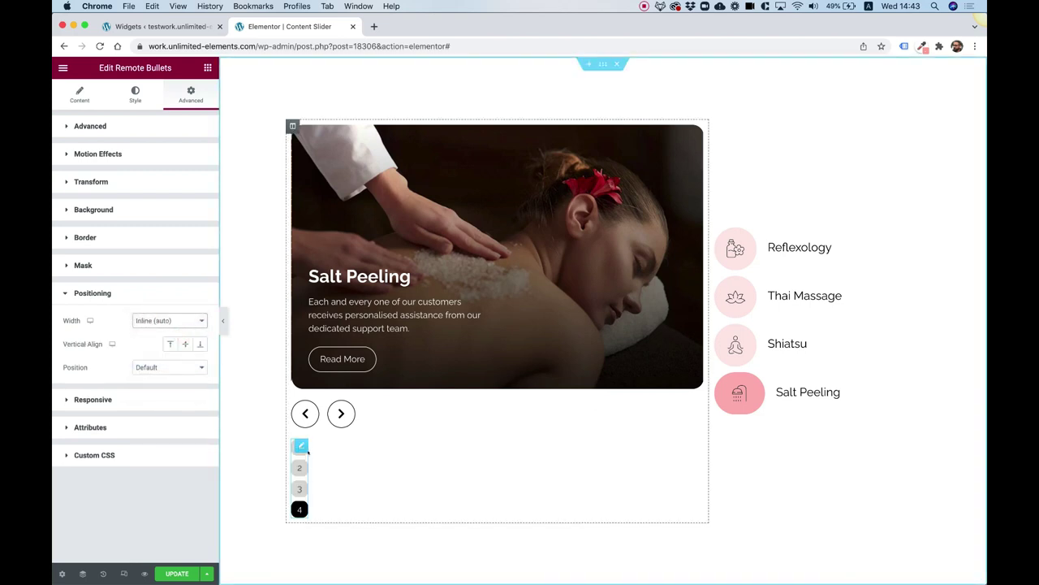
click(155, 366)
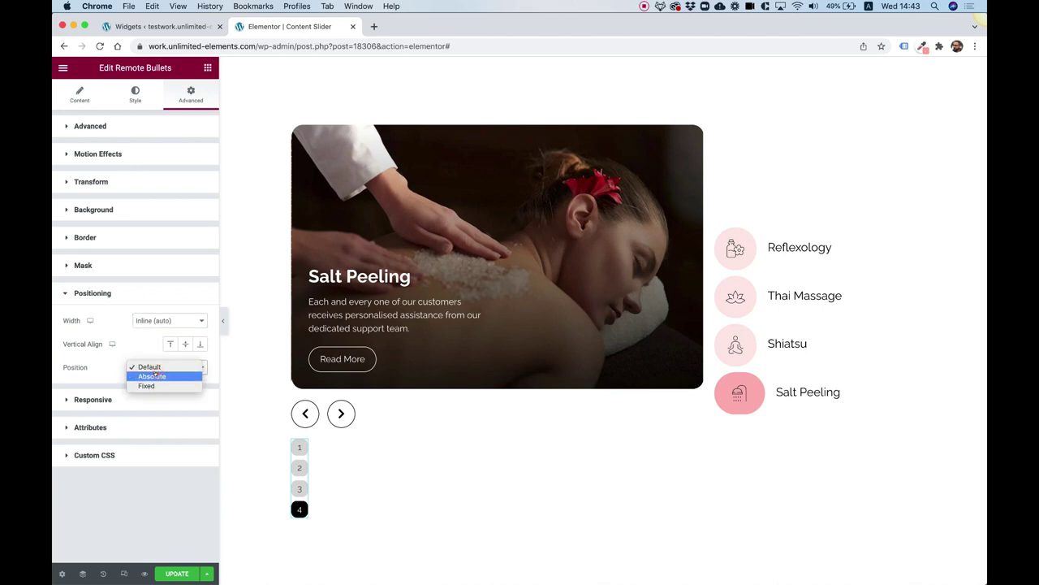
click(152, 377)
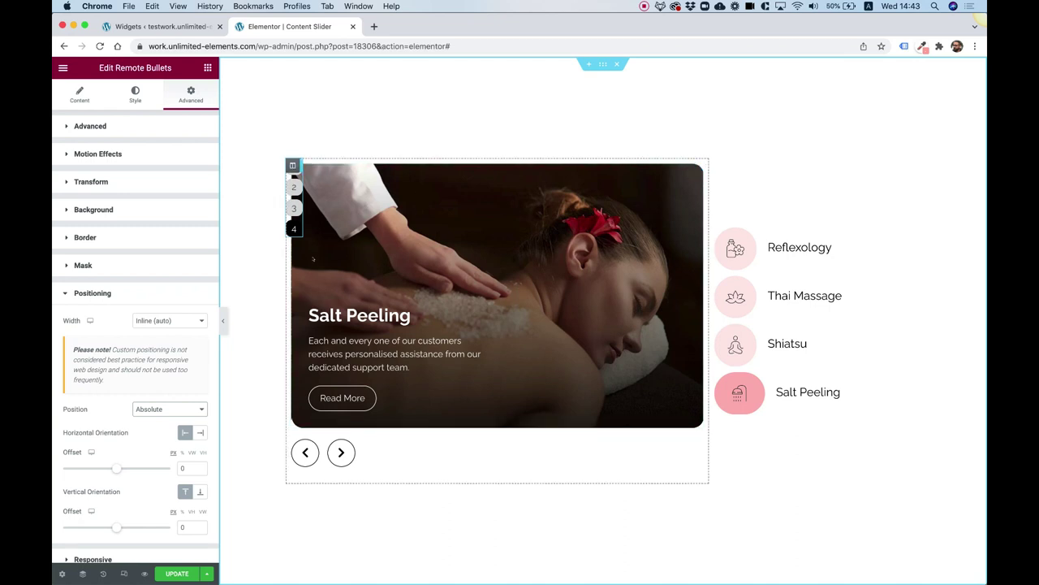
Step: Anchor the bullets to the right with horizontal and vertical offsets of 30 px
click(199, 432)
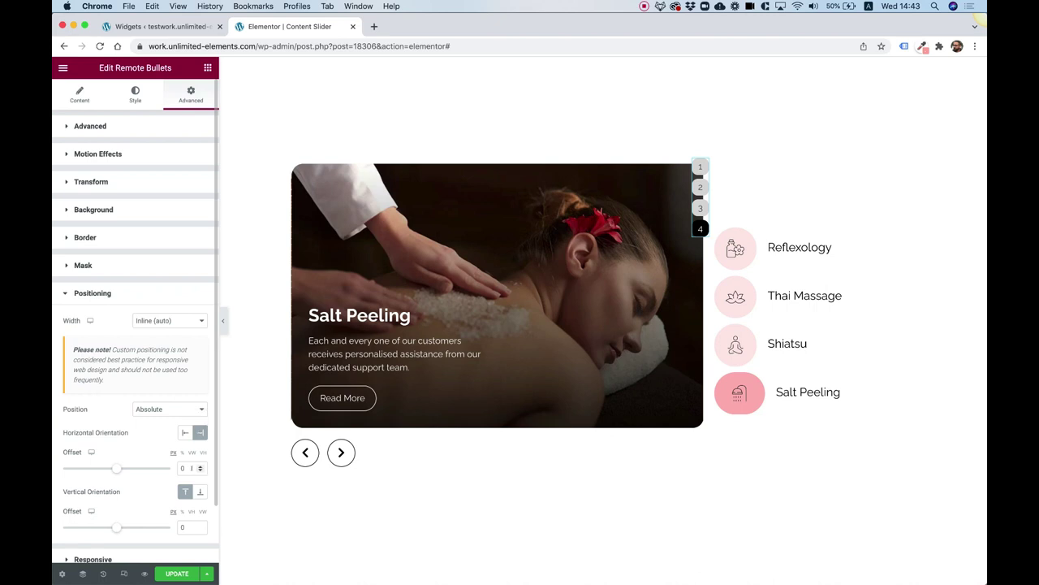
double_click(183, 468)
text(50)
key(Tab)
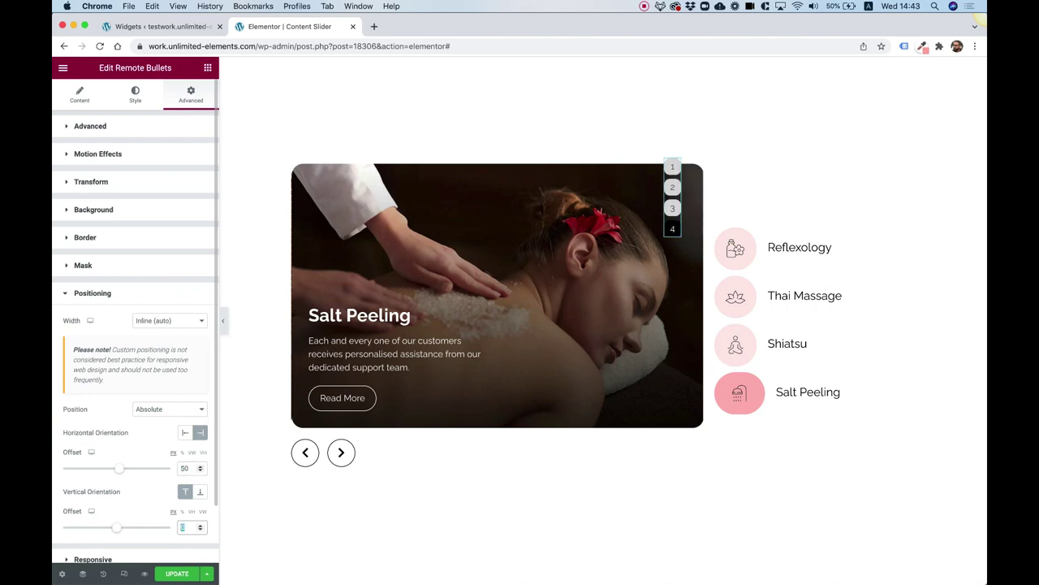
text(50)
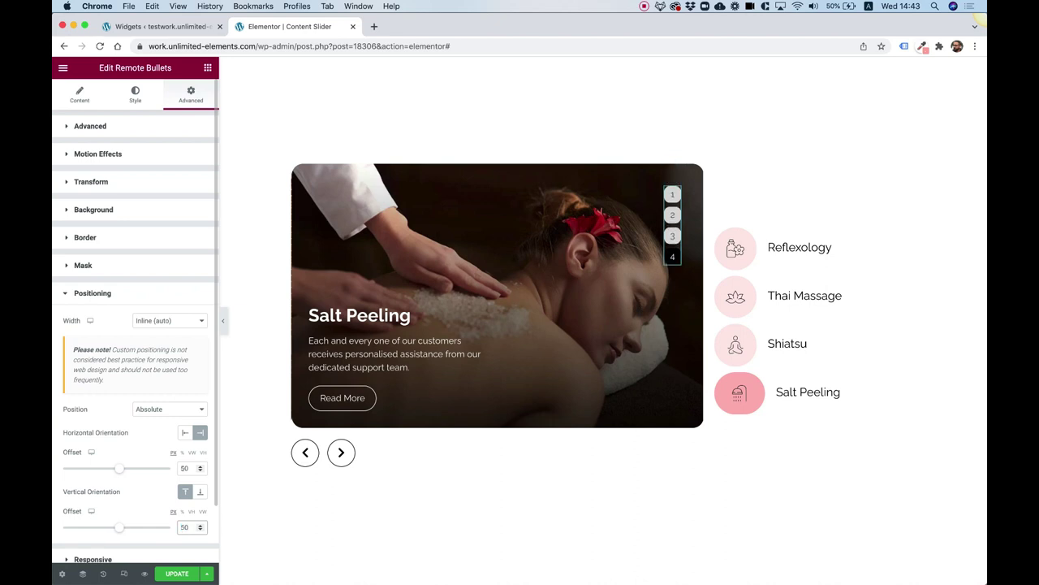
click(360, 452)
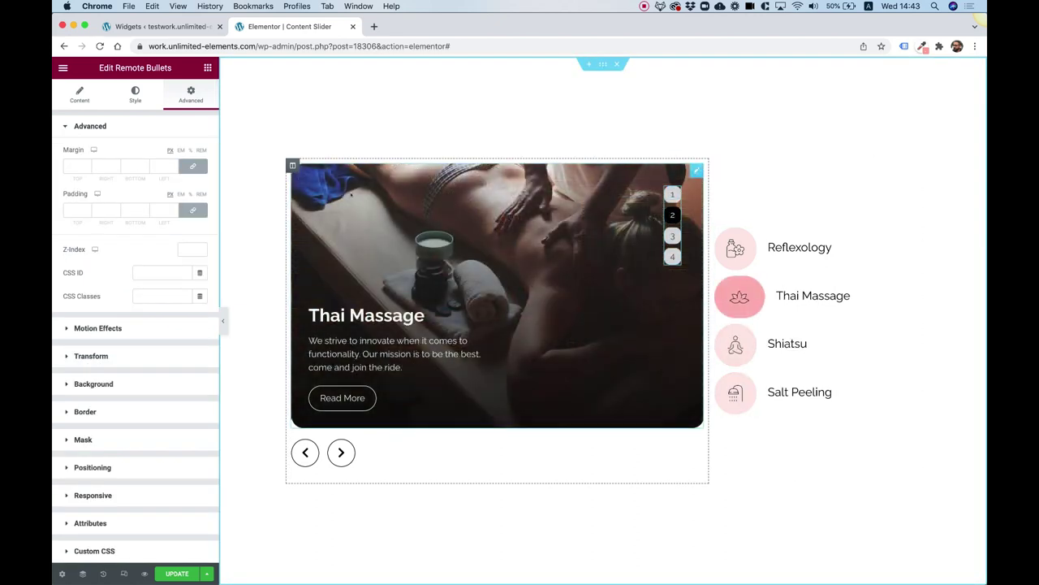
click(82, 469)
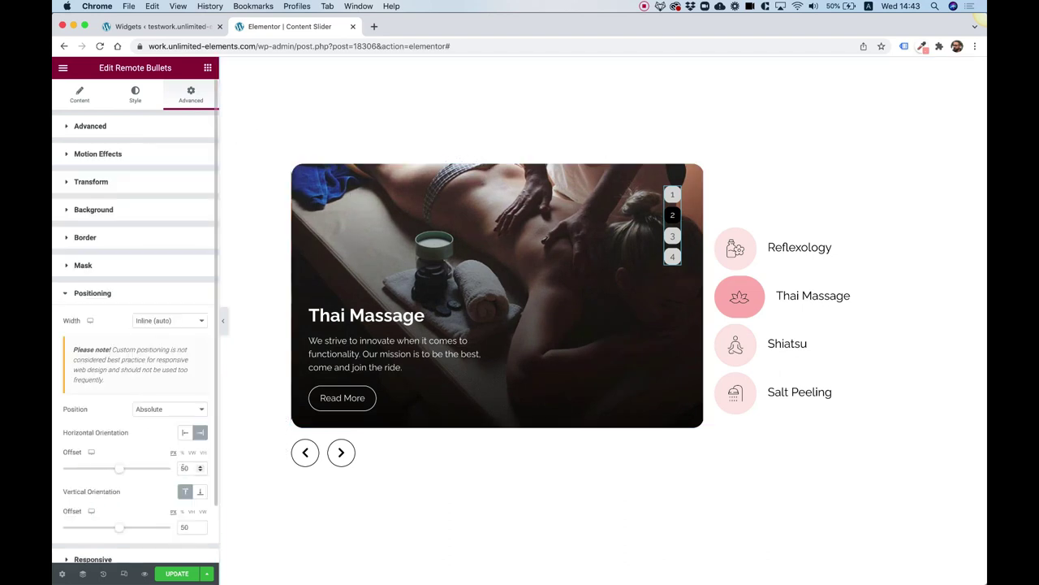
text(30)
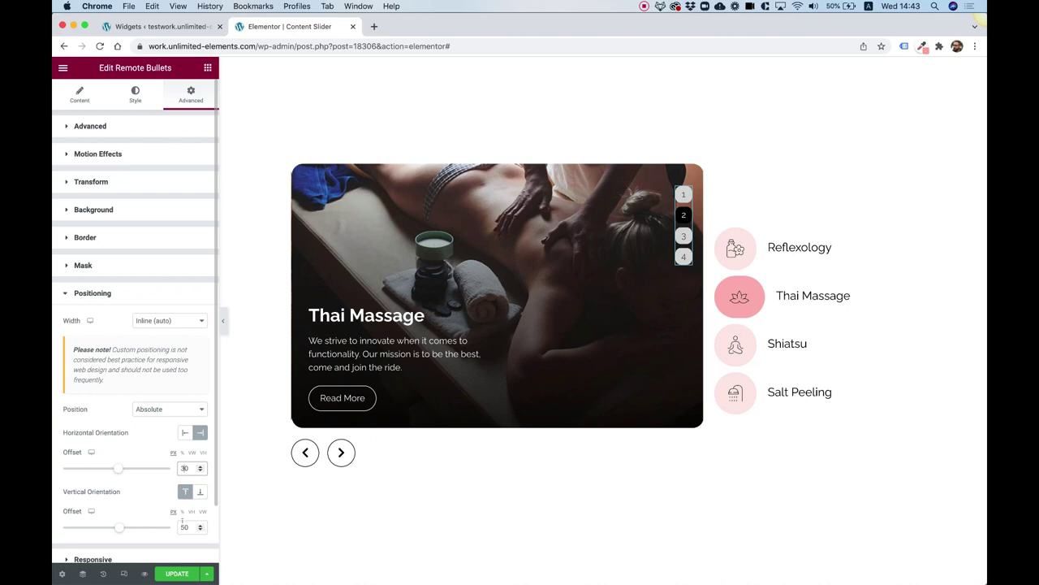
double_click(185, 527)
text(30)
click(135, 94)
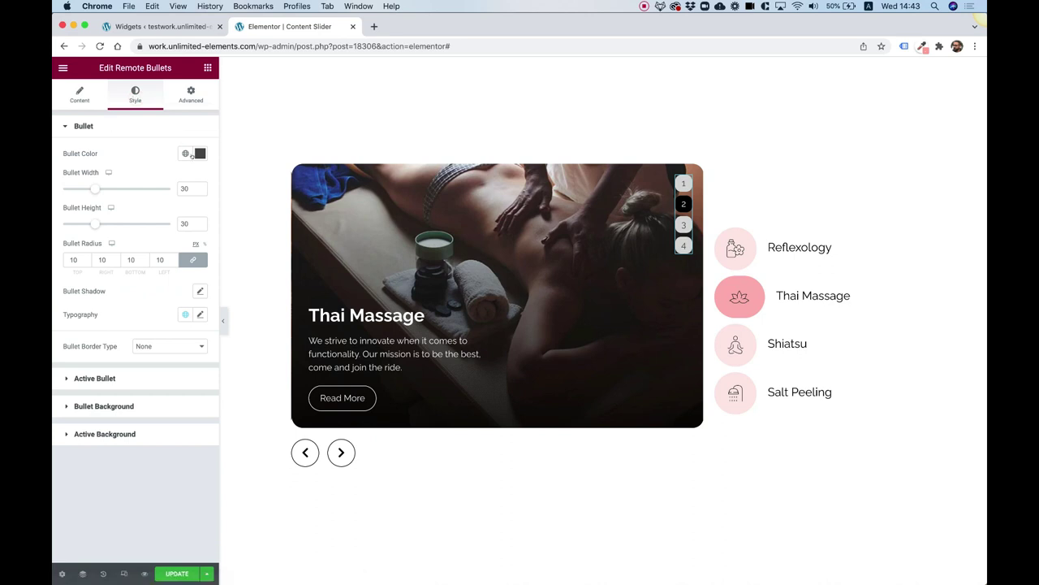
Step: Make the bullet background translucent white #FFFFFF73 and the active bullet background solid white
click(94, 377)
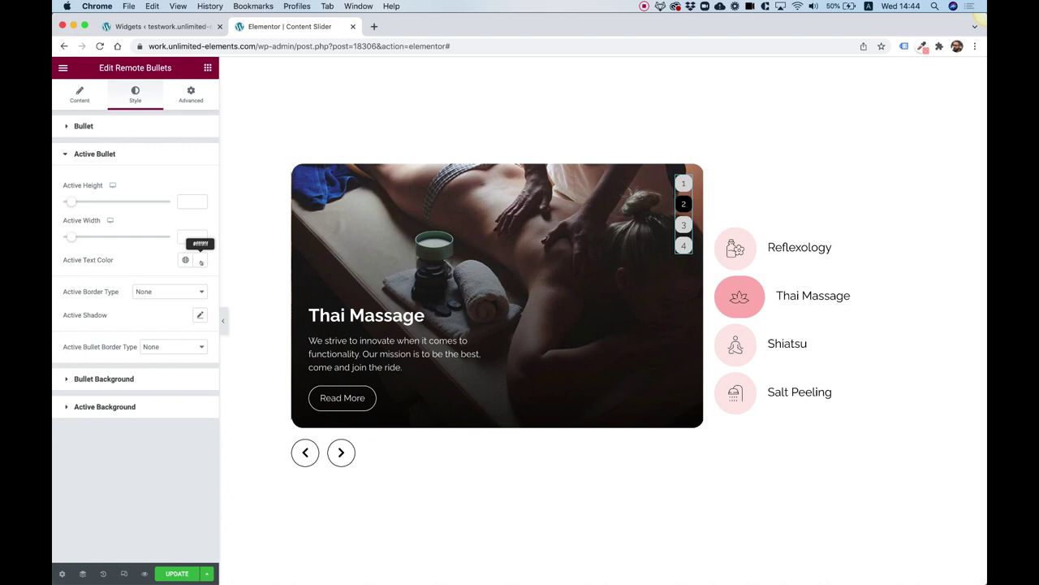
click(110, 376)
click(200, 241)
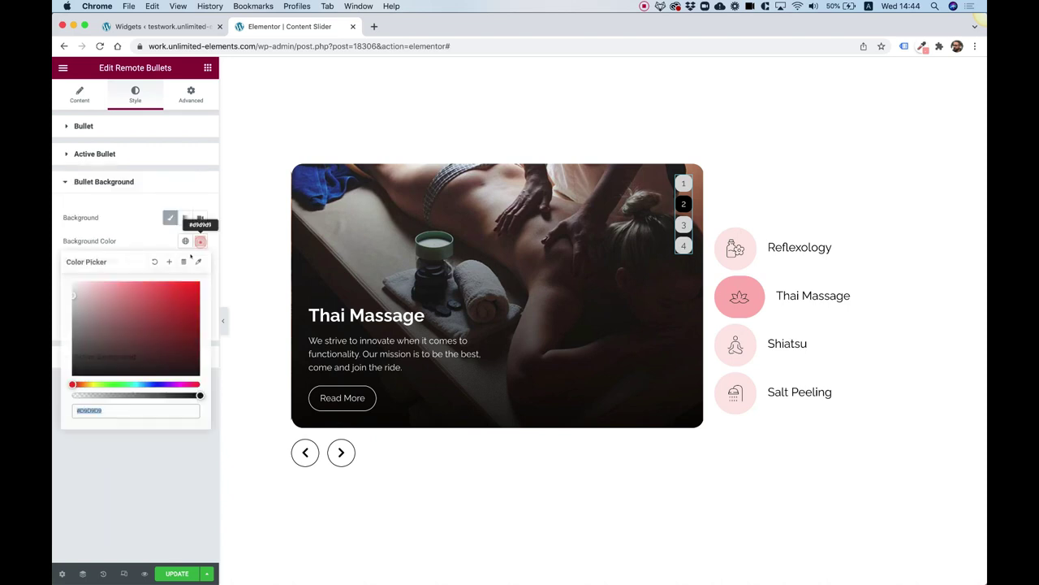
text(#FFFFFF)
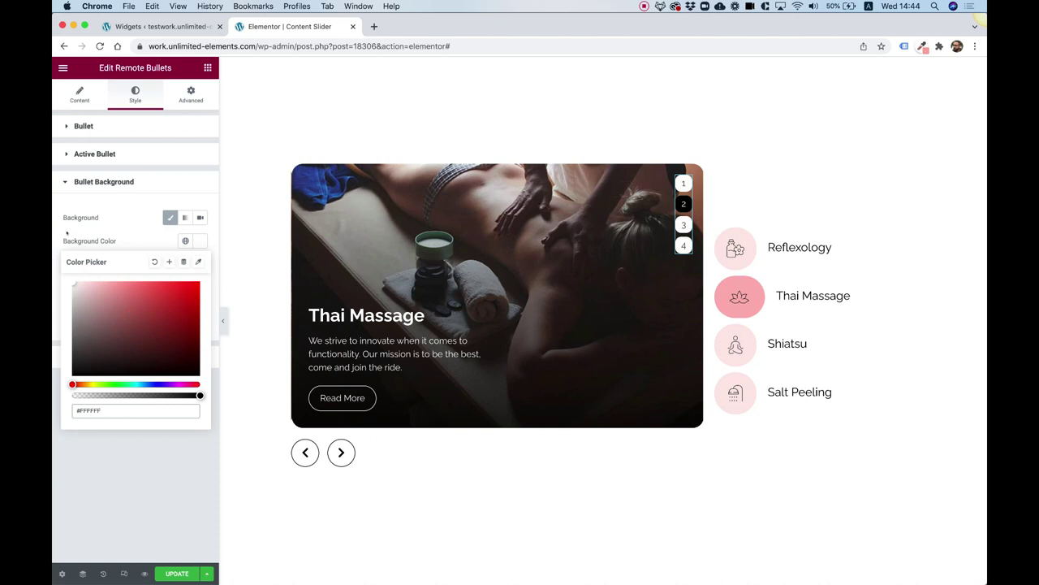
click(67, 234)
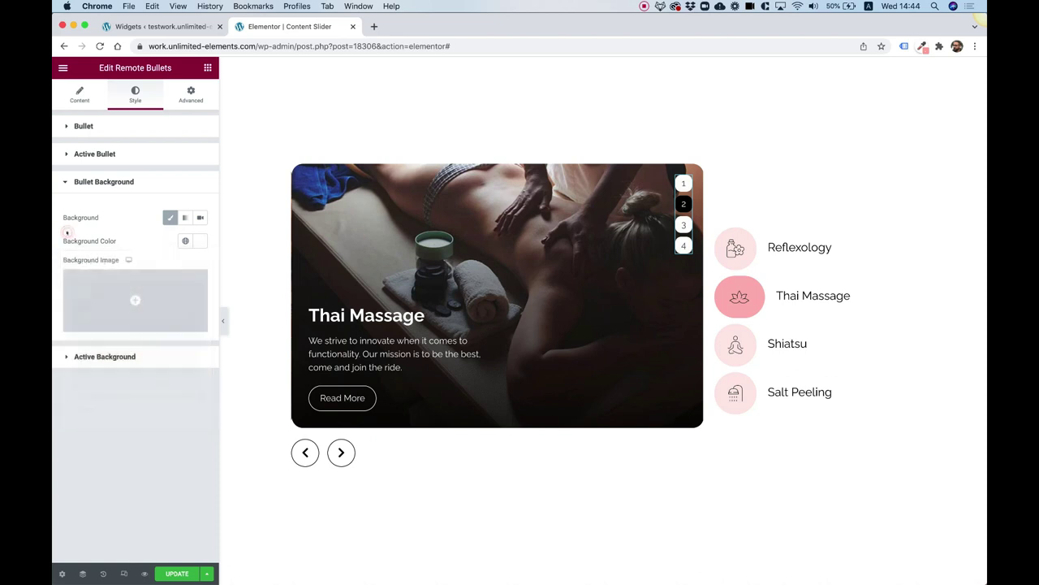
click(96, 355)
click(200, 269)
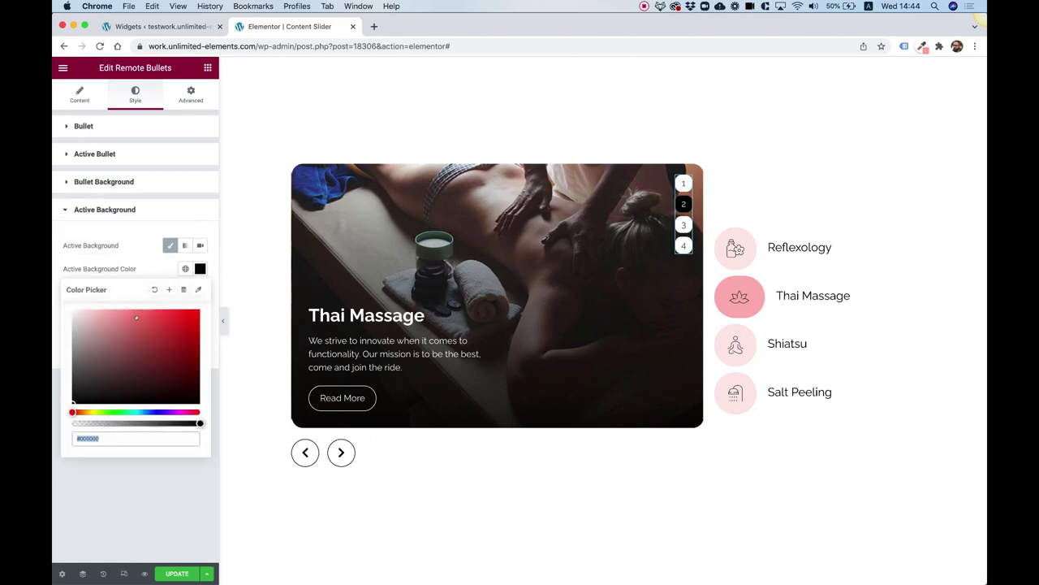
text(#FFD8D8)
drag(71, 294, 60, 286)
click(75, 252)
click(94, 182)
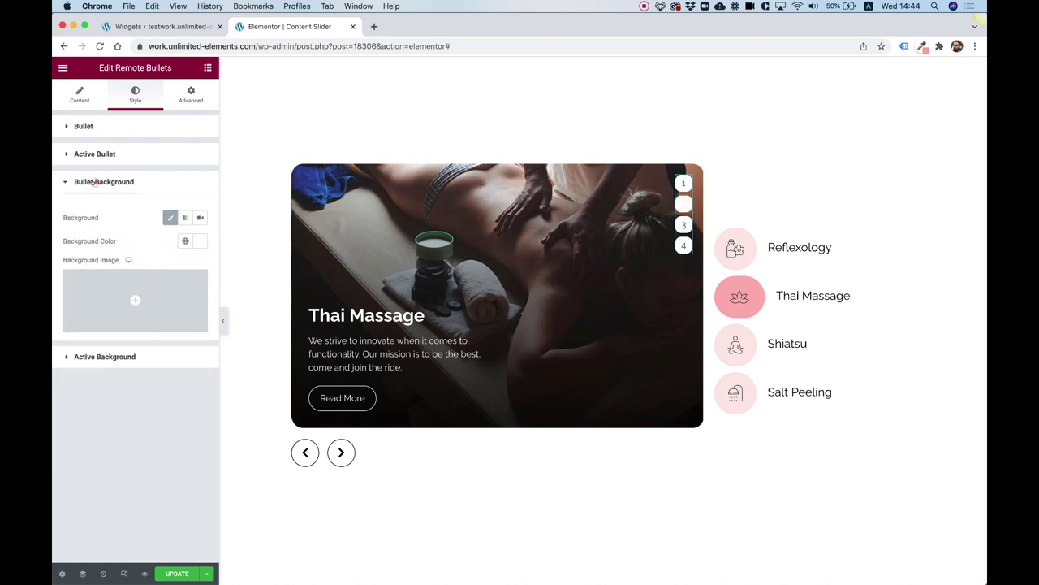
click(200, 241)
mouse_move(126, 394)
mouse_down()
mouse_move(116, 395)
mouse_move(128, 394)
mouse_up()
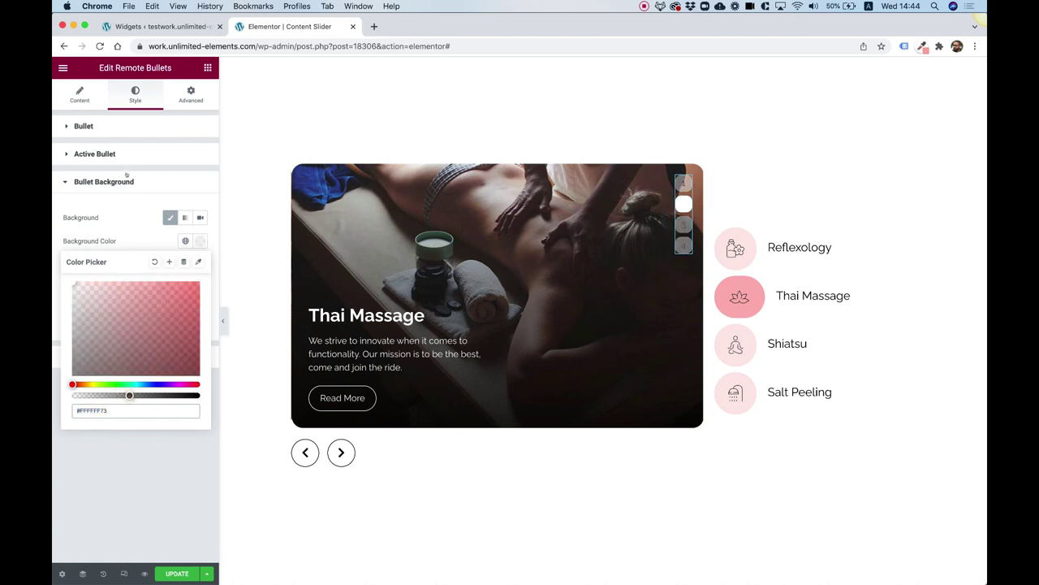
Step: Set the bullet number colour to #FFFFFF and the active number colour to #000000
click(90, 126)
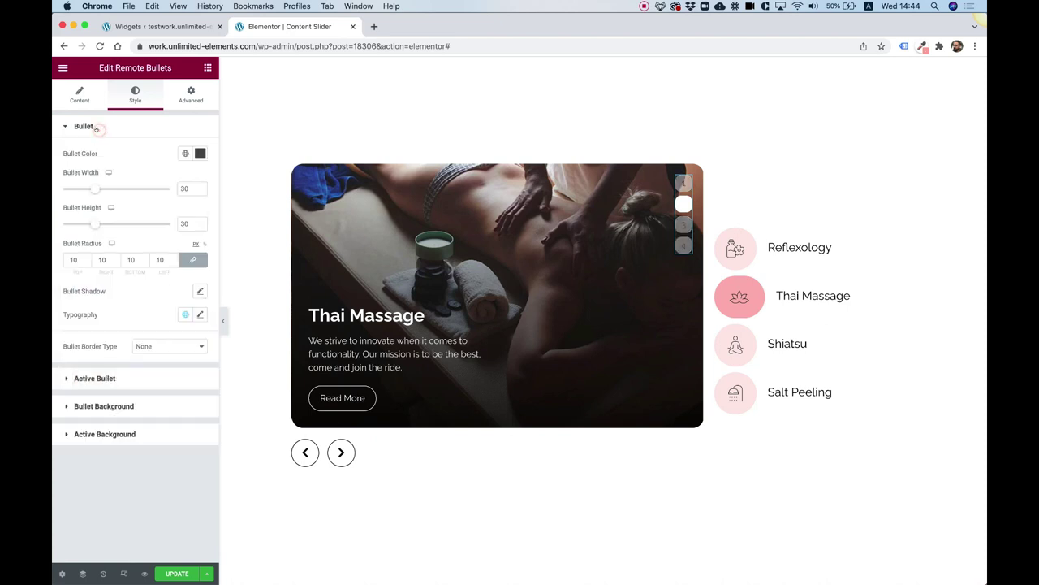
click(200, 152)
text(#FFFFFF)
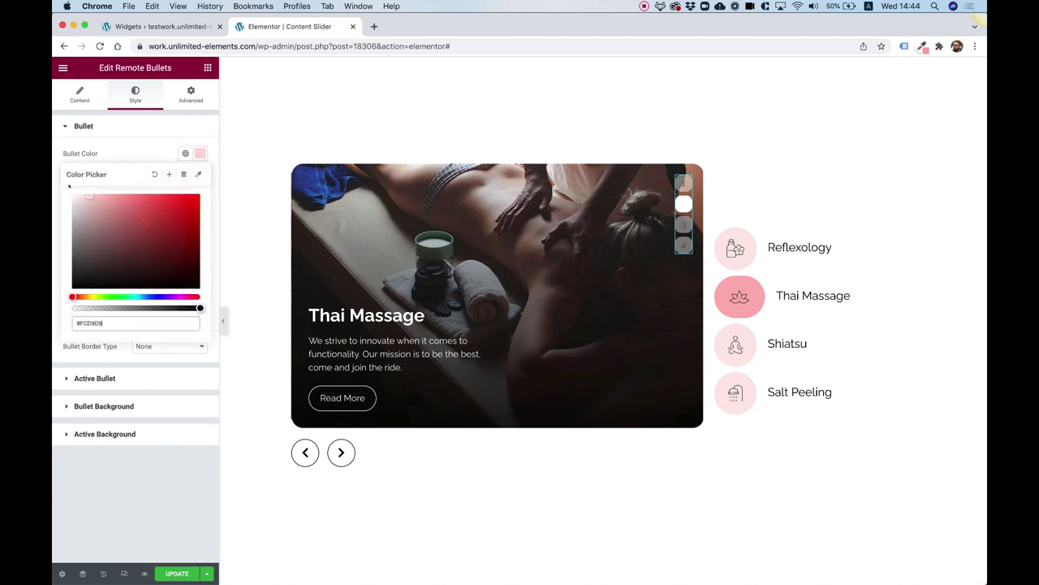
click(58, 150)
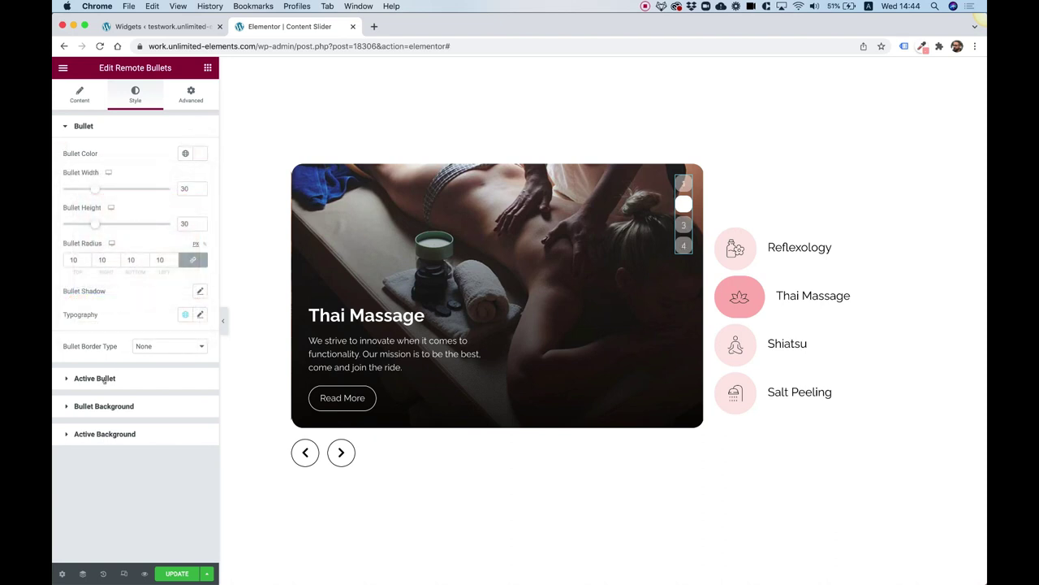
click(104, 378)
click(200, 260)
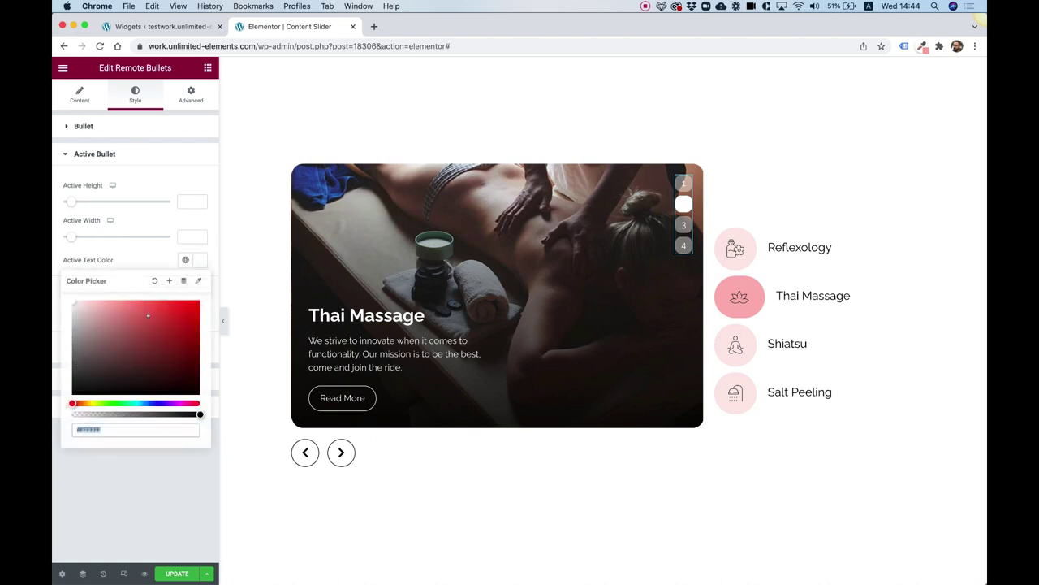
text(#000000)
click(206, 499)
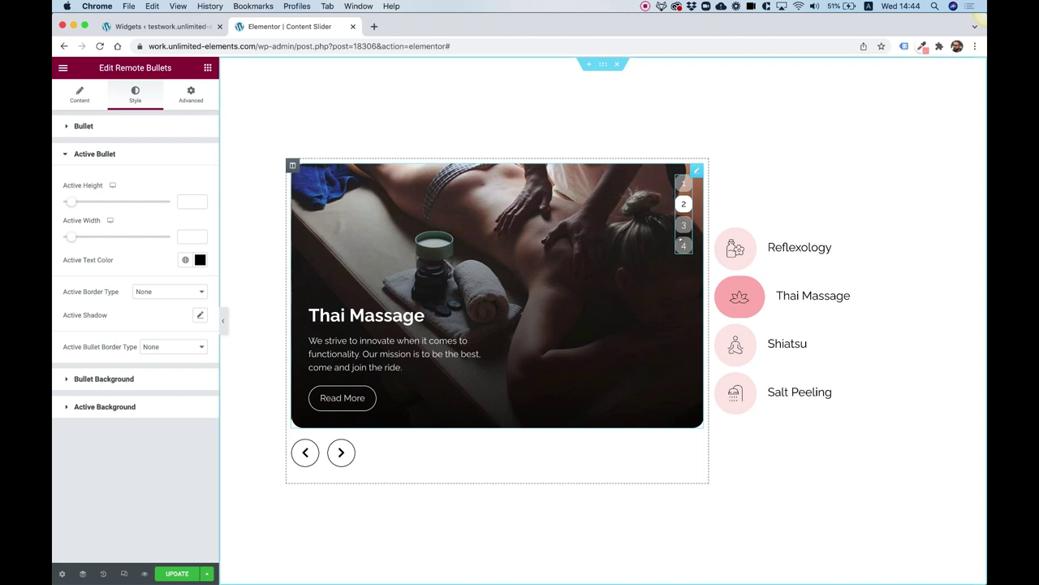
Step: Test the bullets between Thai Massage and Shiatsu, then save the page
click(685, 181)
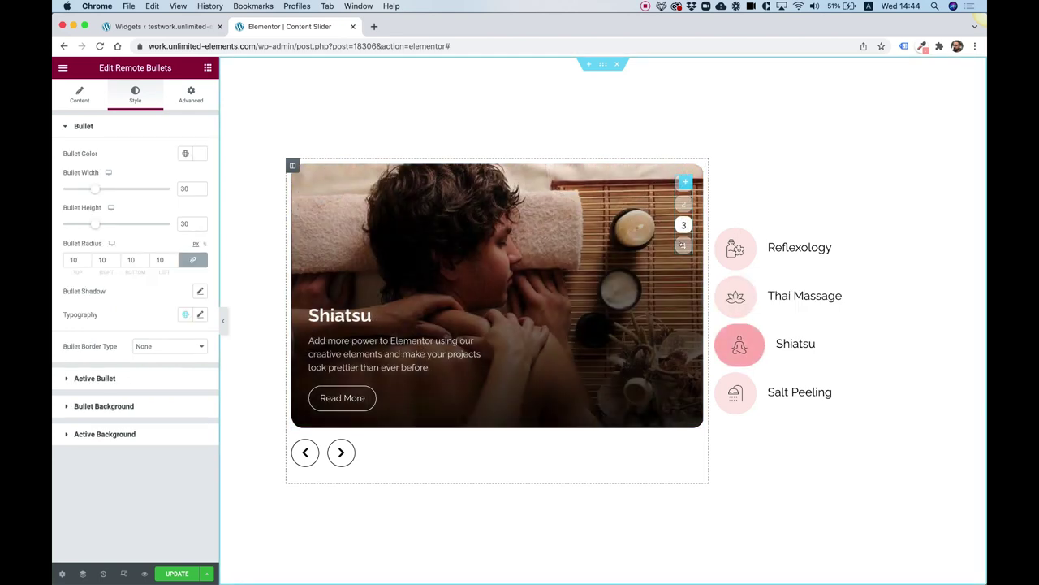
click(683, 225)
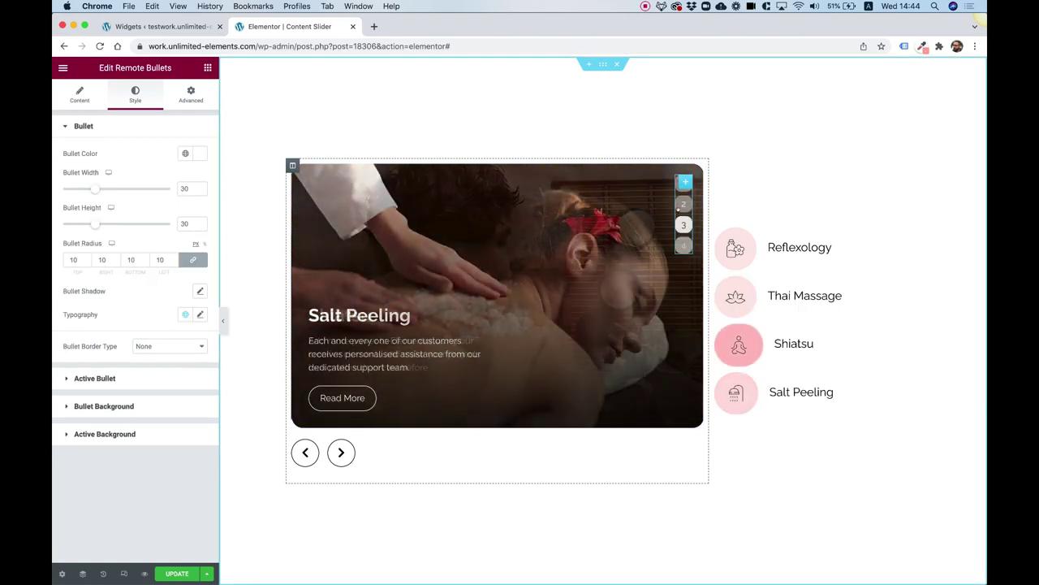
click(681, 205)
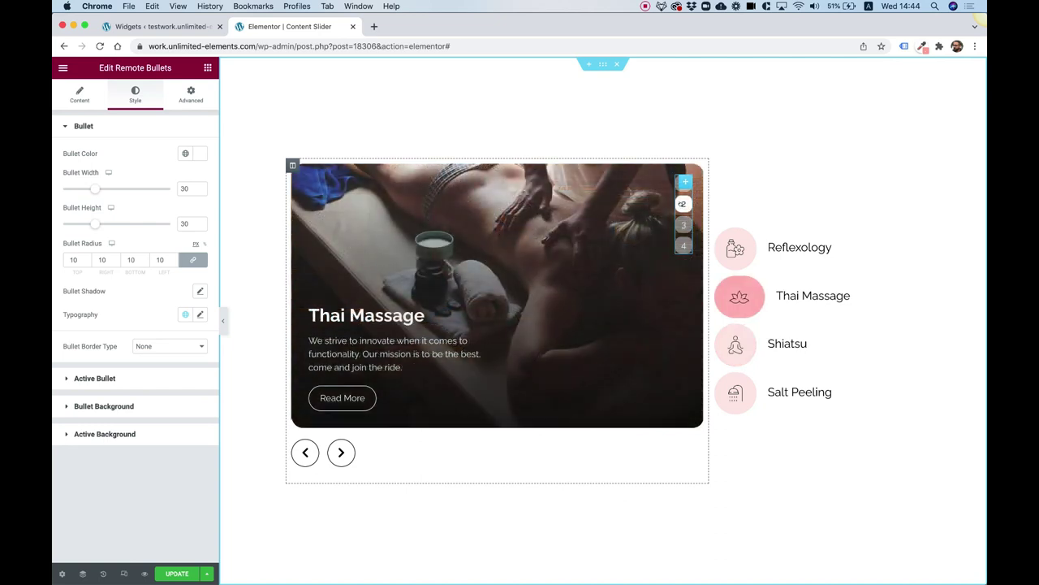
click(683, 225)
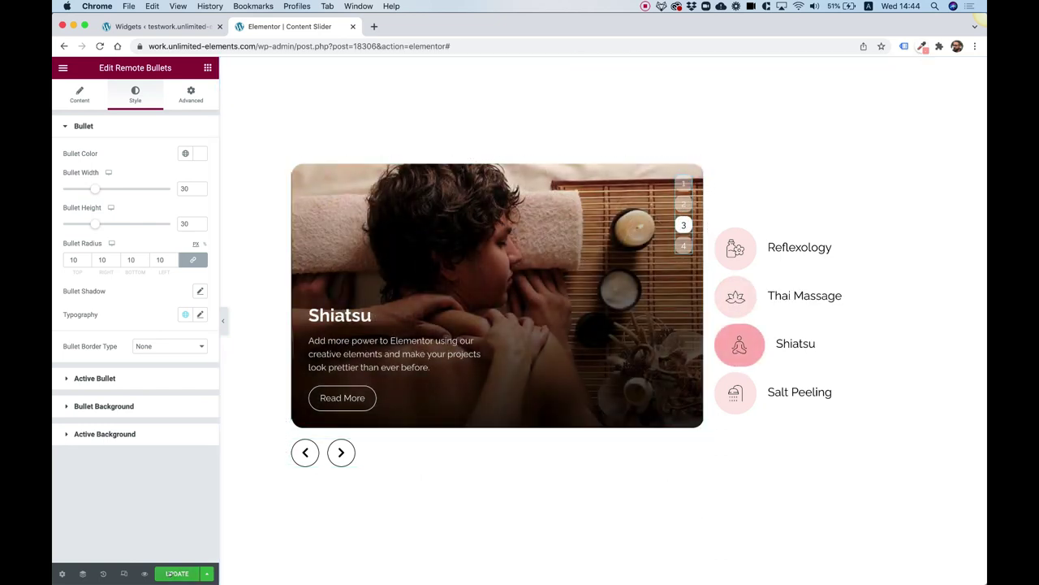
click(177, 573)
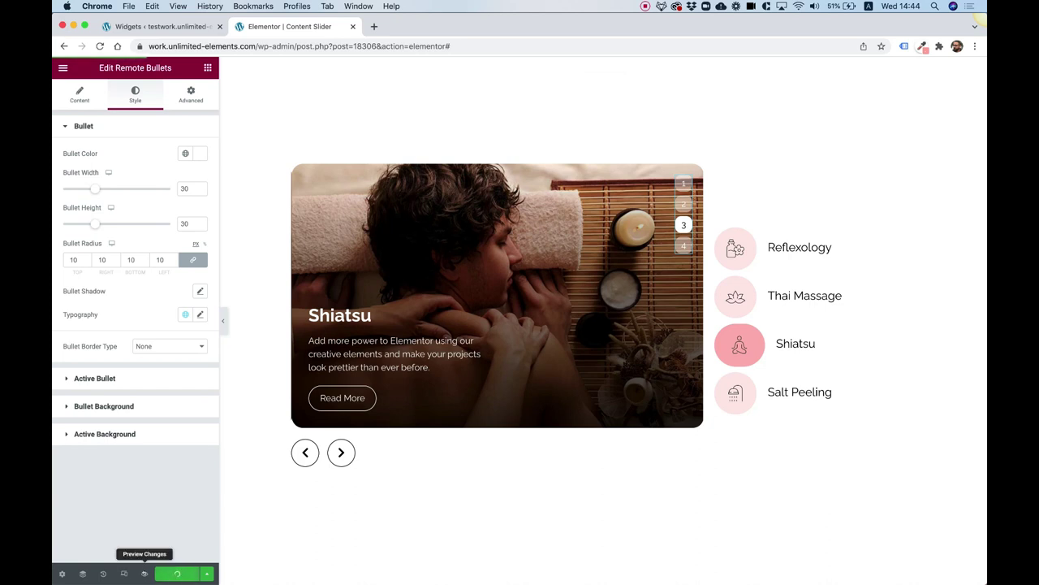
Step: Preview the page in a new tab and test the remote bullets on Salt Peeling and Shiatsu
click(144, 574)
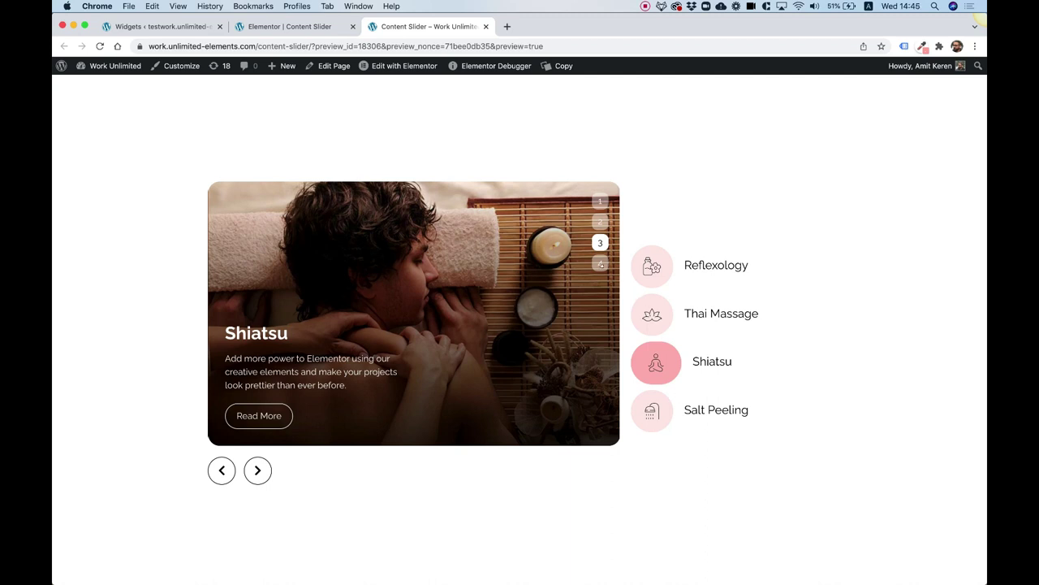
click(600, 264)
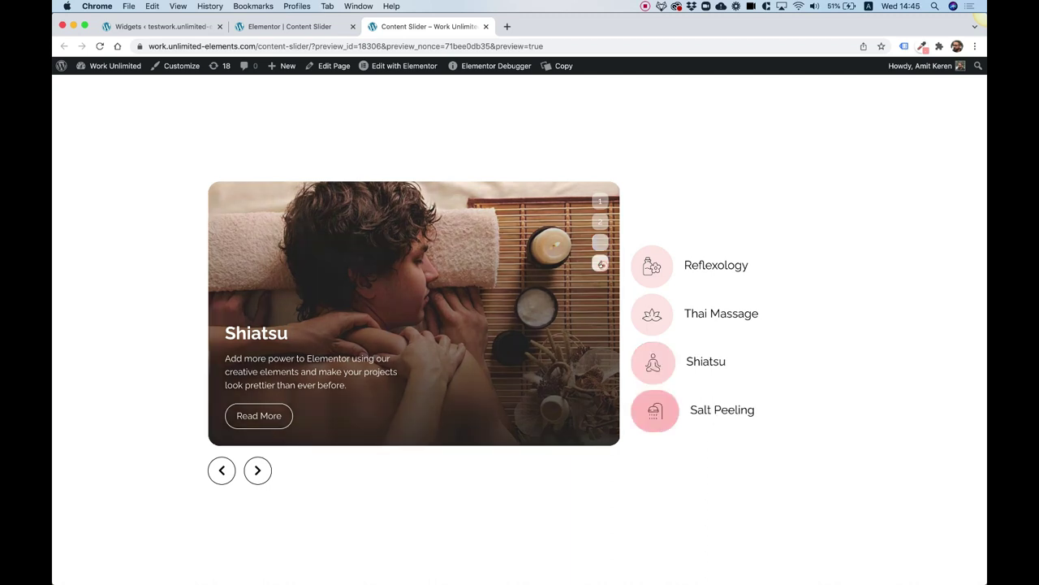
click(600, 243)
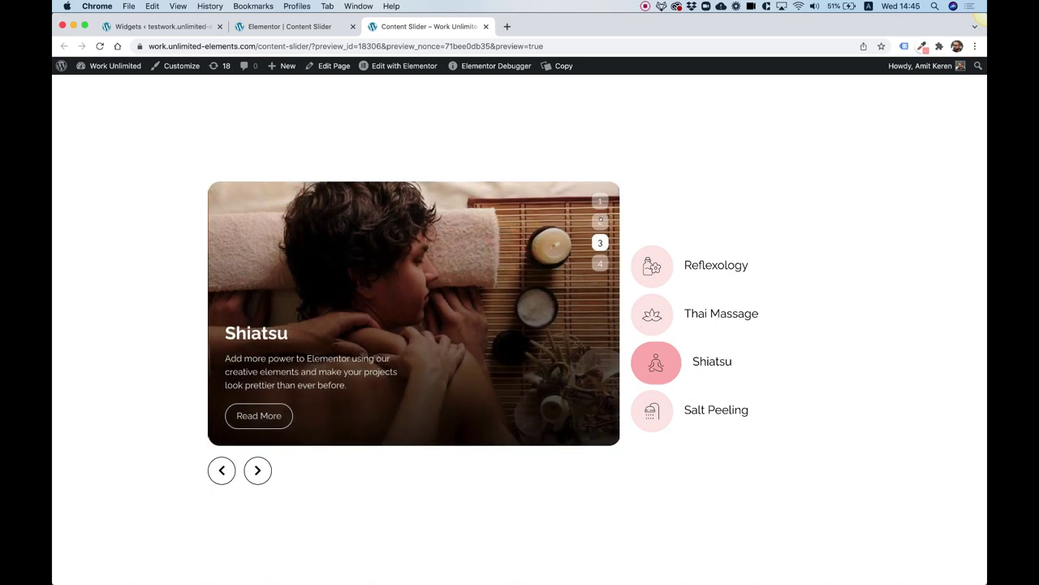